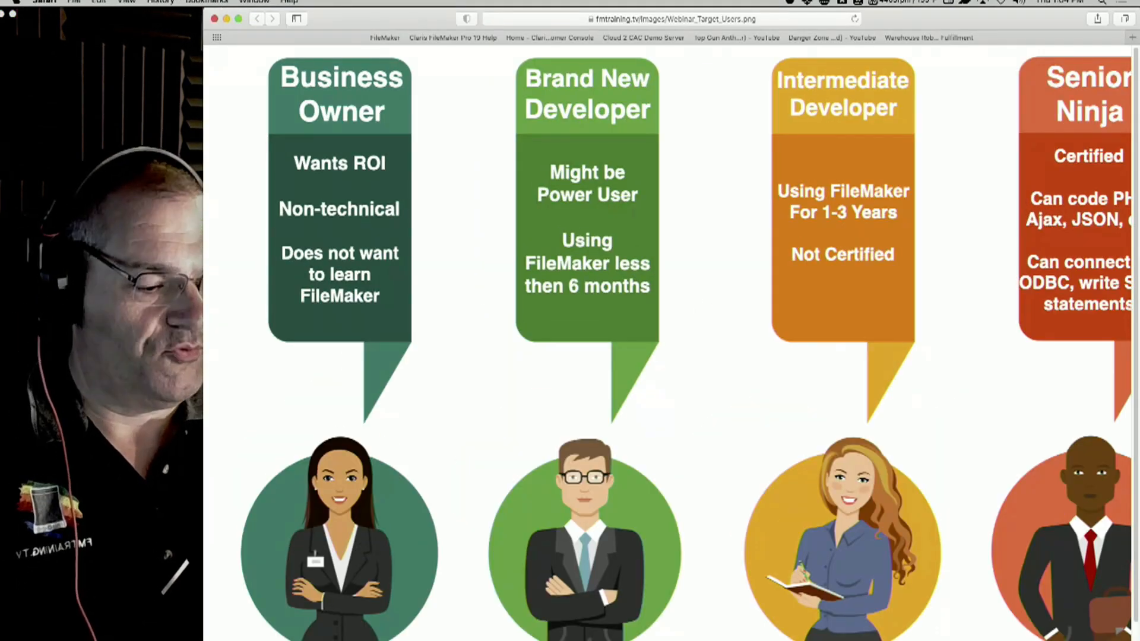
- Zoom out the target-users webinar image to show all four audience types, and minimize its window
{"action": "key", "text": "super+minus"}
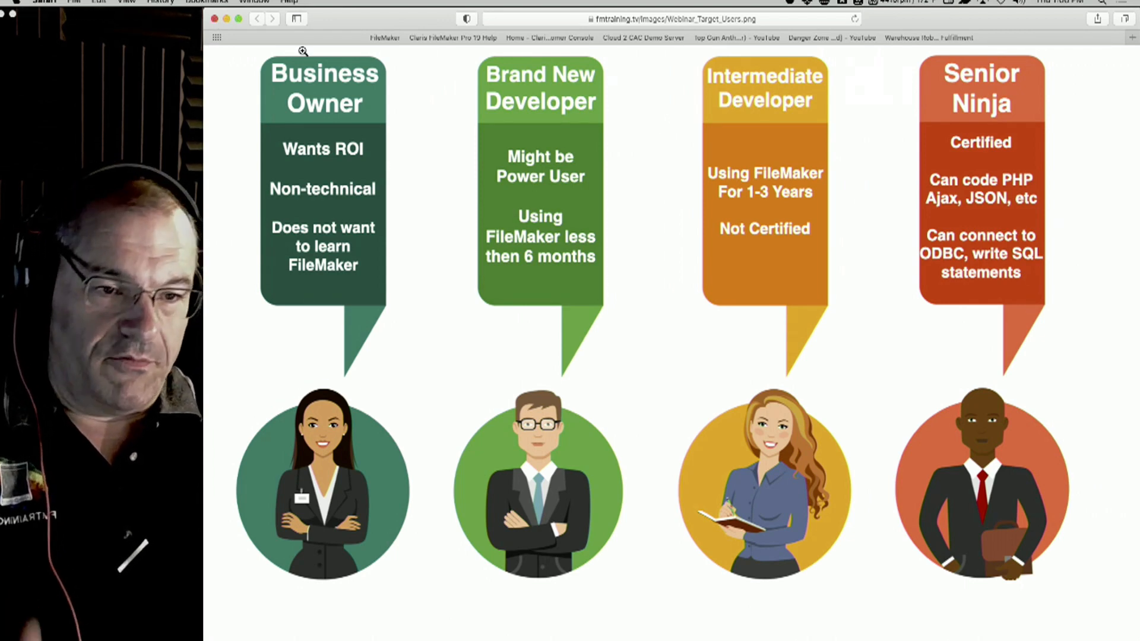
{"action": "left_click", "coordinate": [228, 20]}
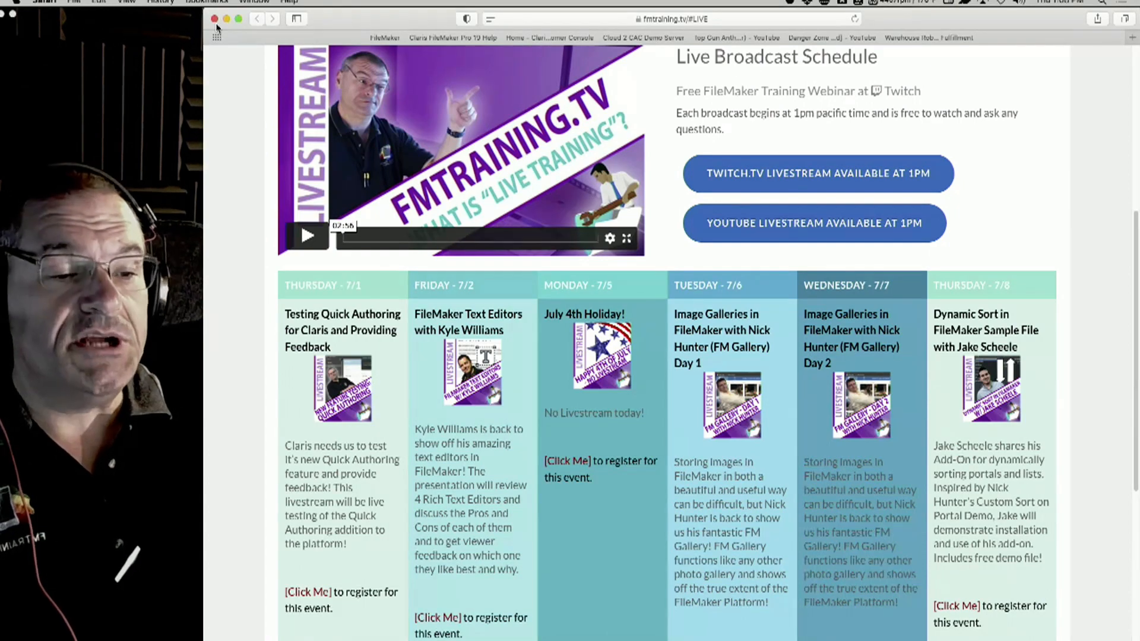
- Reload the fmtraining.tv/#LIVE page and view its Live Training section
{"action": "left_click", "coordinate": [674, 19]}
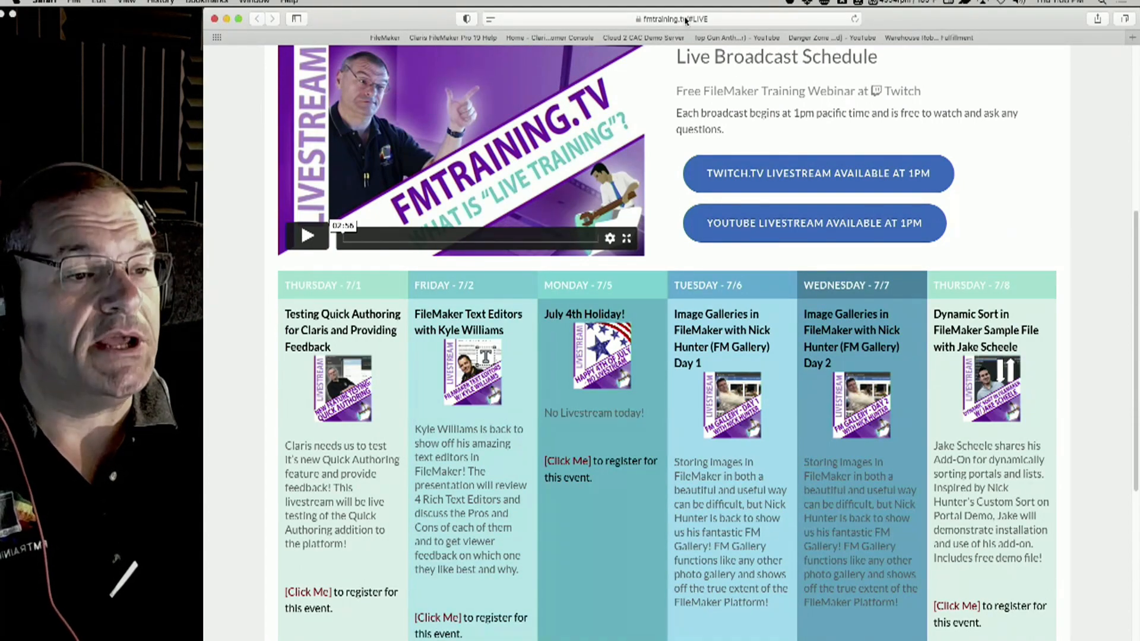
{"action": "key", "text": "Return"}
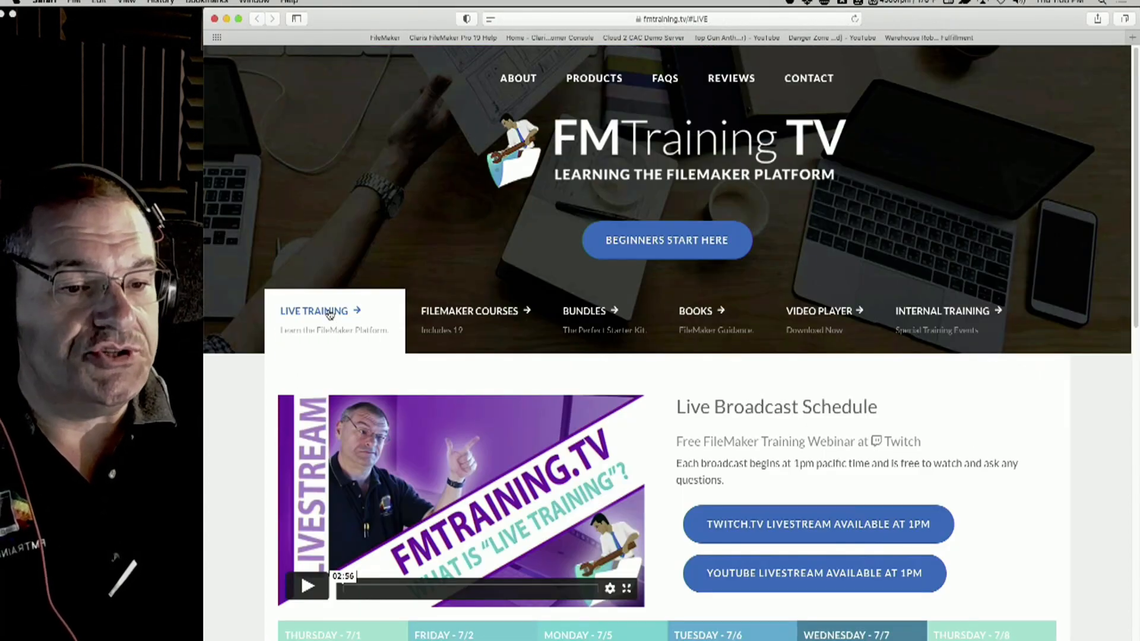
{"action": "left_click", "coordinate": [587, 319]}
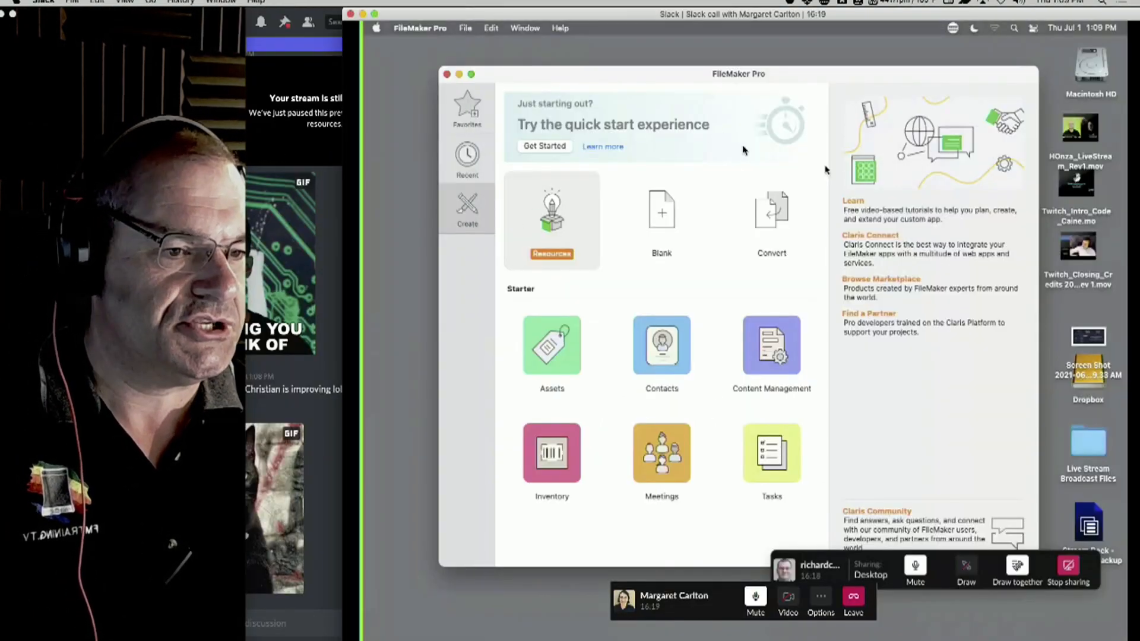
- Reposition the shared-screen Slack call window and move the call controls clear of the FileMaker Pro window
{"action": "left_click_drag", "start_coordinate": [560, 11], "coordinate": [488, 11]}
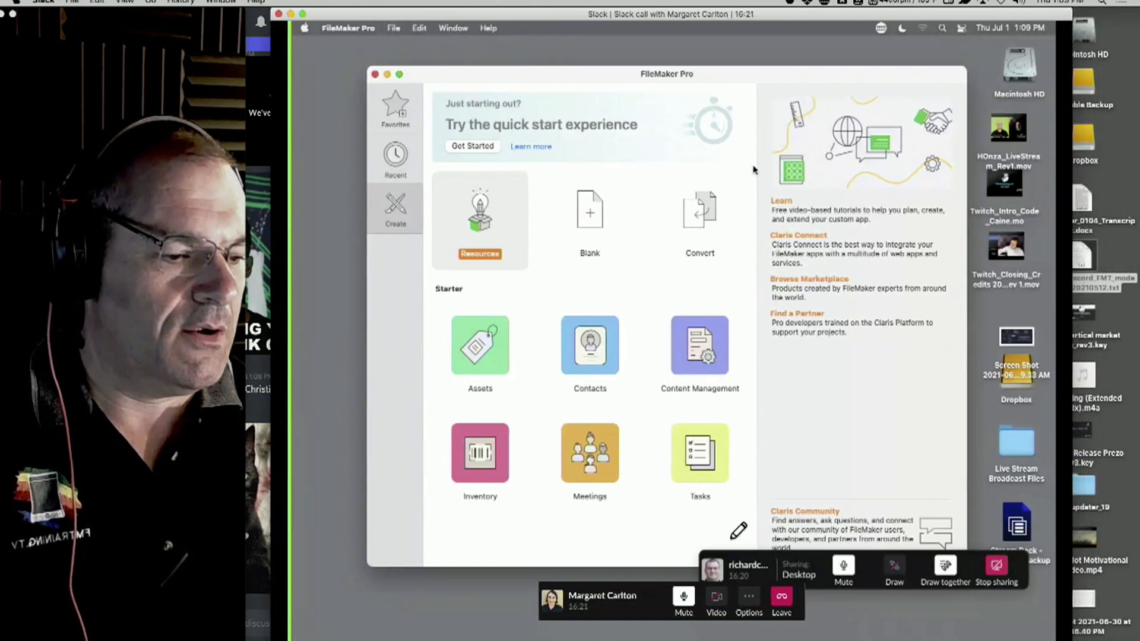
{"action": "left_click_drag", "start_coordinate": [646, 601], "coordinate": [914, 632]}
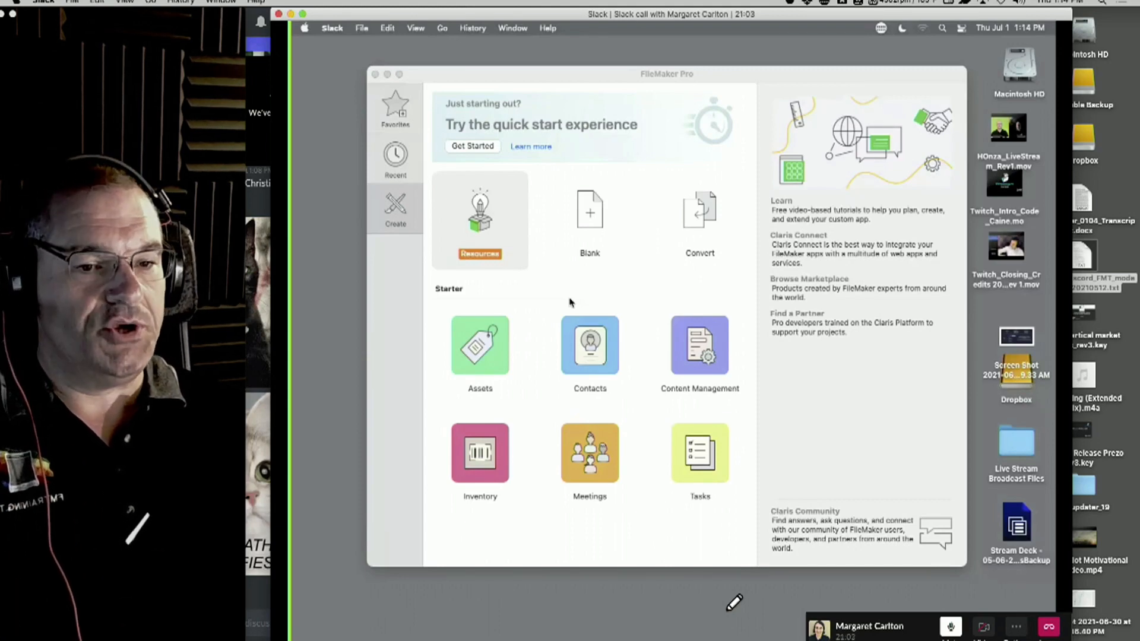
- Start the quick start experience with a new file named test on the Desktop, and dismiss the sharing alert and welcome message
{"action": "left_click", "coordinate": [471, 149]}
{"action": "left_click", "coordinate": [474, 147]}
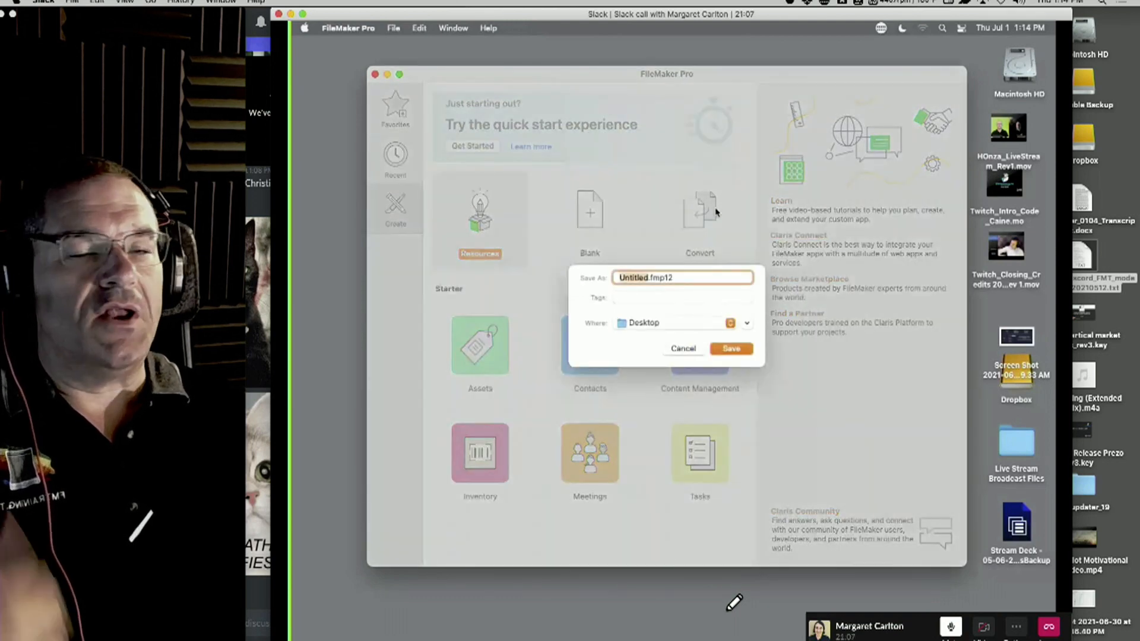
{"action": "type", "text": "test"}
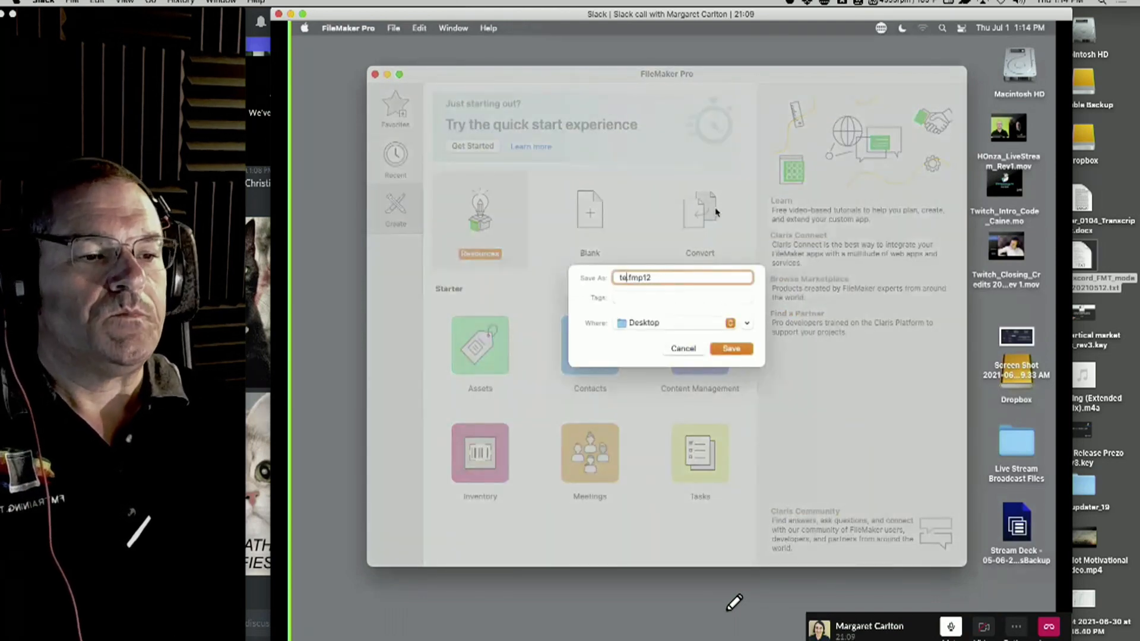
{"action": "key", "text": "Return"}
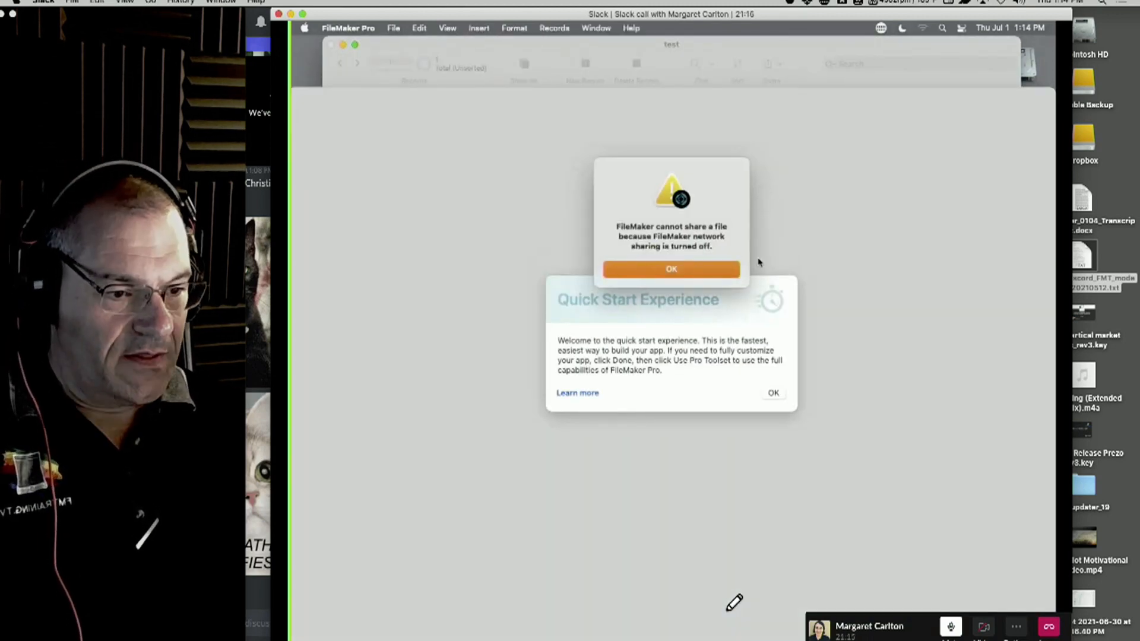
{"action": "left_click", "coordinate": [656, 266]}
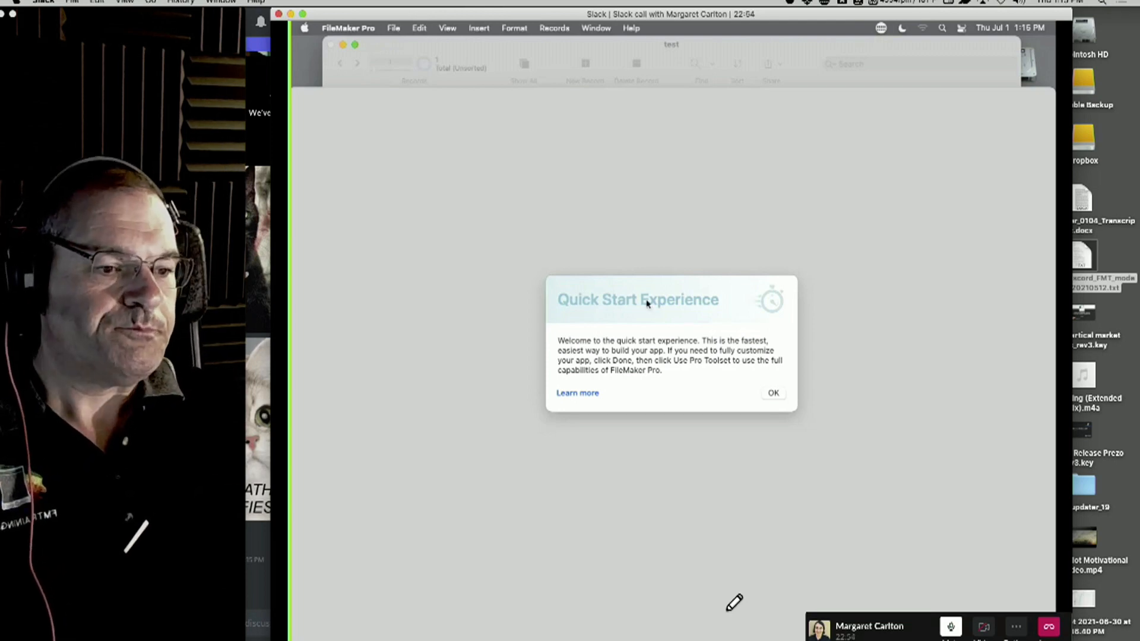
{"action": "left_click", "coordinate": [774, 393]}
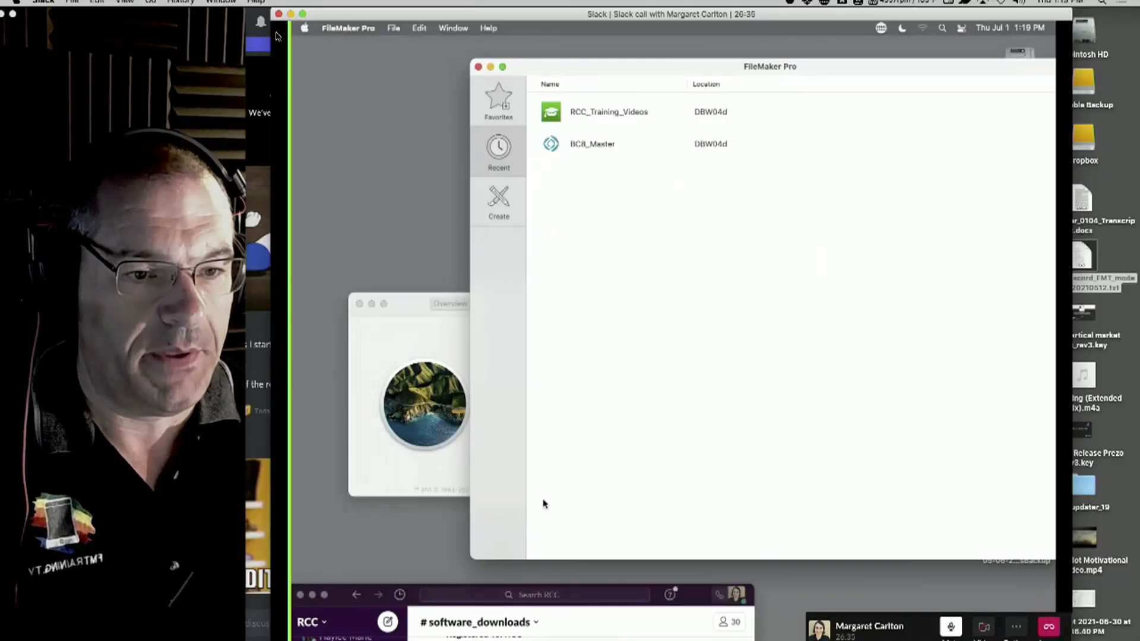
- Move the shared-screen call window out of the way and open the local FileMaker Pro from the Applications folder
{"action": "left_click_drag", "start_coordinate": [359, 18], "coordinate": [1123, 640]}
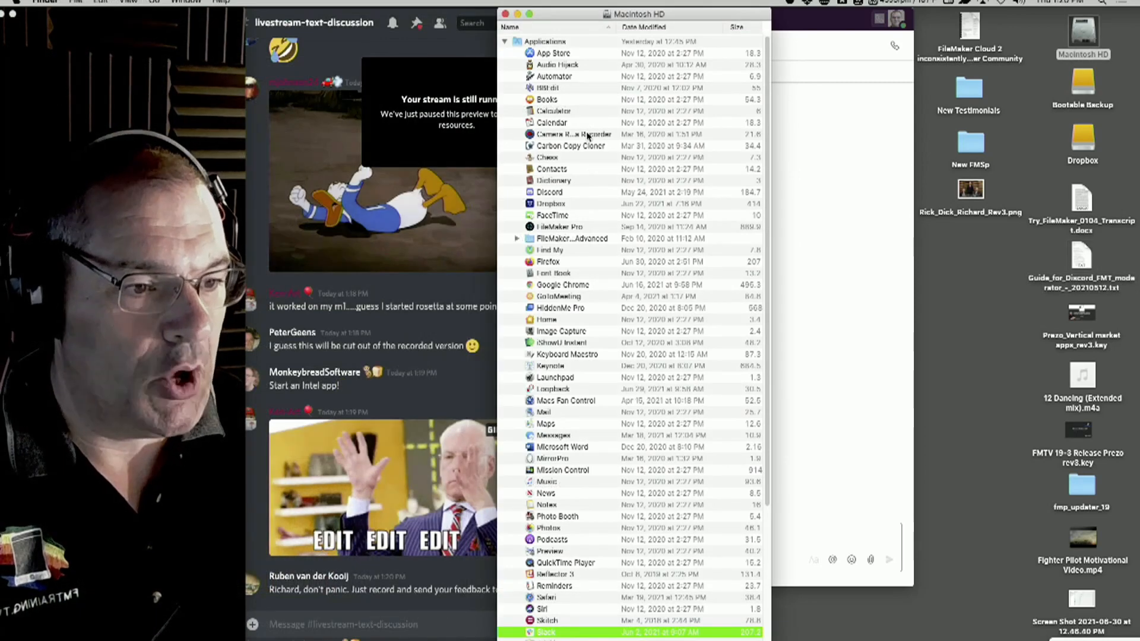
{"action": "double_click", "coordinate": [550, 228]}
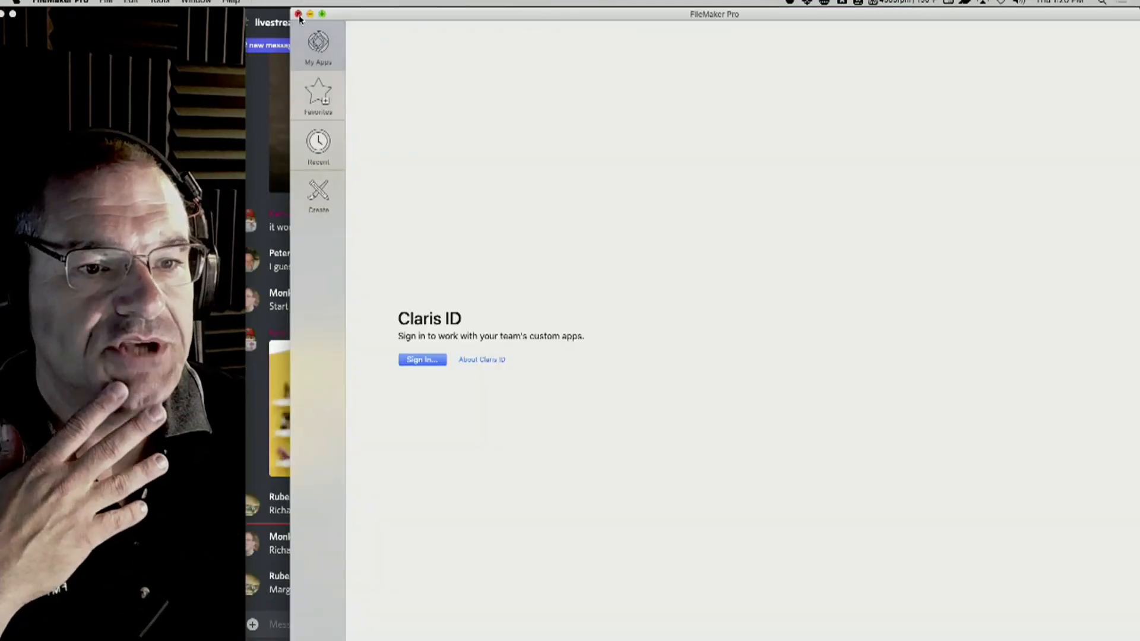
{"action": "left_click", "coordinate": [299, 14]}
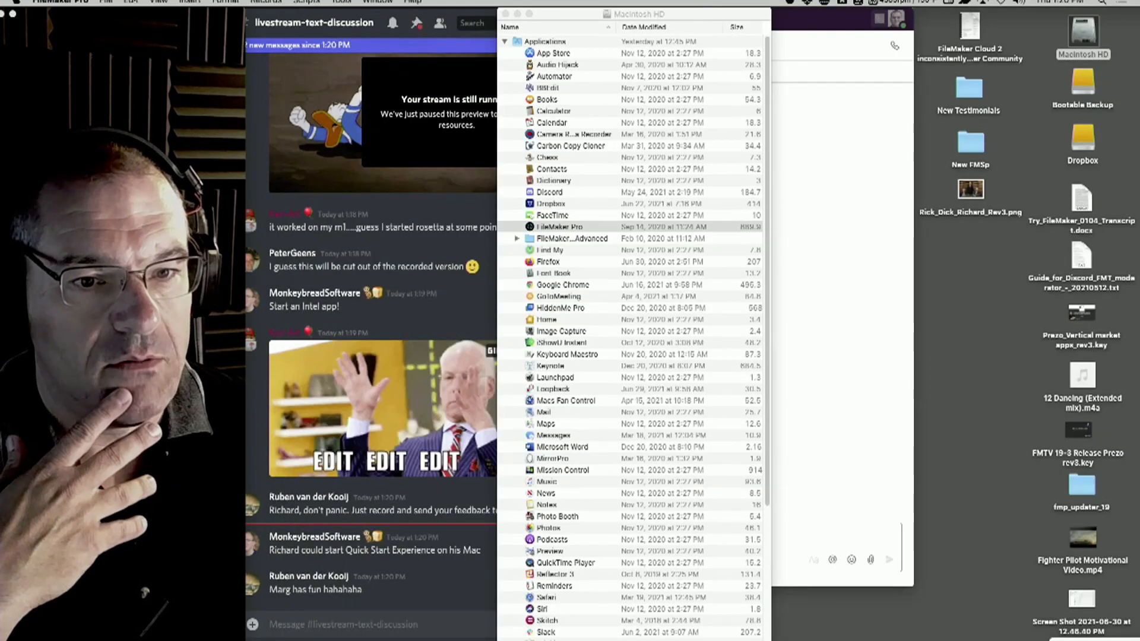
{"action": "left_click", "coordinate": [953, 283]}
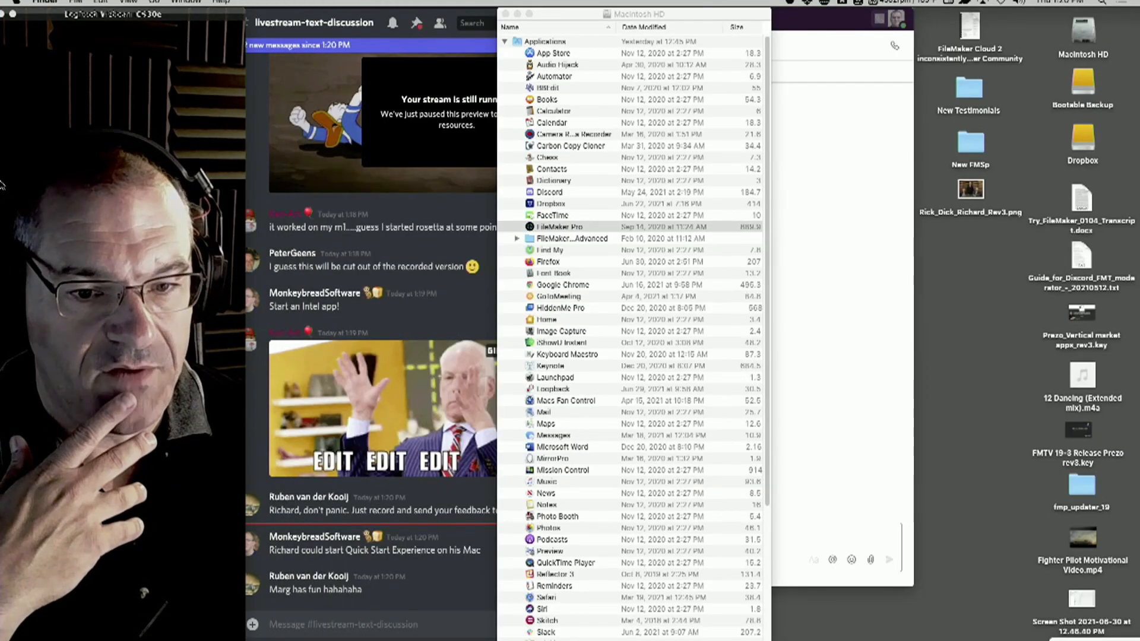
{"action": "left_click", "coordinate": [20, 217]}
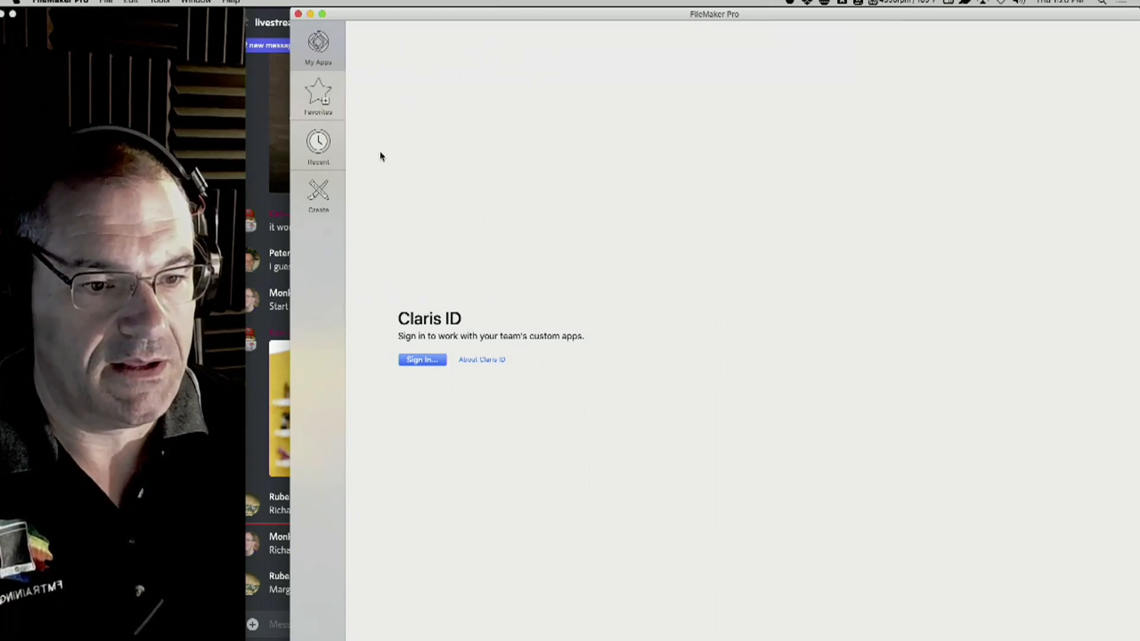
- Create a quick start file named QSAA on the Desktop and dismiss the welcome message
{"action": "left_click", "coordinate": [319, 196]}
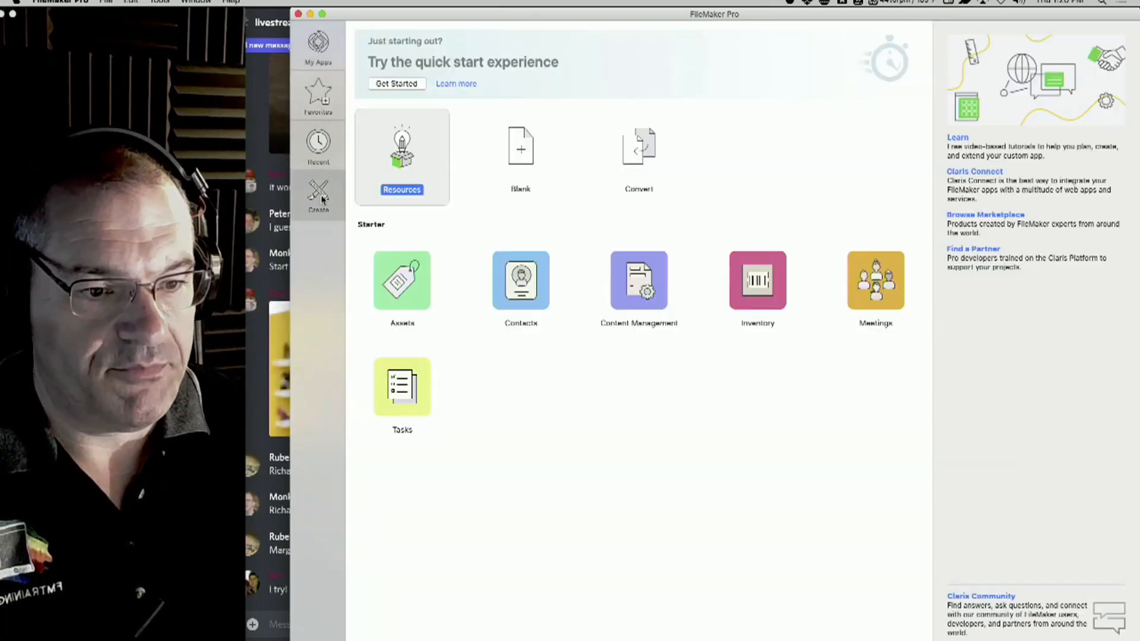
{"action": "left_click_drag", "start_coordinate": [484, 18], "coordinate": [438, 1]}
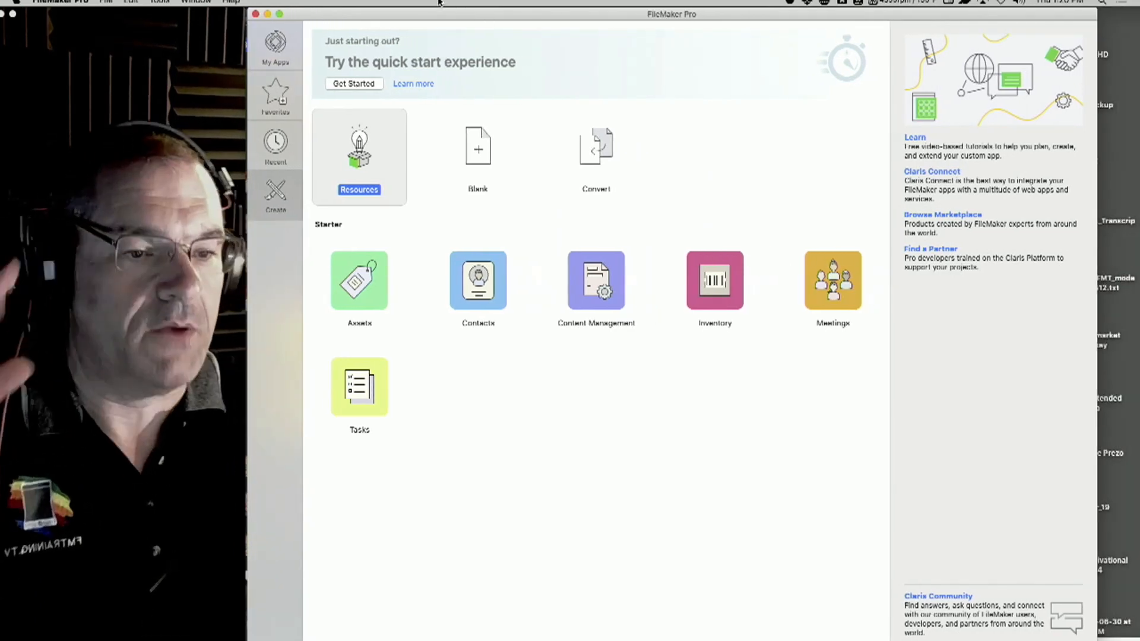
{"action": "left_click", "coordinate": [368, 85]}
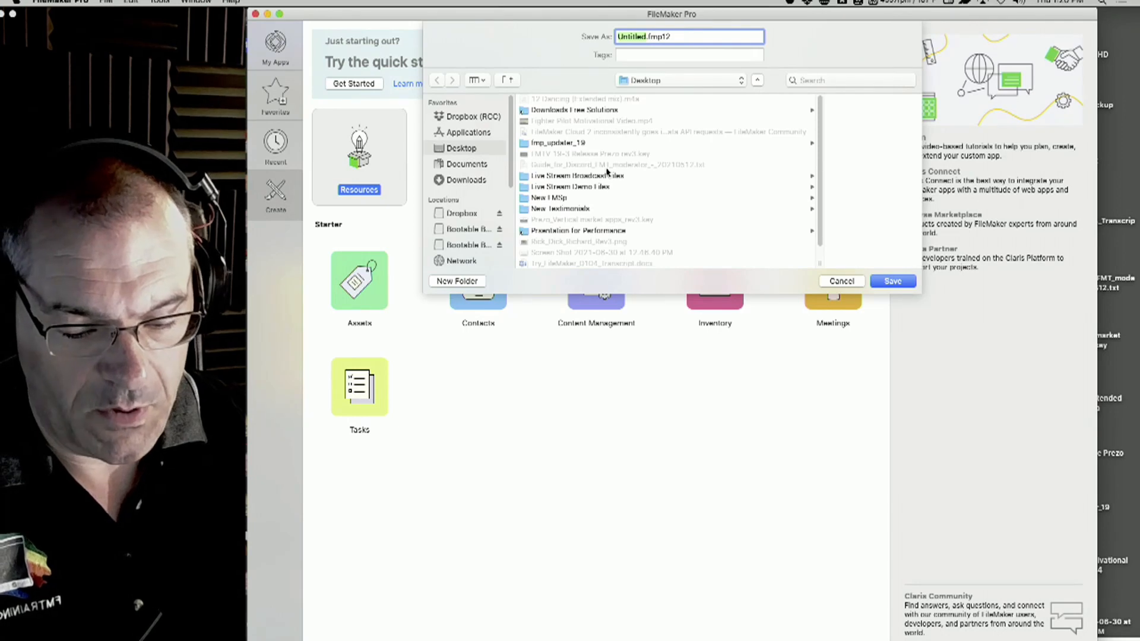
{"action": "type", "text": "C"}
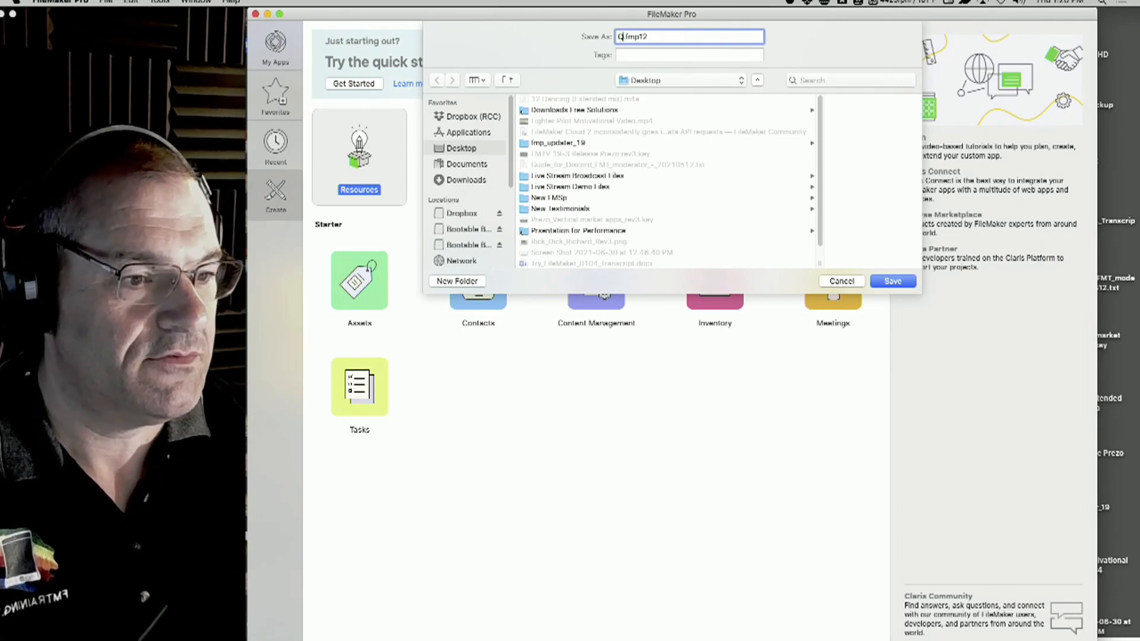
{"action": "type", "text": "SAA"}
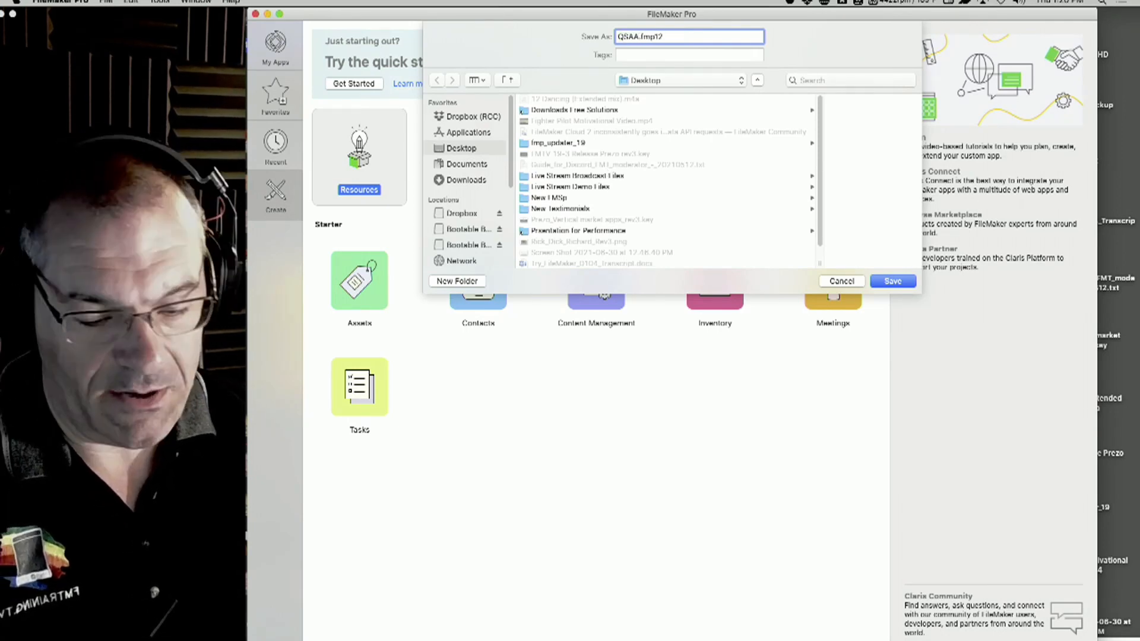
{"action": "key", "text": "Return"}
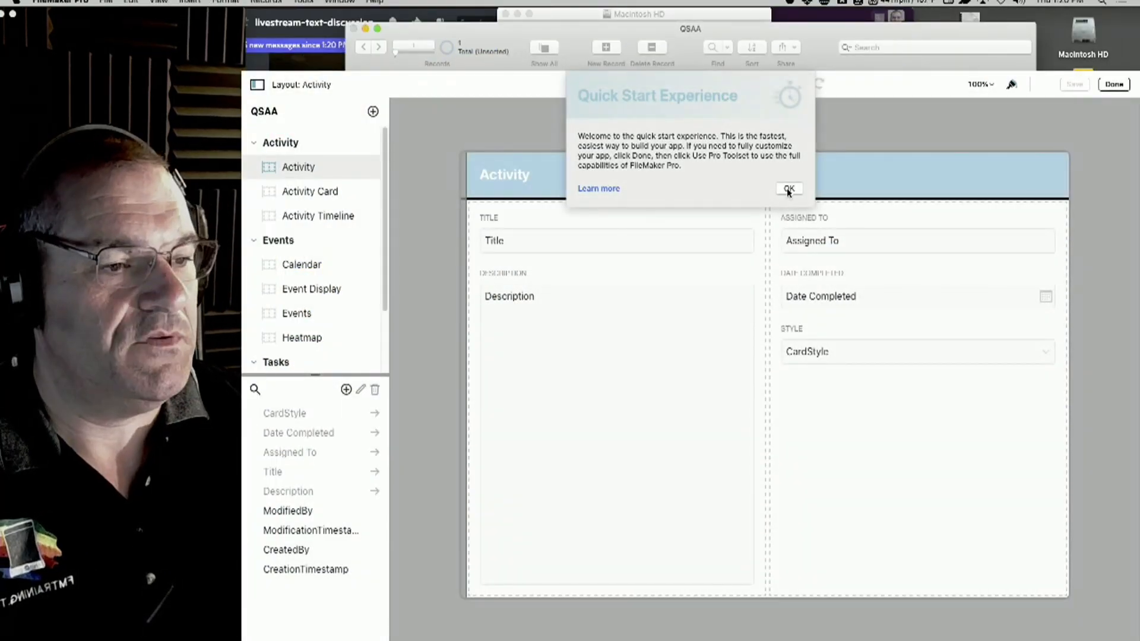
{"action": "left_click", "coordinate": [787, 189]}
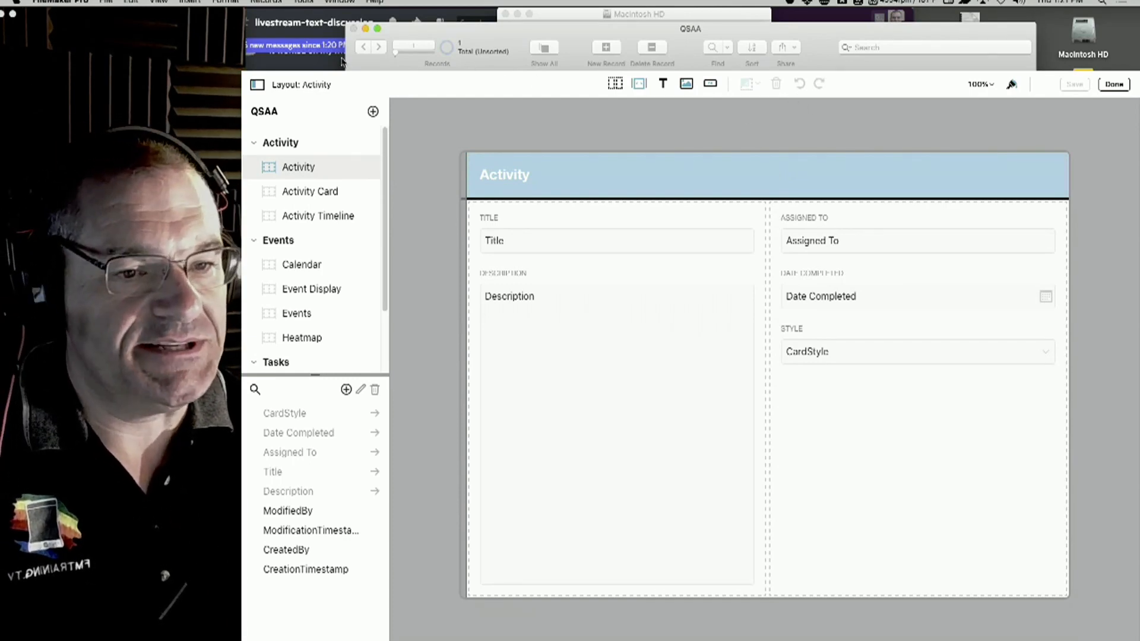
- Rearrange the webcam and QSAA windows so the whole layout editor fits on screen
{"action": "left_click_drag", "start_coordinate": [165, 11], "coordinate": [46, 9]}
{"action": "left_click", "coordinate": [360, 52]}
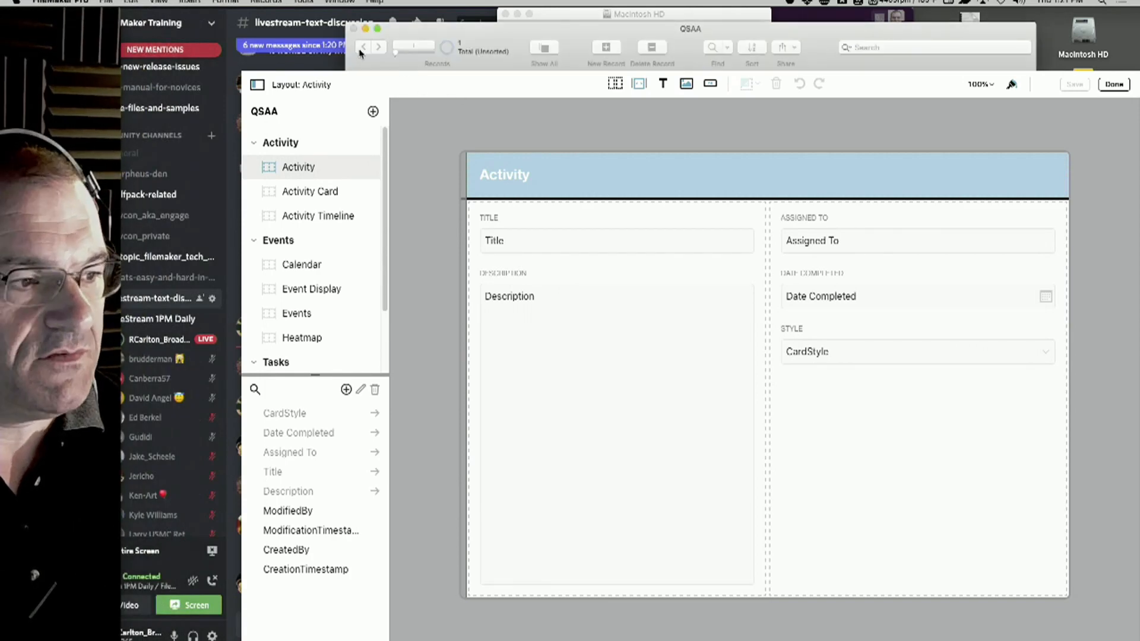
{"action": "left_click_drag", "start_coordinate": [727, 37], "coordinate": [691, 24]}
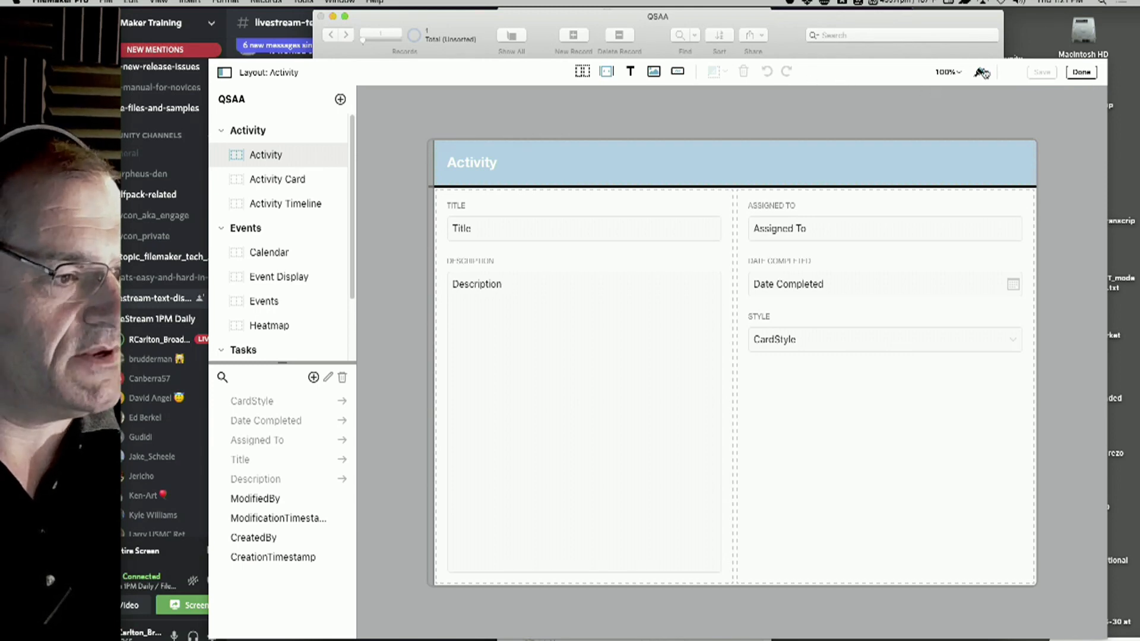
- Leave the Activity layout editor to view the blank record, and reopen the layout for editing
{"action": "left_click", "coordinate": [1081, 72]}
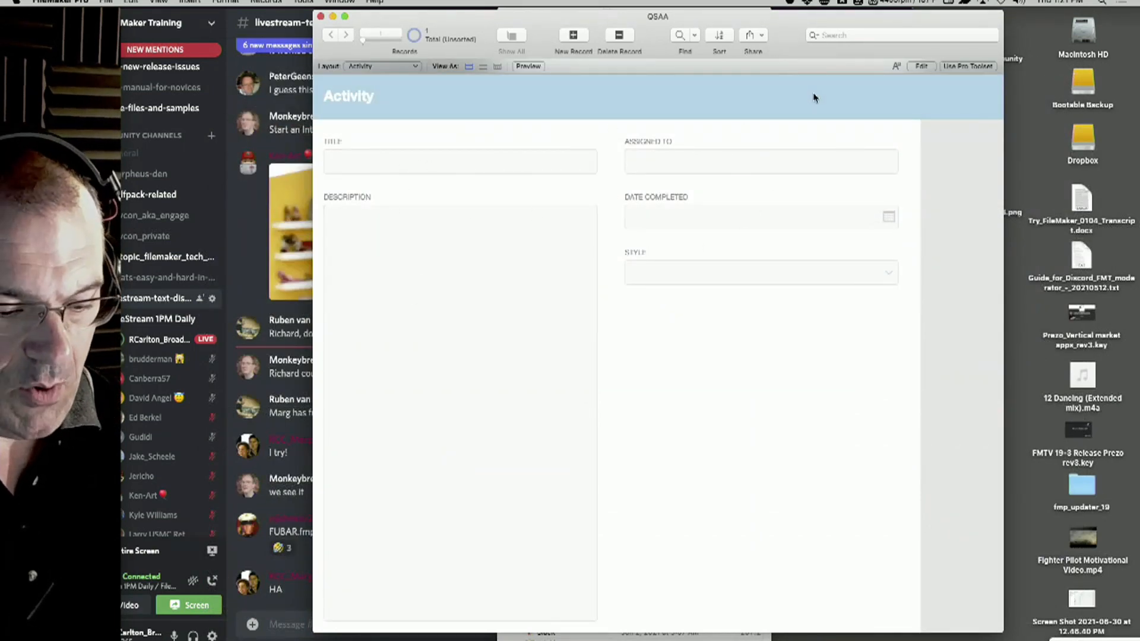
{"action": "key", "text": "super+l"}
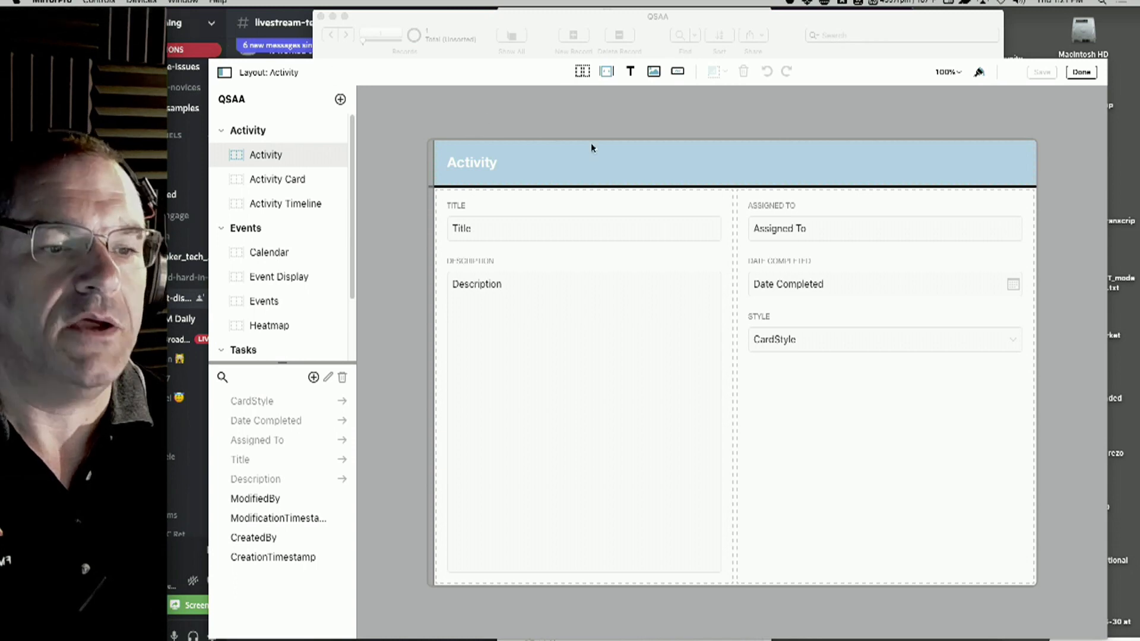
{"action": "left_click", "coordinate": [850, 24]}
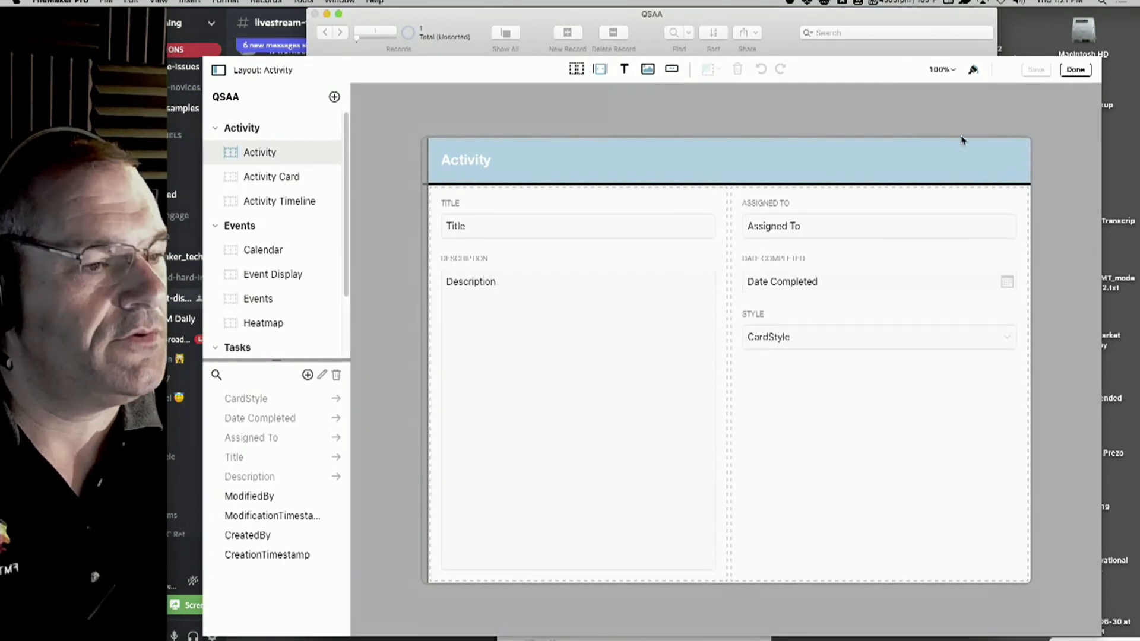
- Select the Title field in the Activity layout and display its formatting properties in the inspector
{"action": "left_click", "coordinate": [497, 226]}
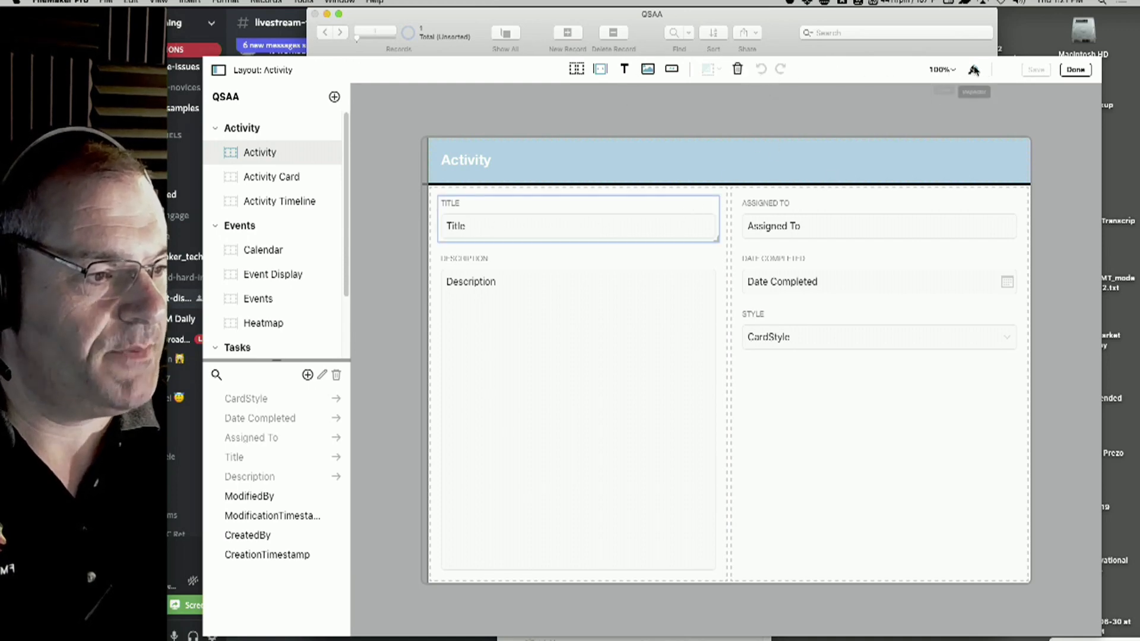
{"action": "double_click", "coordinate": [484, 230]}
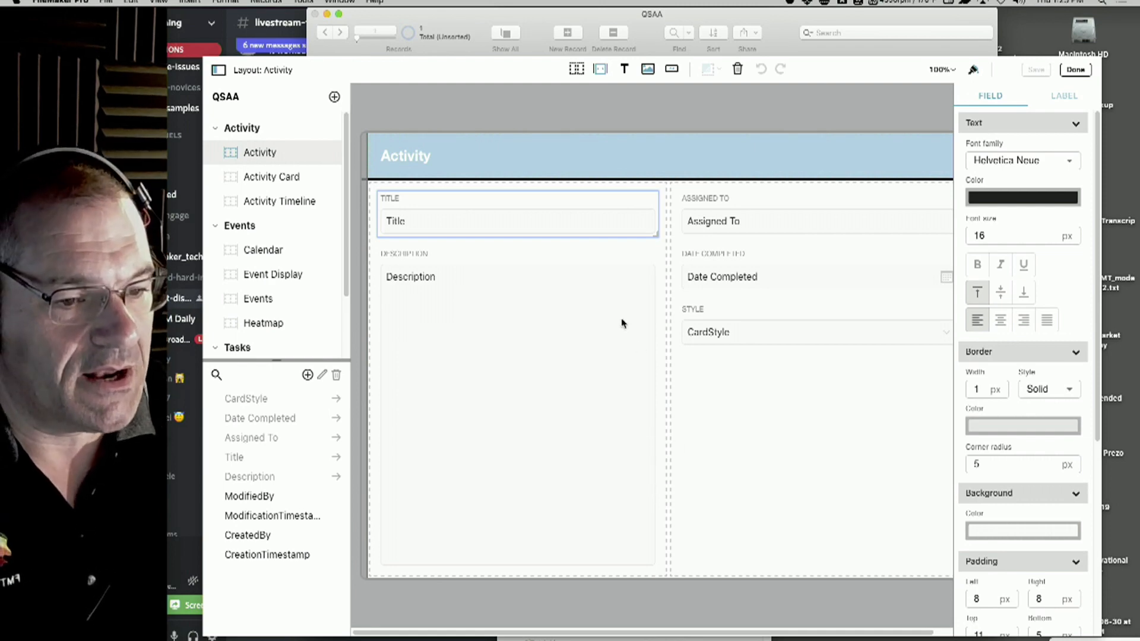
- Select the Date Completed field in the Activity layout and try to reposition it
{"action": "left_click", "coordinate": [558, 297]}
{"action": "left_click", "coordinate": [730, 284]}
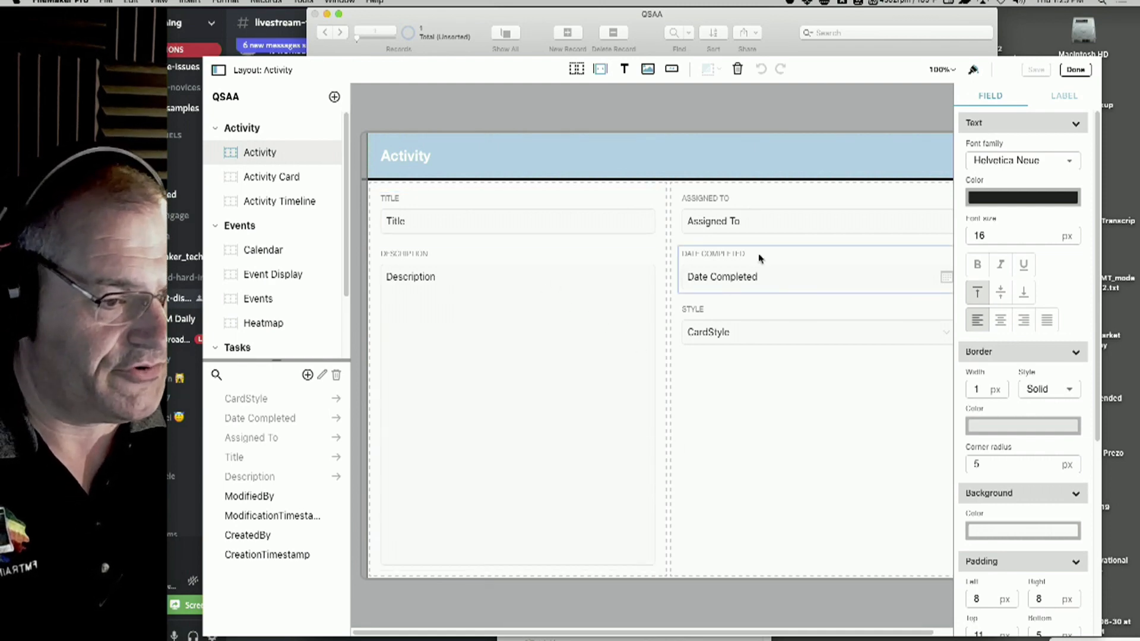
{"action": "left_click_drag", "start_coordinate": [760, 259], "coordinate": [710, 271]}
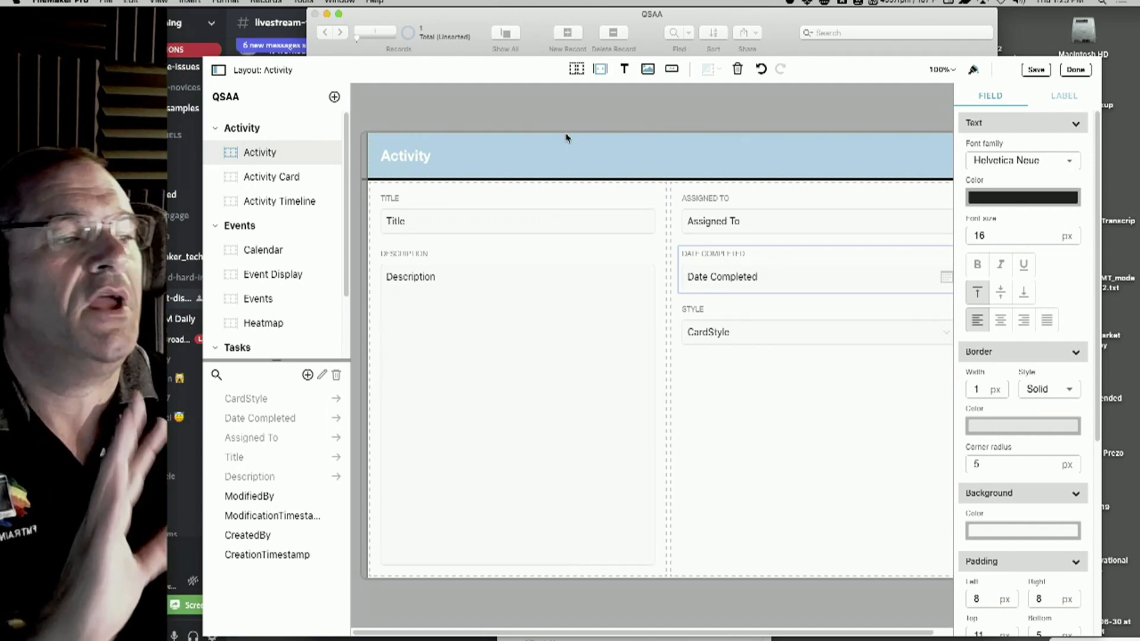
- Finish editing the Activity layout and place the cursor in the record's Assigned To field
{"action": "left_click", "coordinate": [1075, 70]}
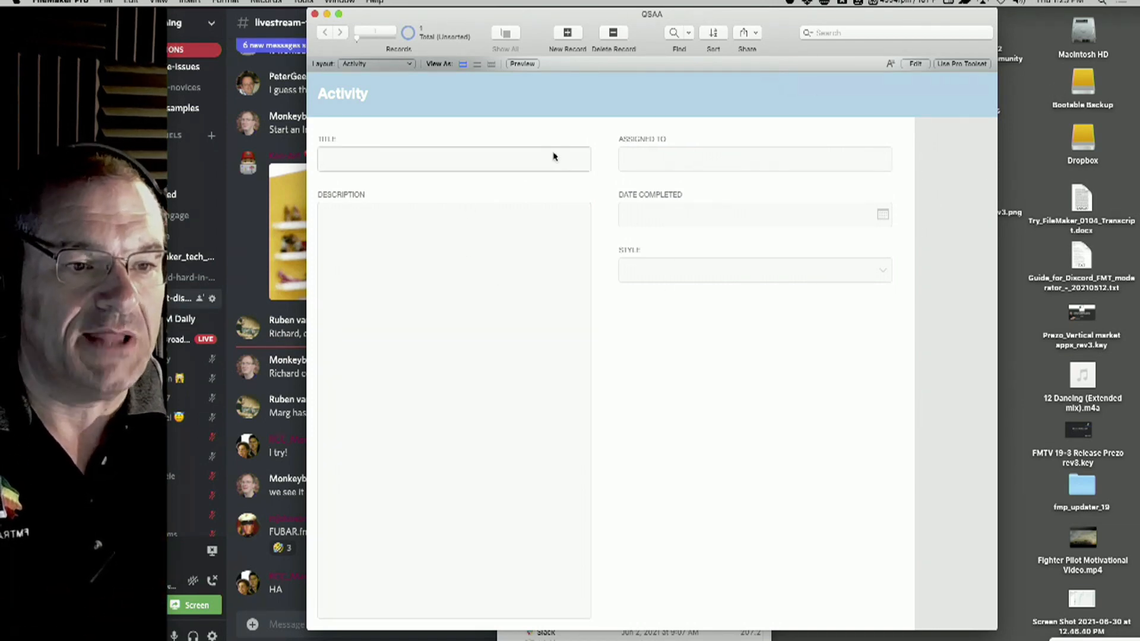
{"action": "left_click", "coordinate": [657, 151]}
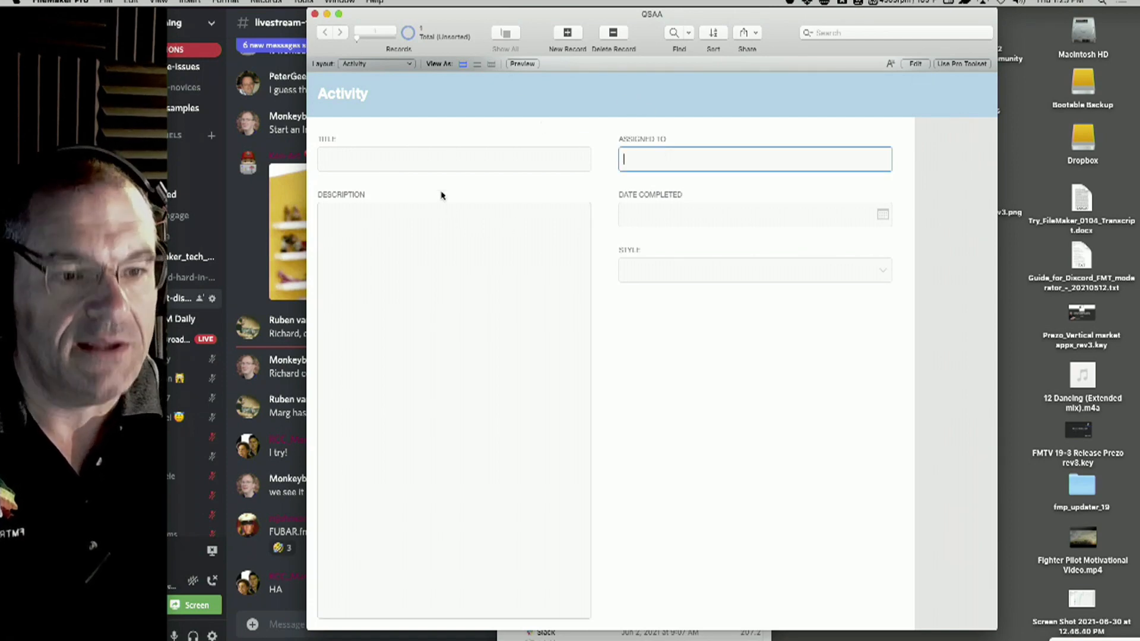
- Add a new record to the QSAA file and convert the app for use with the FileMaker Pro toolset
{"action": "left_click", "coordinate": [380, 159]}
{"action": "key", "text": "super+n"}
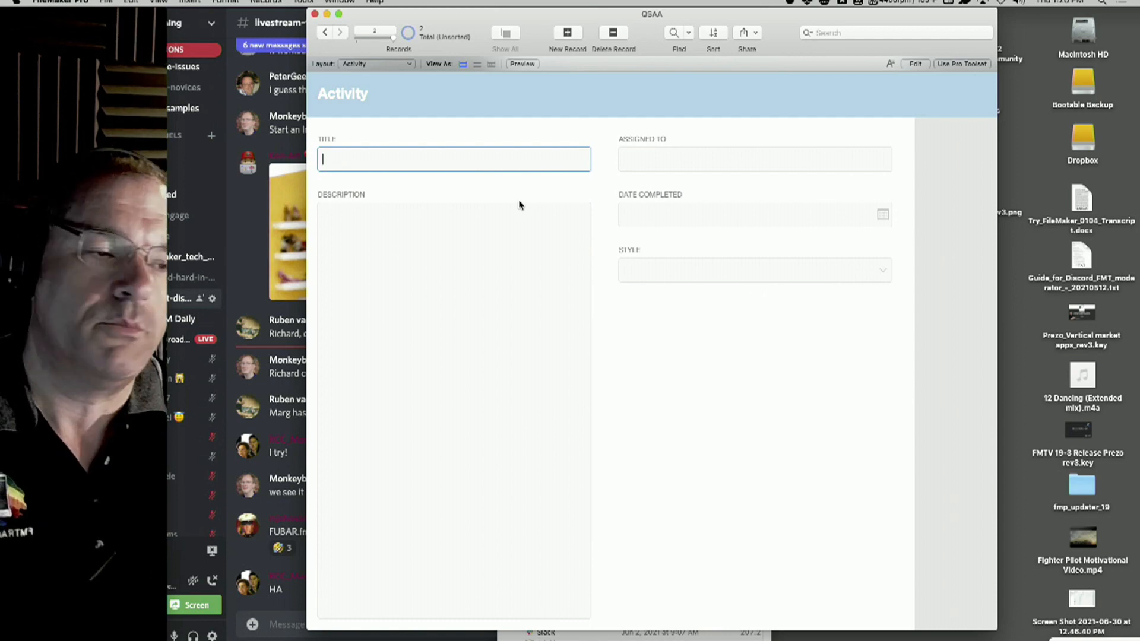
{"action": "left_click", "coordinate": [955, 64]}
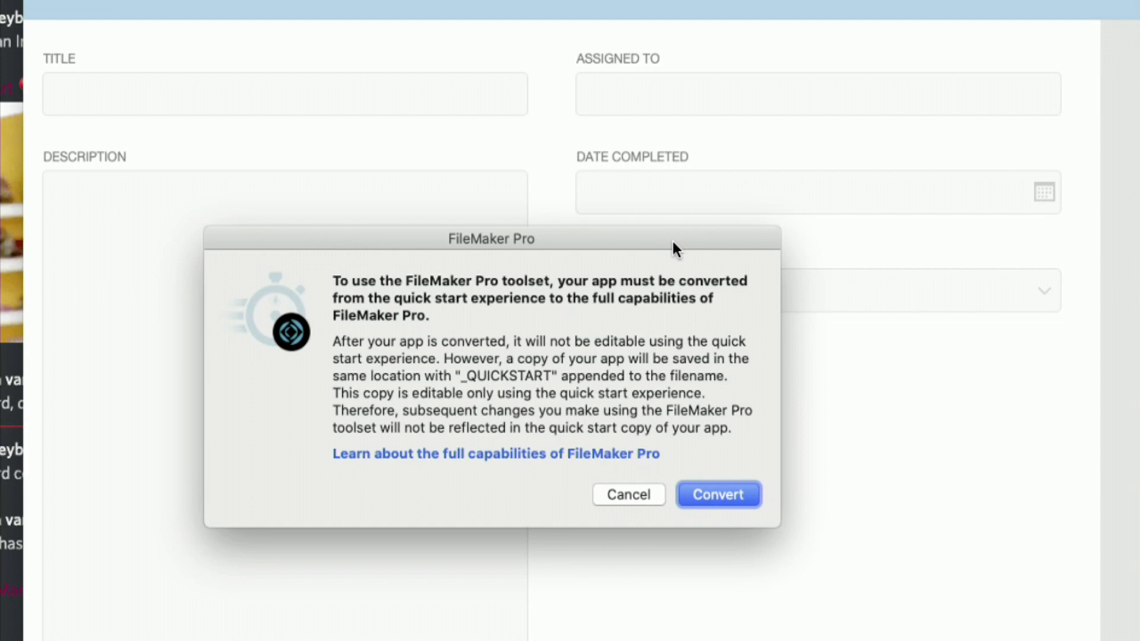
{"action": "left_click", "coordinate": [729, 496]}
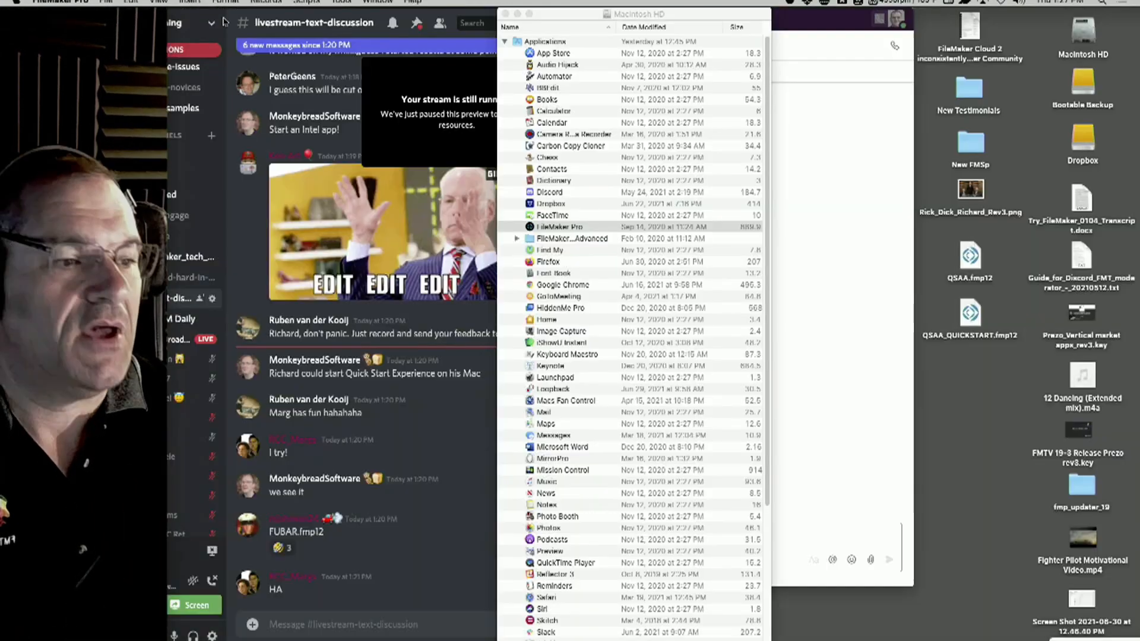
- Close the converted file and open QSAA_QUICKSTART.fmp12 from the desktop
{"action": "left_click", "coordinate": [174, 13]}
{"action": "double_click", "coordinate": [979, 313]}
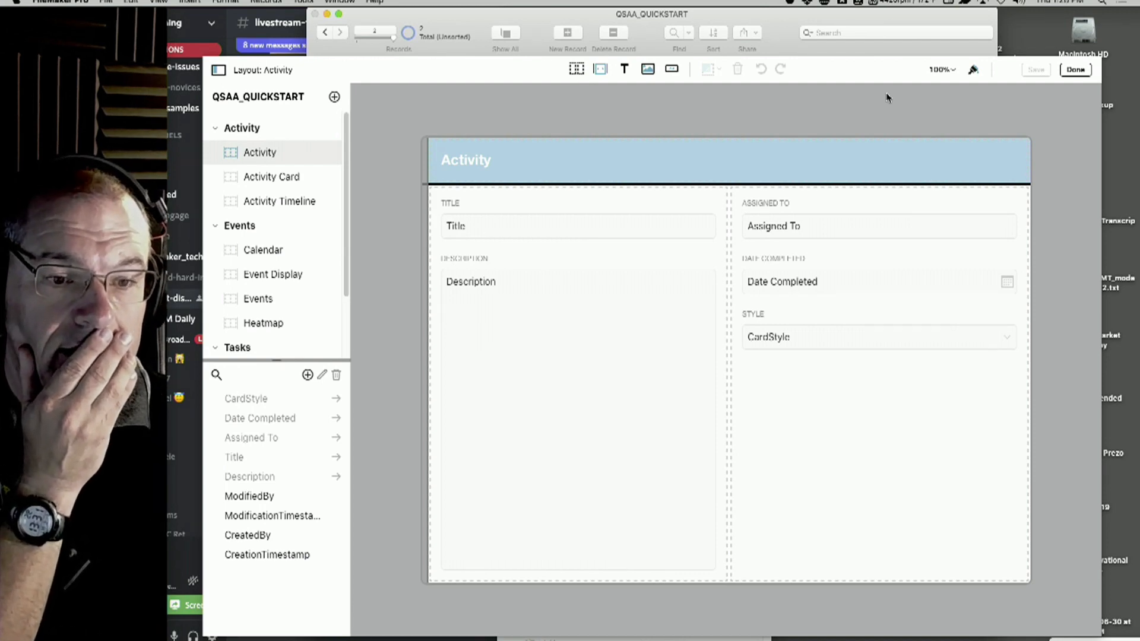
- Switch to the Slack call window and enlarge it to show the other participant's shared desktop
{"action": "left_click", "coordinate": [1099, 639]}
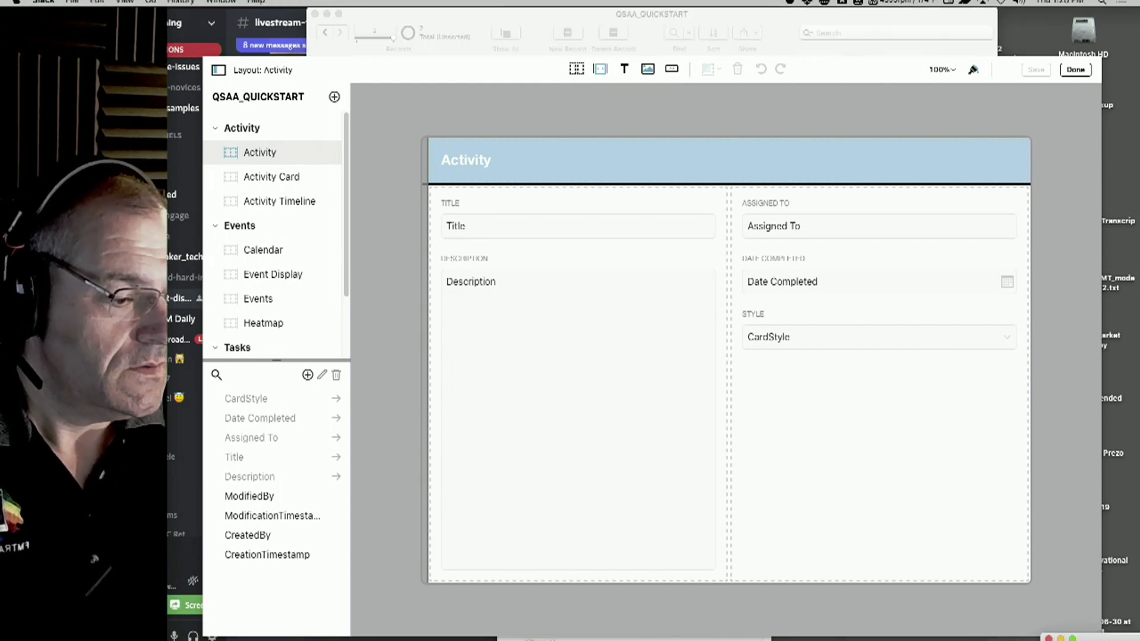
{"action": "left_click_drag", "start_coordinate": [1108, 639], "coordinate": [239, 2]}
{"action": "left_click_drag", "start_coordinate": [972, 639], "coordinate": [1139, 640]}
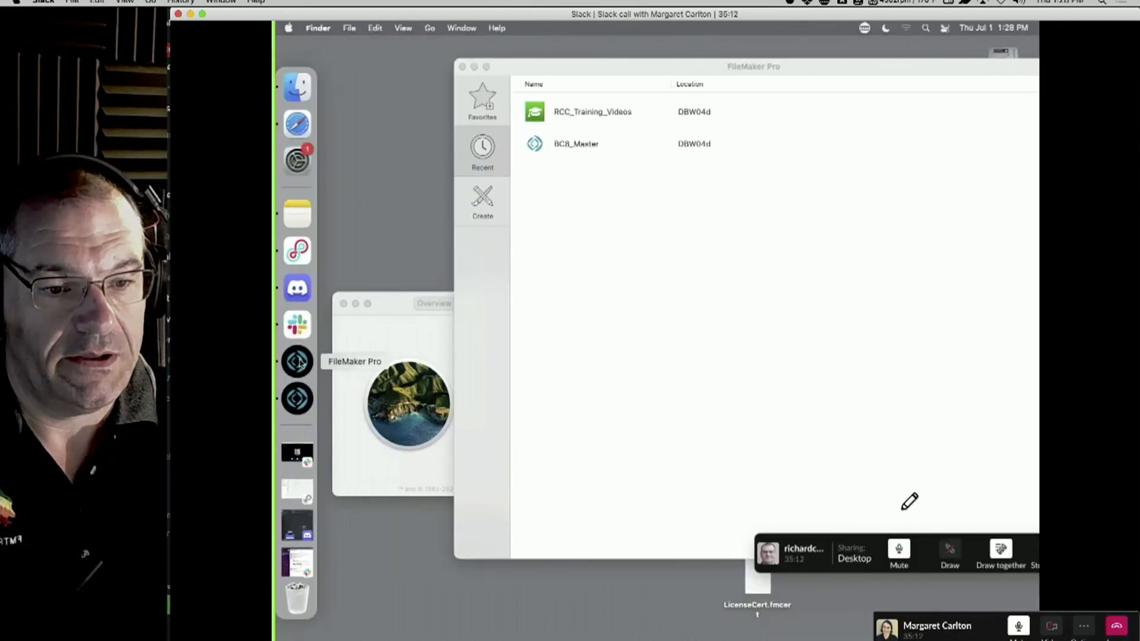
- On the shared desktop, create a quick start file in FileMaker Pro and save it as testtrest.fmp12 on the Desktop
{"action": "left_click", "coordinate": [298, 361]}
{"action": "left_click", "coordinate": [378, 28]}
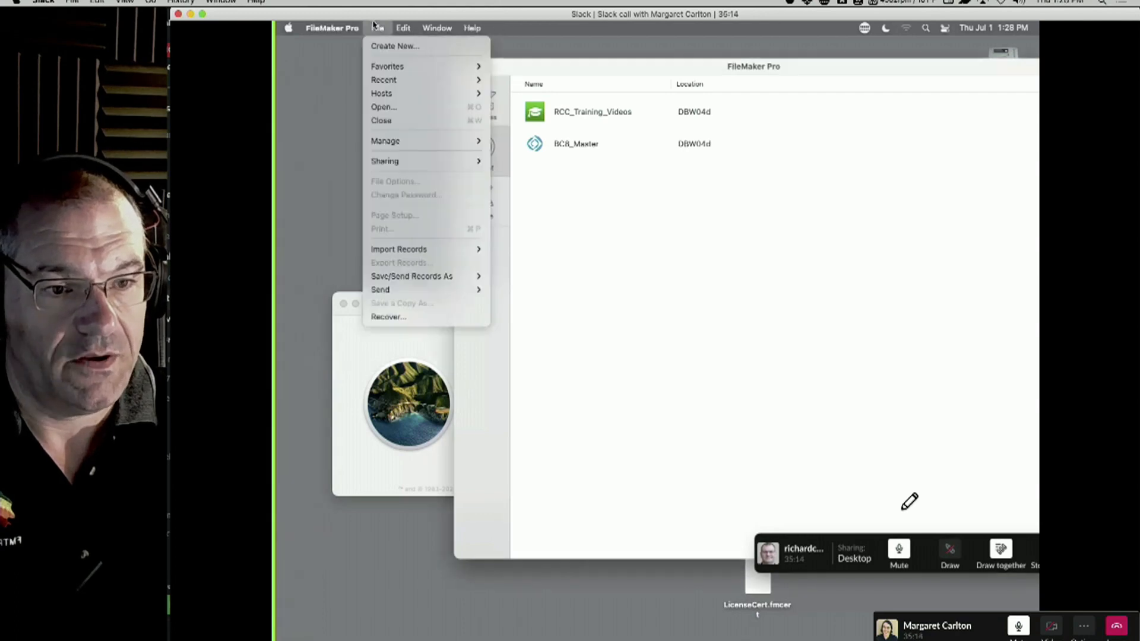
{"action": "left_click", "coordinate": [386, 45]}
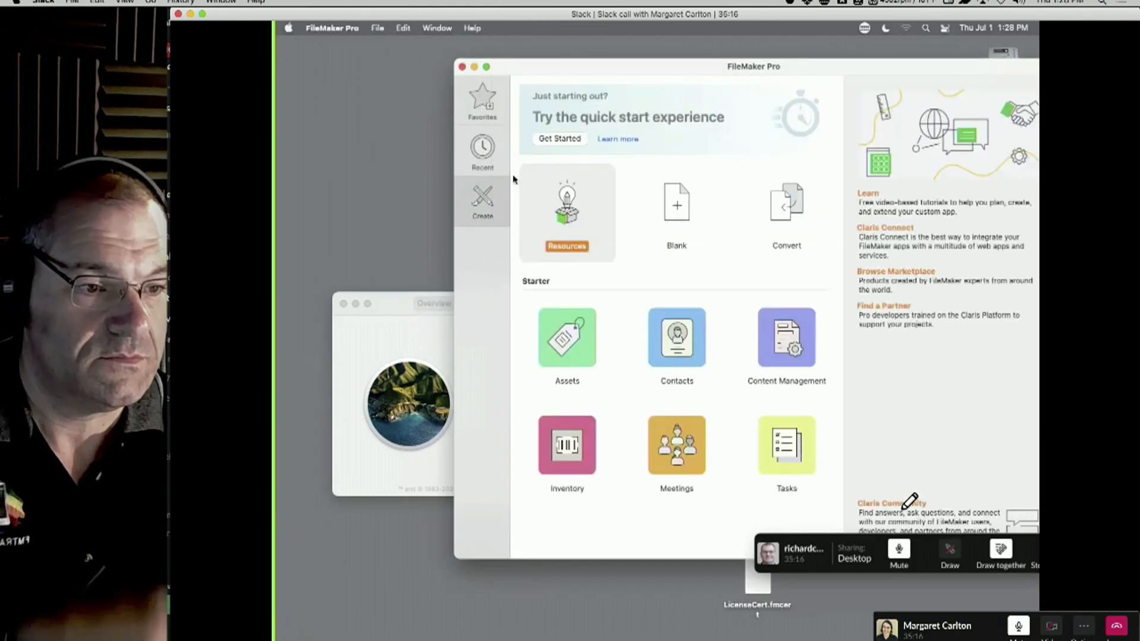
{"action": "left_click", "coordinate": [553, 139]}
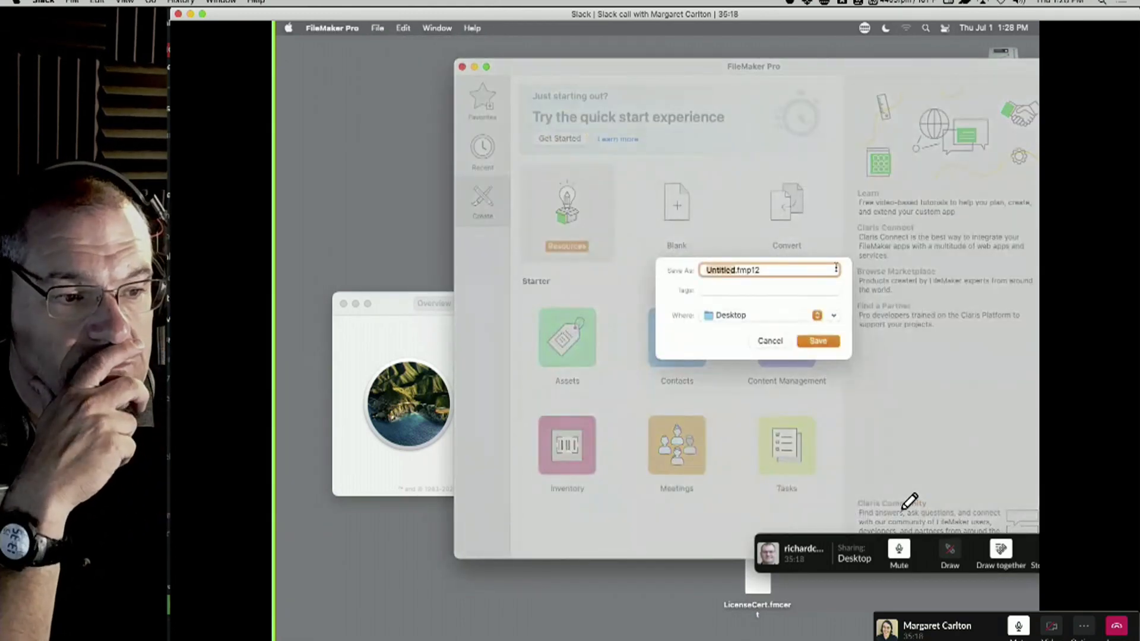
{"action": "type", "text": "td"}
{"action": "type", "text": "sttrest"}
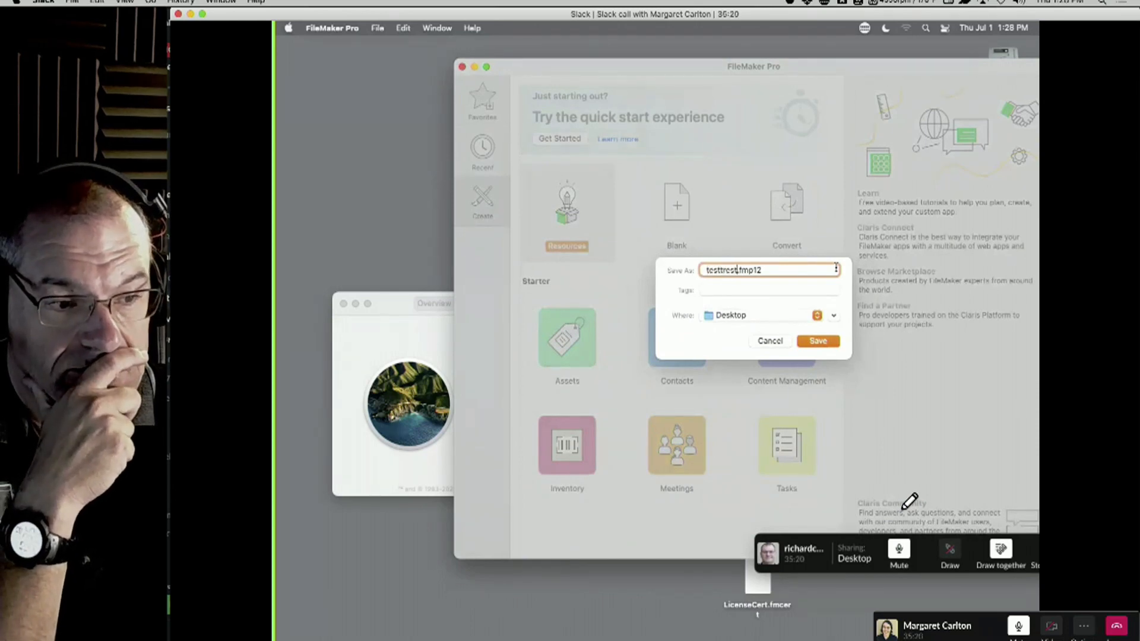
{"action": "key", "text": "Return"}
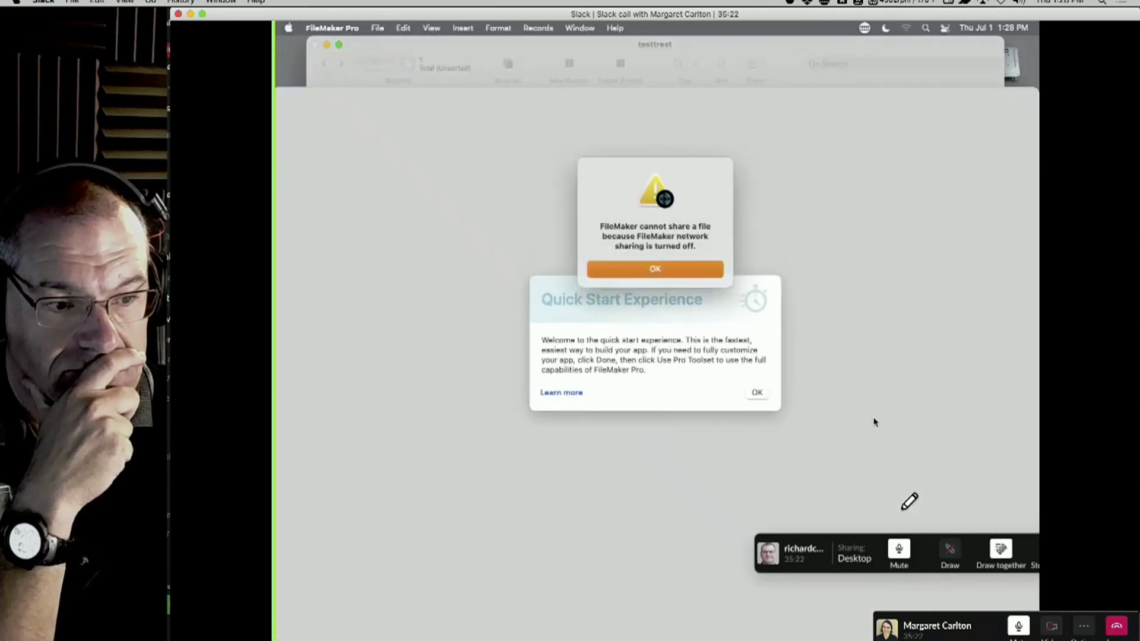
- Dismiss the sharing warning and the quick start welcome, and leave the blank layout editor, discarding its changes
{"action": "left_click", "coordinate": [656, 268]}
{"action": "left_click", "coordinate": [757, 393]}
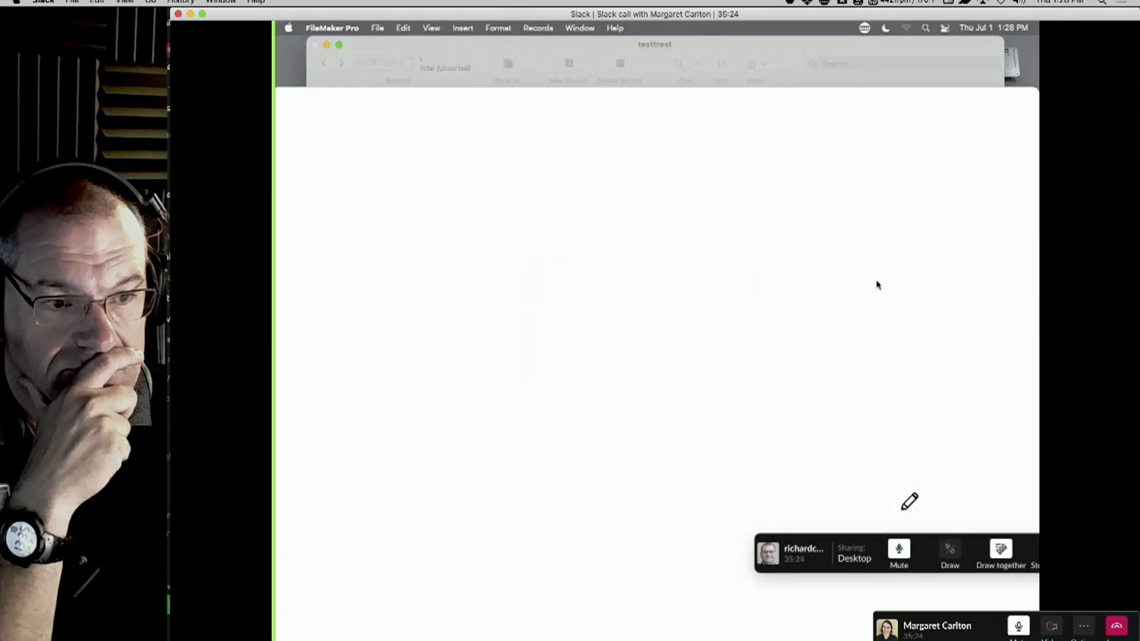
{"action": "left_click_drag", "start_coordinate": [738, 57], "coordinate": [756, 78]}
{"action": "key", "text": "Escape"}
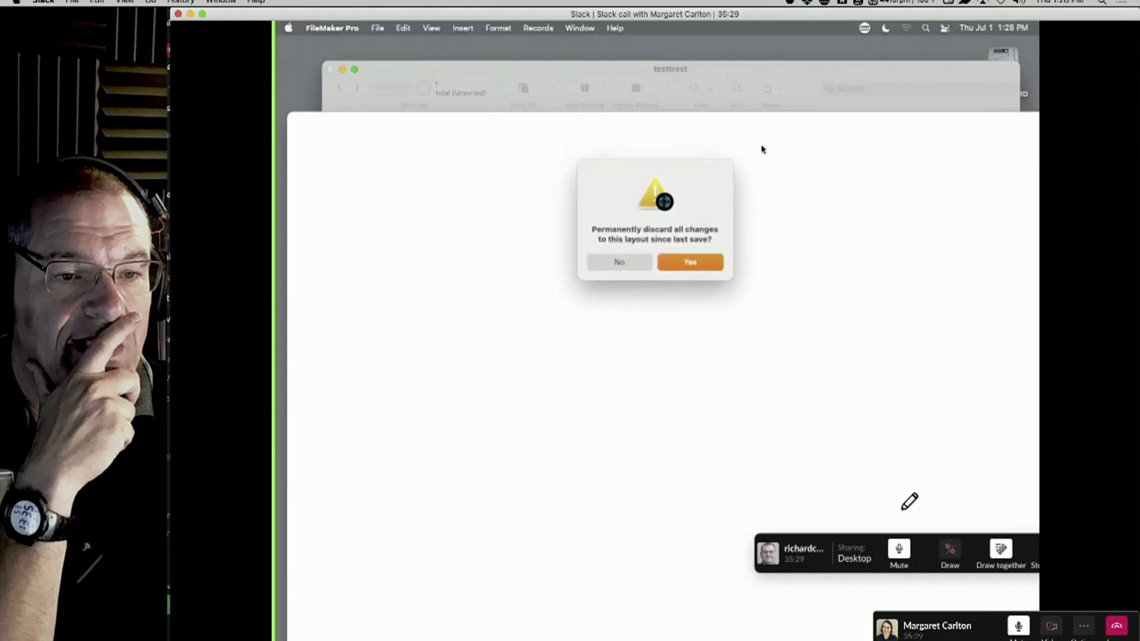
{"action": "left_click", "coordinate": [684, 269]}
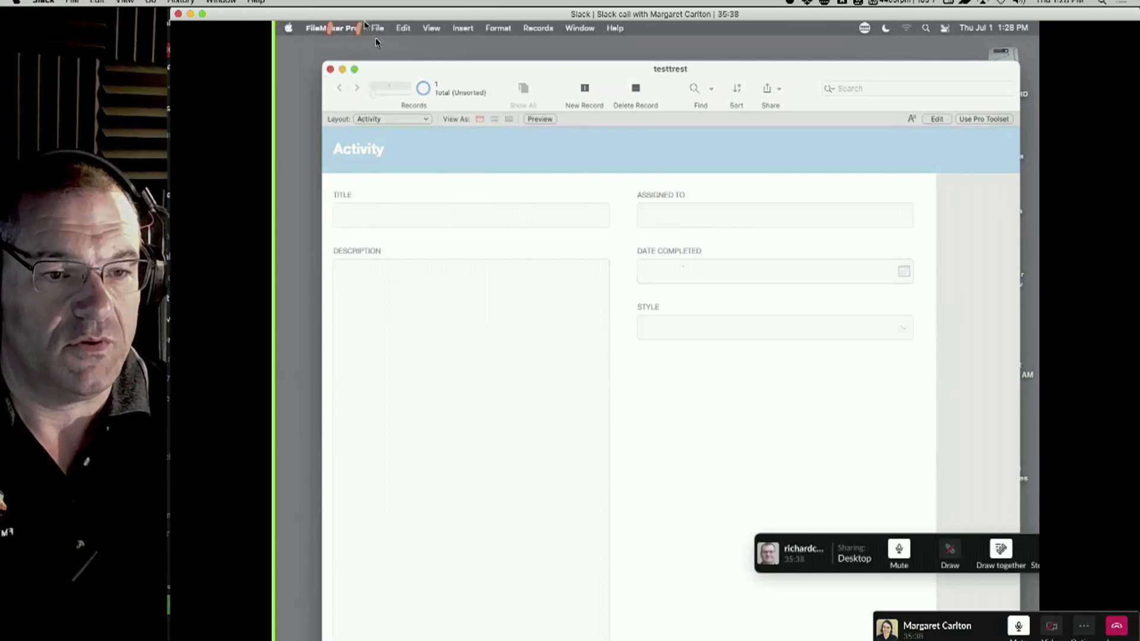
- Check the version information of the FileMaker Pro copy running testtrest, and close the information window
{"action": "left_click", "coordinate": [344, 28]}
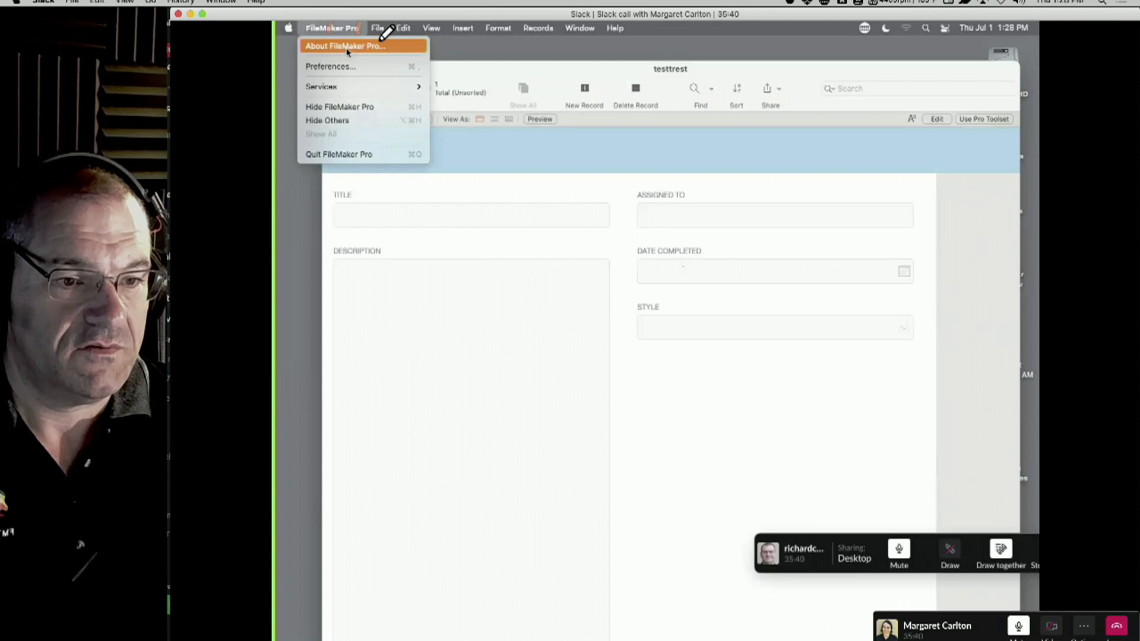
{"action": "left_click", "coordinate": [347, 47]}
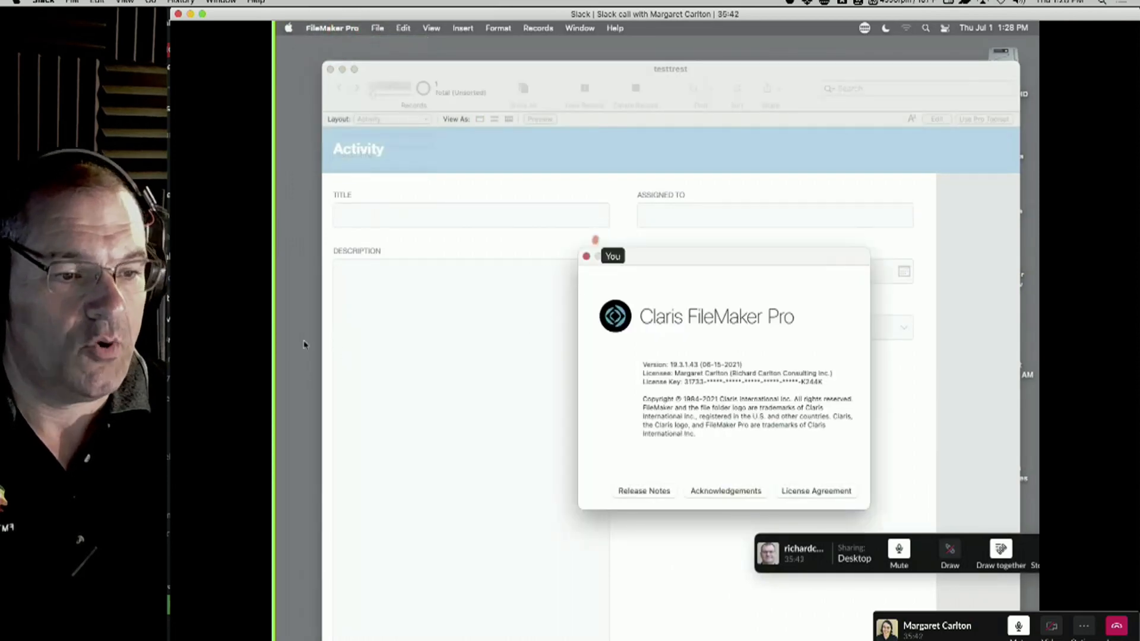
{"action": "left_click", "coordinate": [587, 256]}
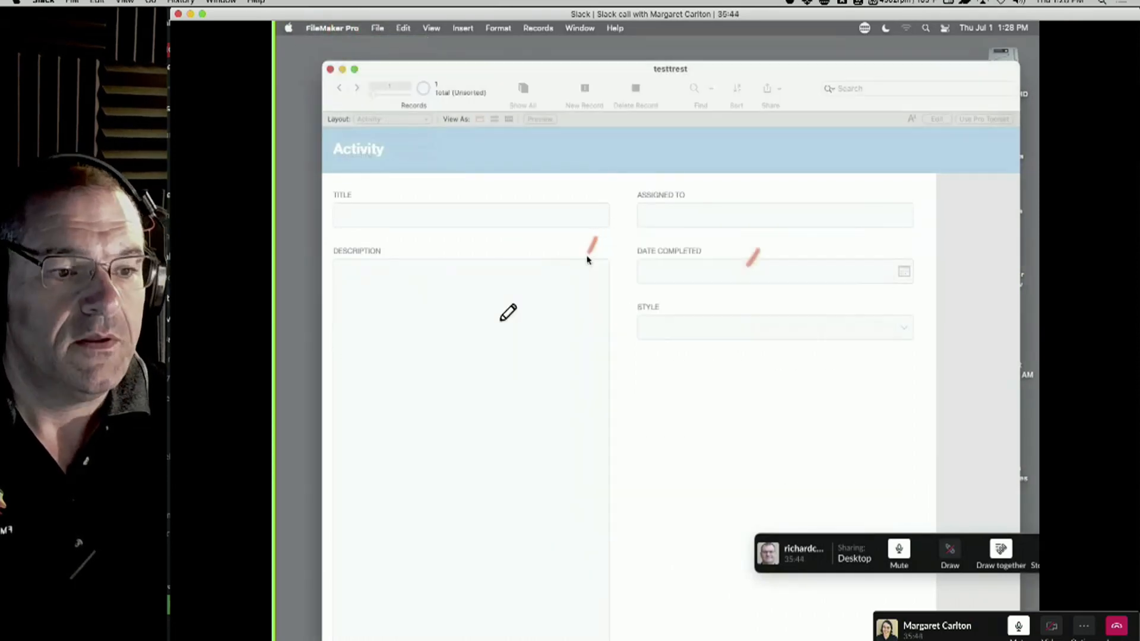
- Close the testtrest file and display the version information of the other FileMaker Pro copy
{"action": "left_click", "coordinate": [331, 69]}
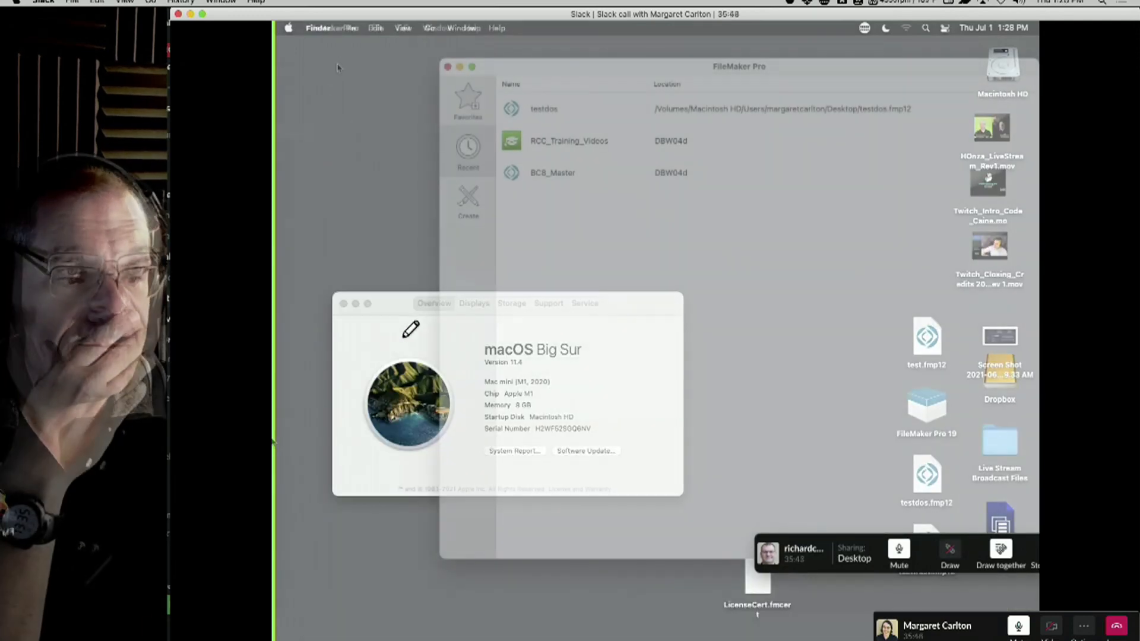
{"action": "left_click", "coordinate": [332, 28]}
{"action": "left_click", "coordinate": [332, 44]}
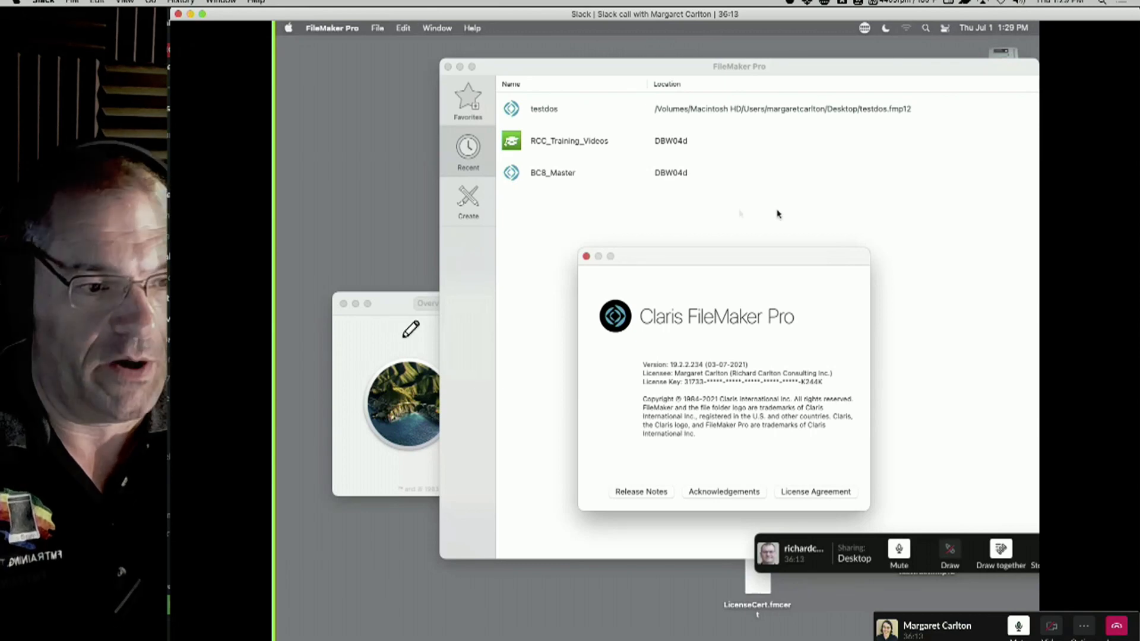
- Switch back from the Slack call to QSAA_QUICKSTART, finish editing its Activity layout and close the file
{"action": "left_click_drag", "start_coordinate": [275, 13], "coordinate": [1031, 633]}
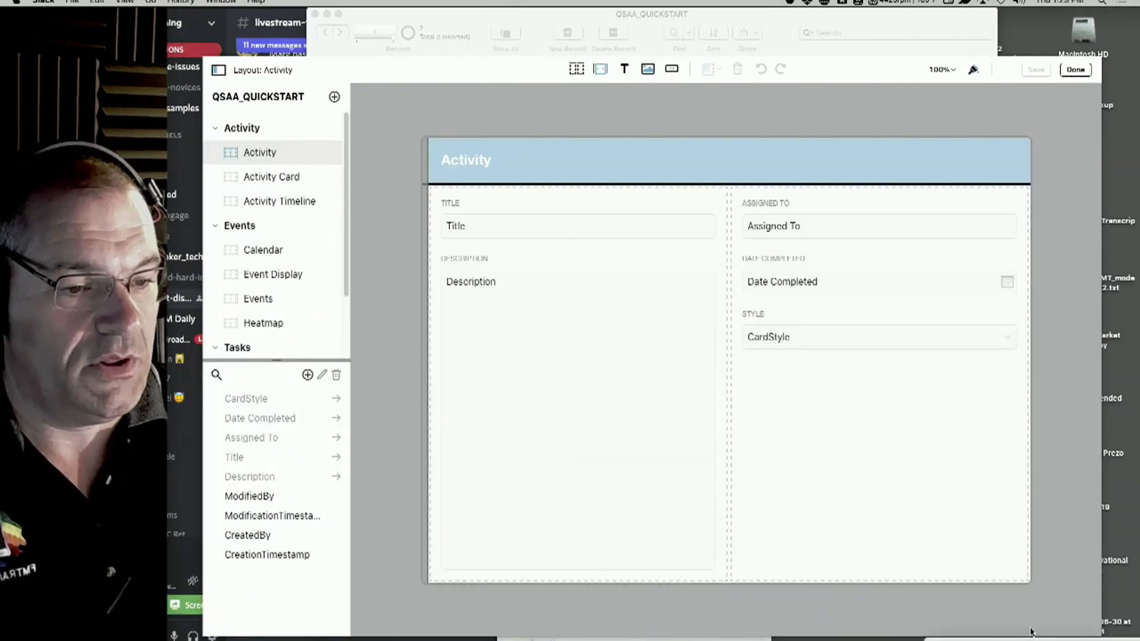
{"action": "left_click", "coordinate": [420, 69]}
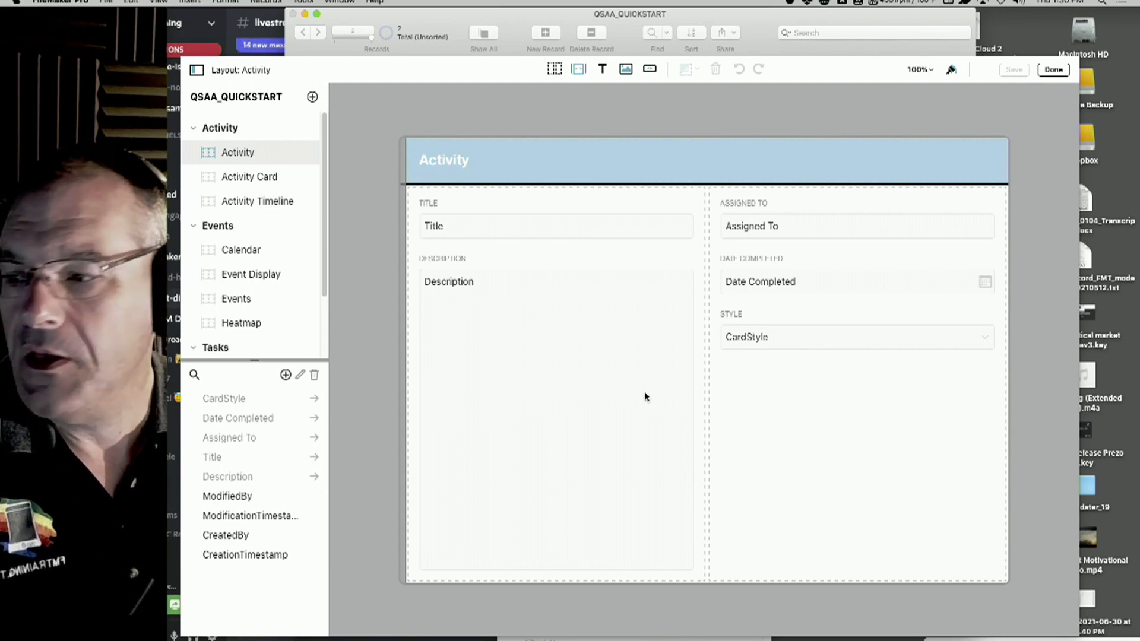
{"action": "left_click", "coordinate": [1053, 70]}
{"action": "left_click", "coordinate": [293, 14]}
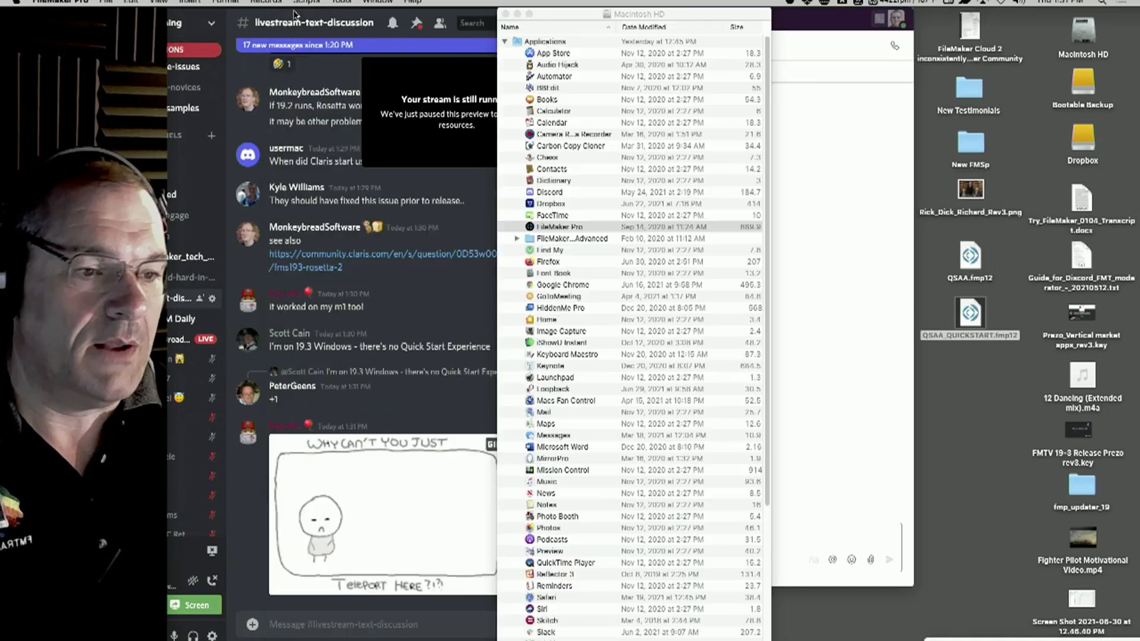
- Clear the Finder and Discord windows off the desktop
{"action": "left_click", "coordinate": [506, 13]}
{"action": "left_click_drag", "start_coordinate": [233, 22], "coordinate": [499, 22]}
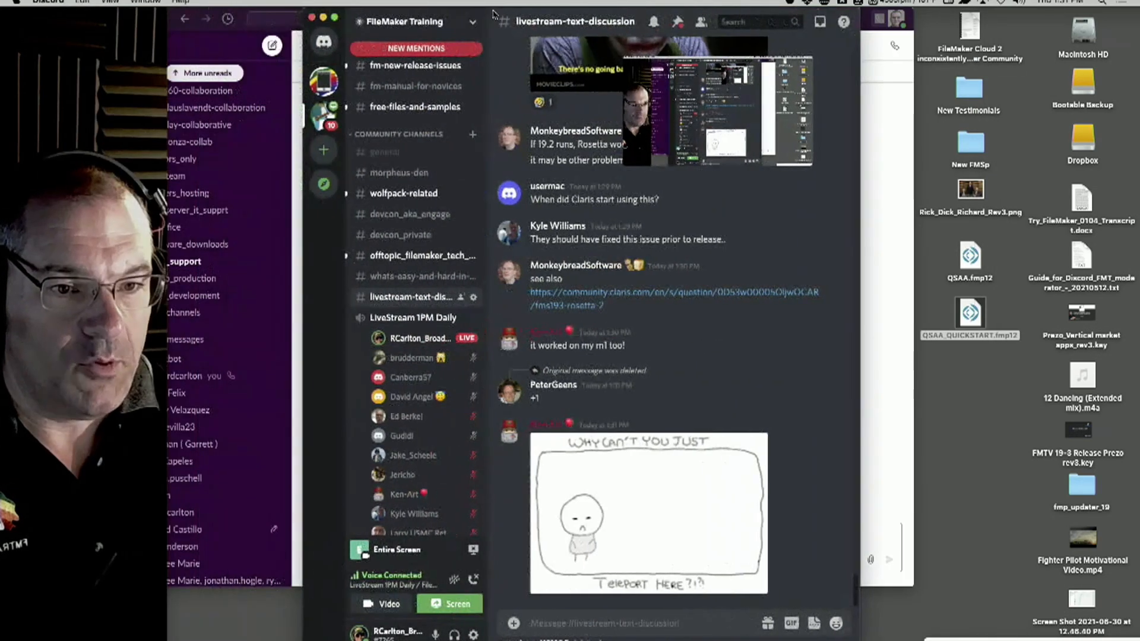
{"action": "left_click", "coordinate": [326, 13]}
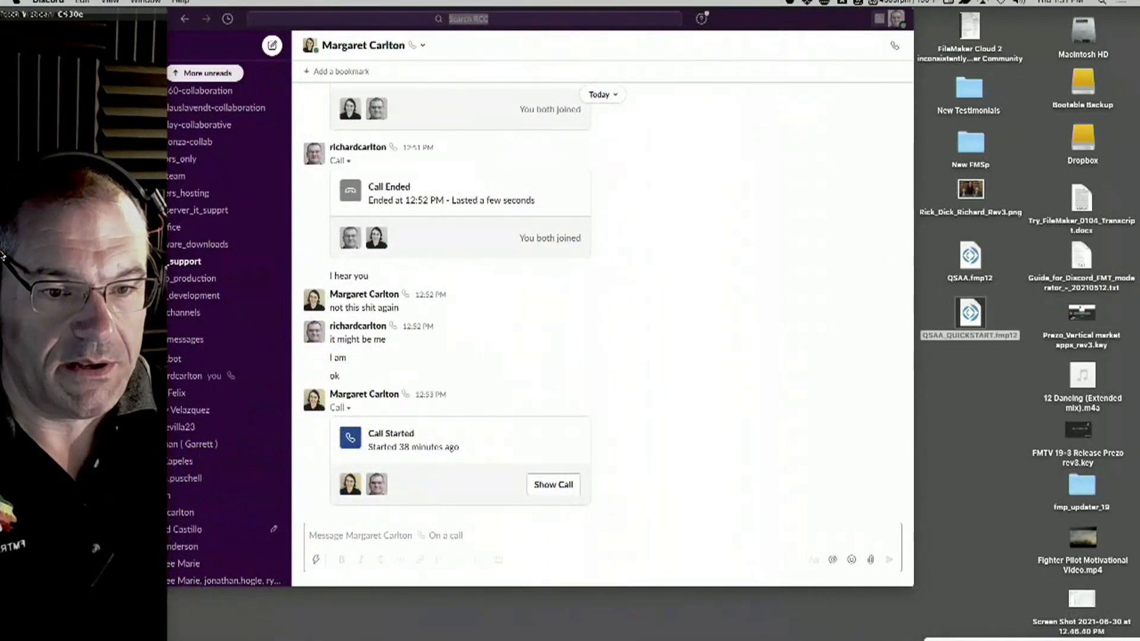
- Switch to FileMaker Pro, create another quick start file and save it as Test2.fmp12 on the Desktop
{"action": "left_click", "coordinate": [9, 206]}
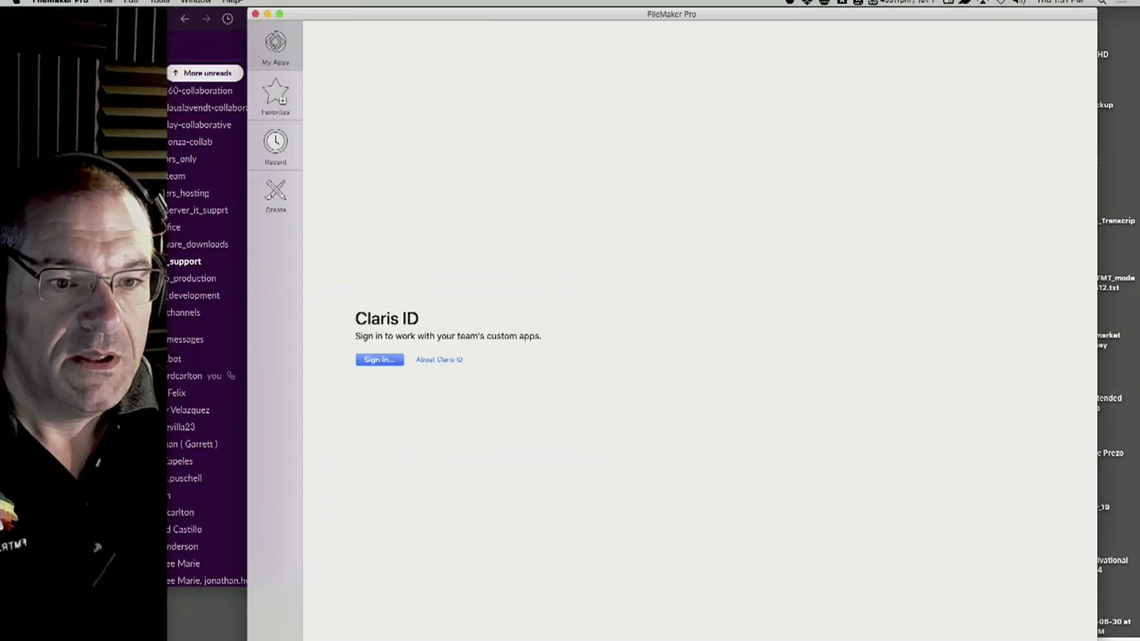
{"action": "left_click", "coordinate": [105, 3]}
{"action": "left_click", "coordinate": [125, 15]}
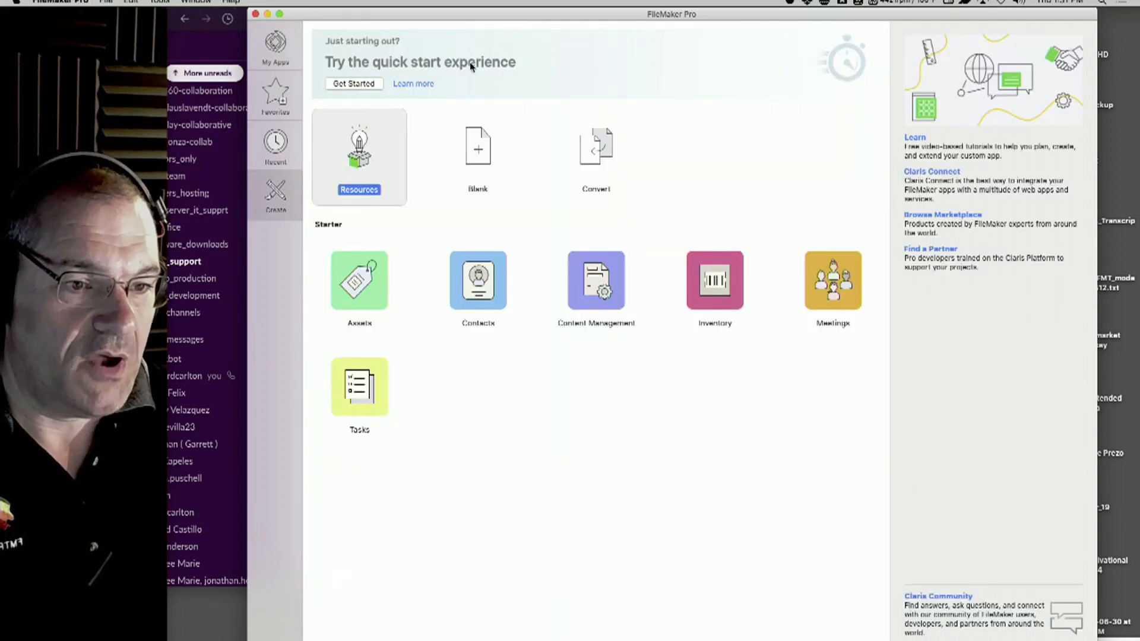
{"action": "left_click", "coordinate": [361, 85]}
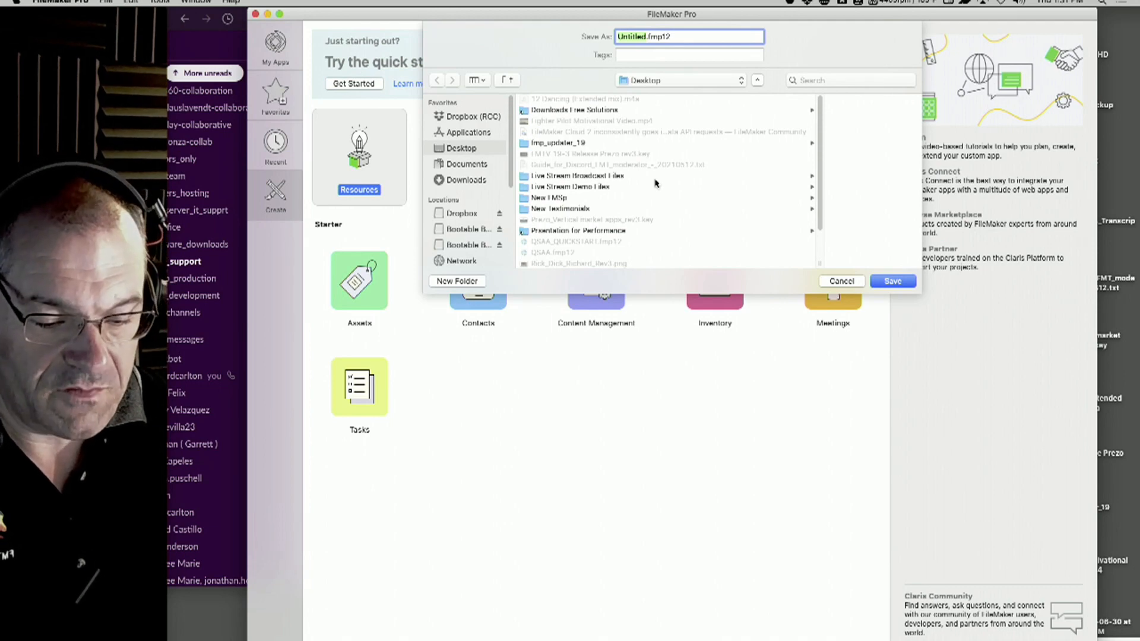
{"action": "type", "text": "Test2"}
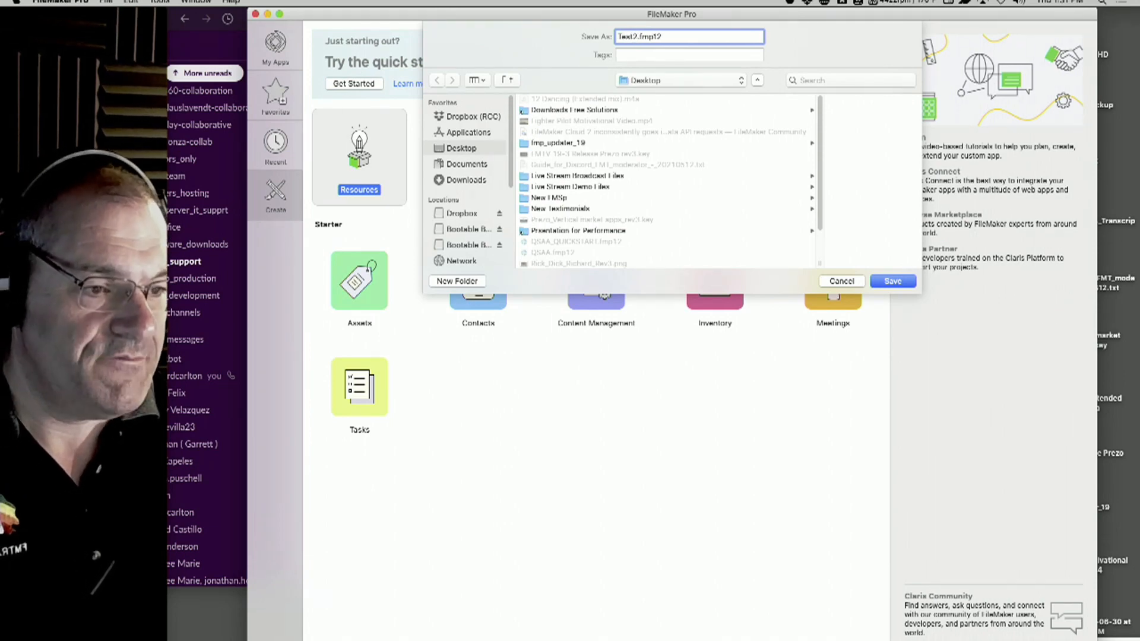
{"action": "key", "text": "Return"}
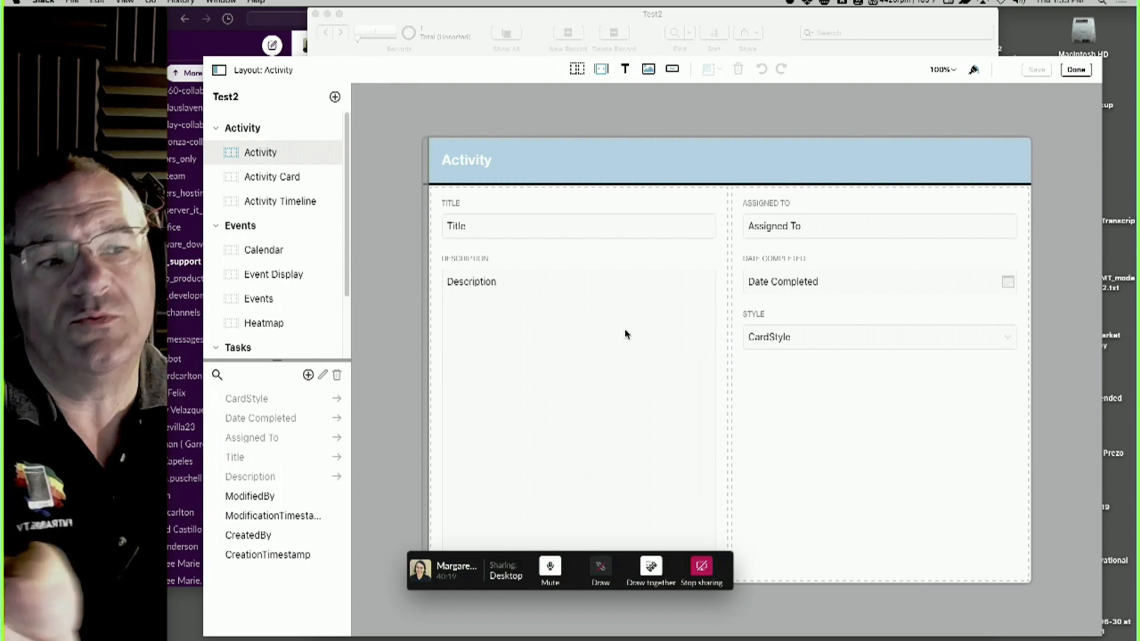
- Change the Title field's label in the Activity layout to BOOK TITLE
{"action": "left_click", "coordinate": [659, 18]}
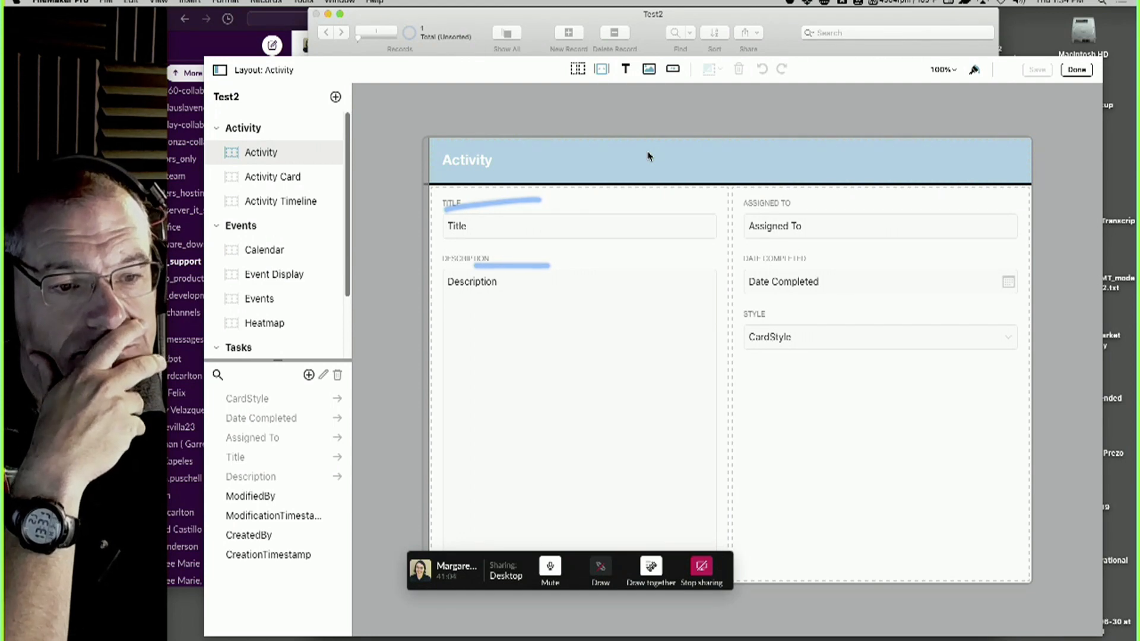
{"action": "left_click", "coordinate": [452, 206]}
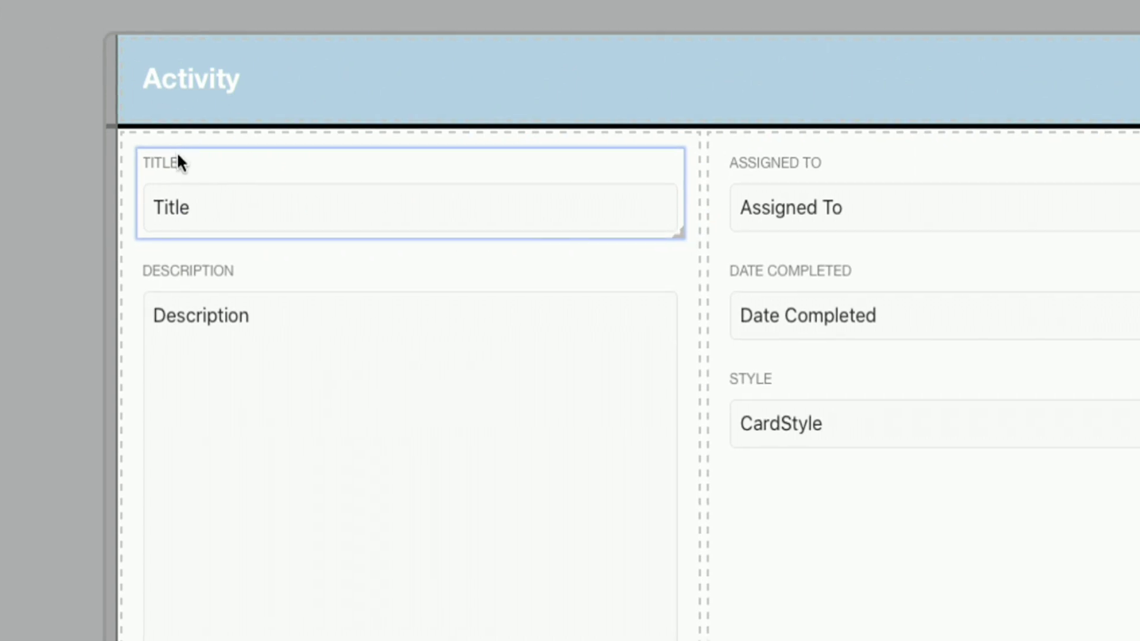
{"action": "double_click", "coordinate": [172, 162]}
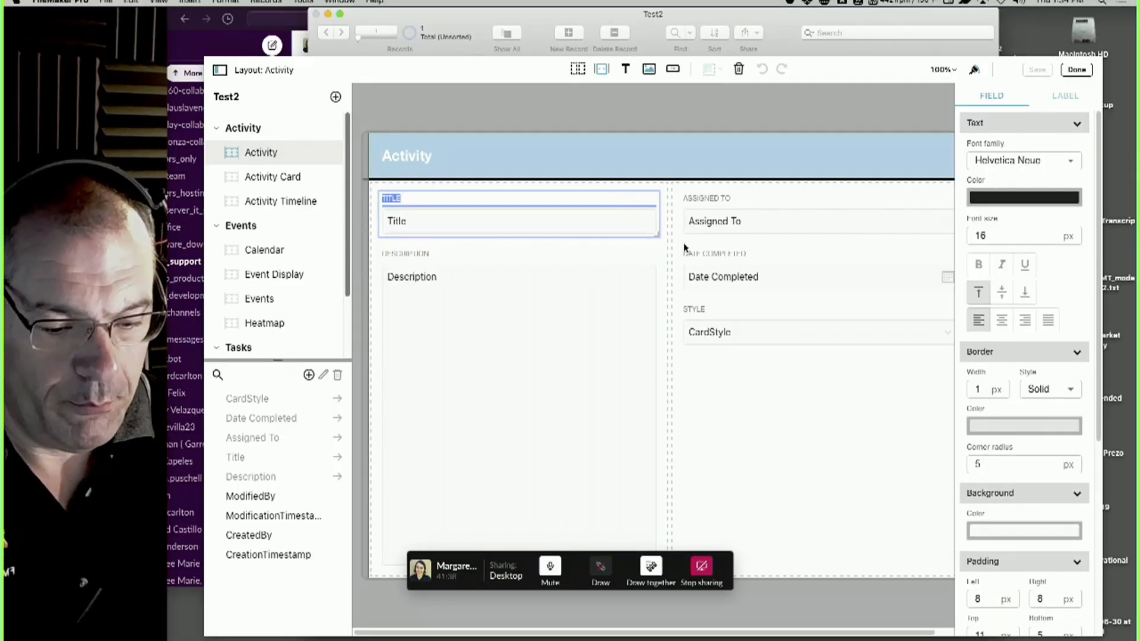
{"action": "type", "text": "BC"}
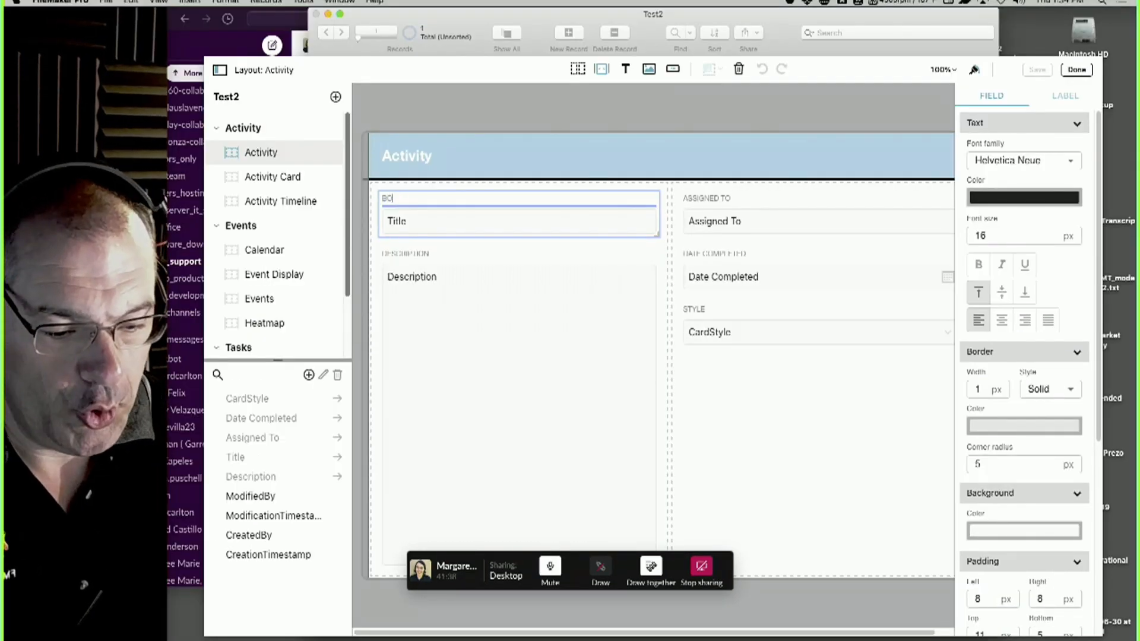
{"action": "type", "text": "OK TI"}
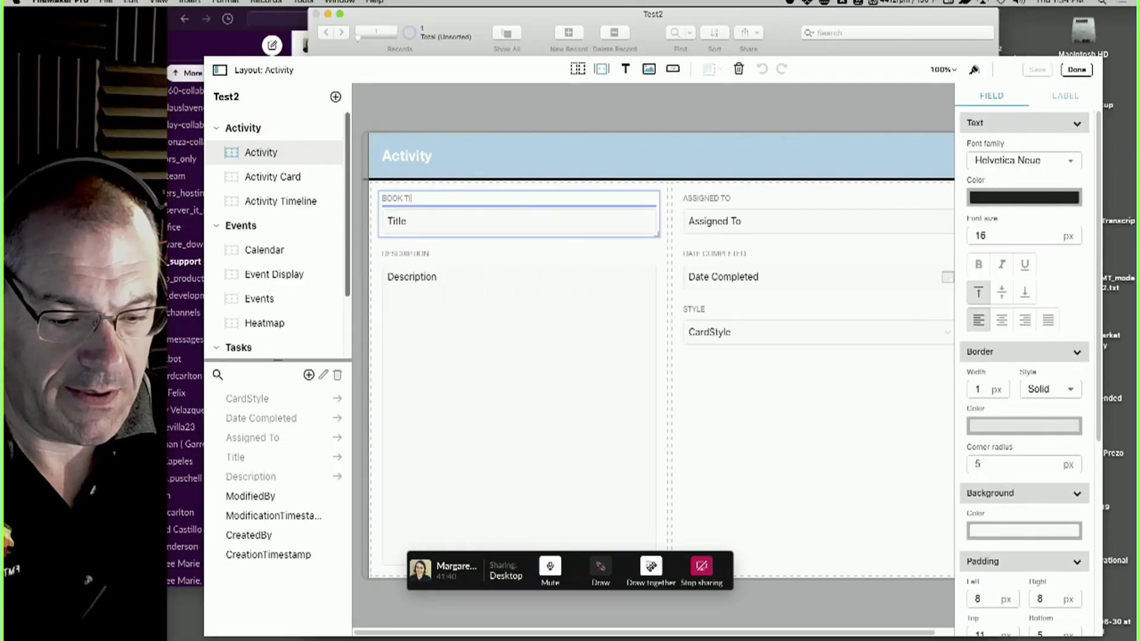
{"action": "type", "text": "LE"}
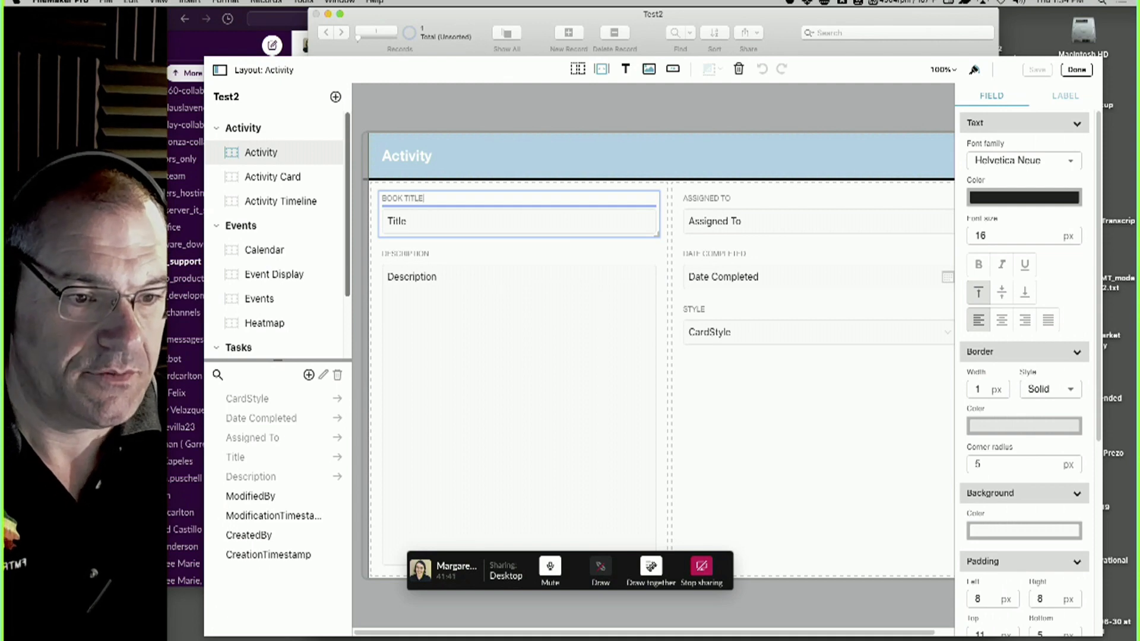
- Change the Description field's label in the Activity layout to BOOK SUMMARY
{"action": "left_click", "coordinate": [659, 263]}
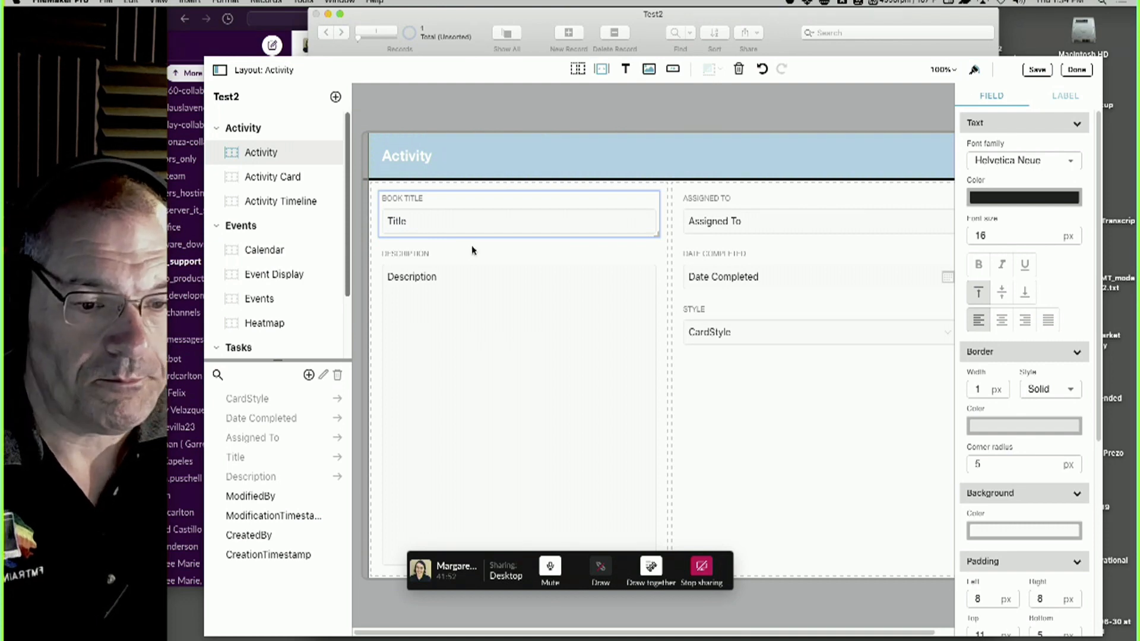
{"action": "left_click", "coordinate": [427, 255]}
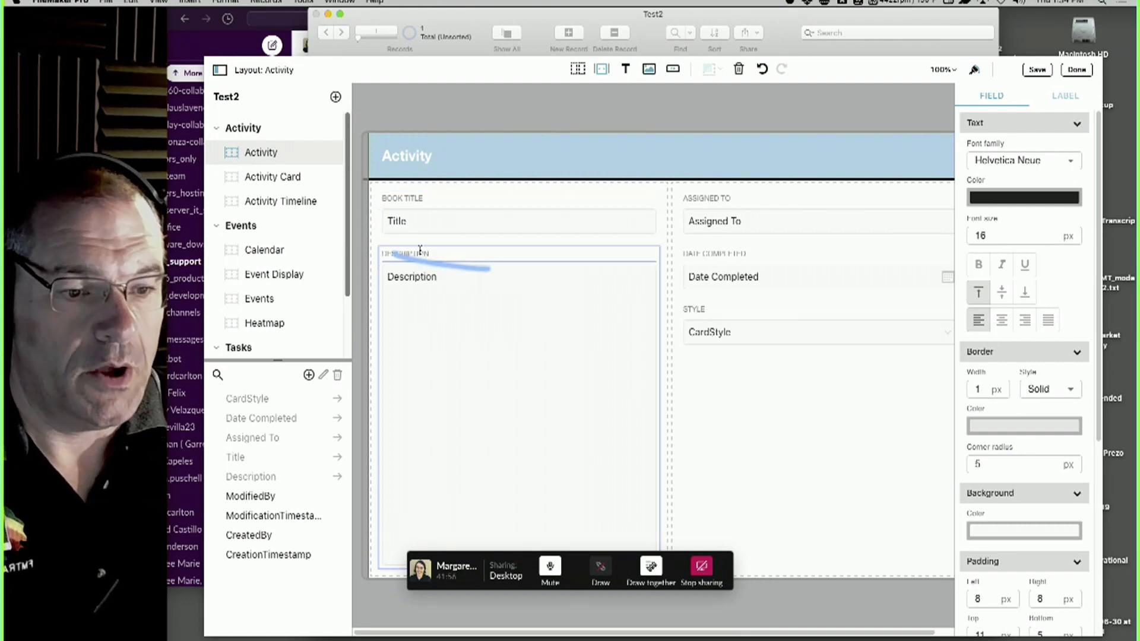
{"action": "double_click", "coordinate": [442, 255]}
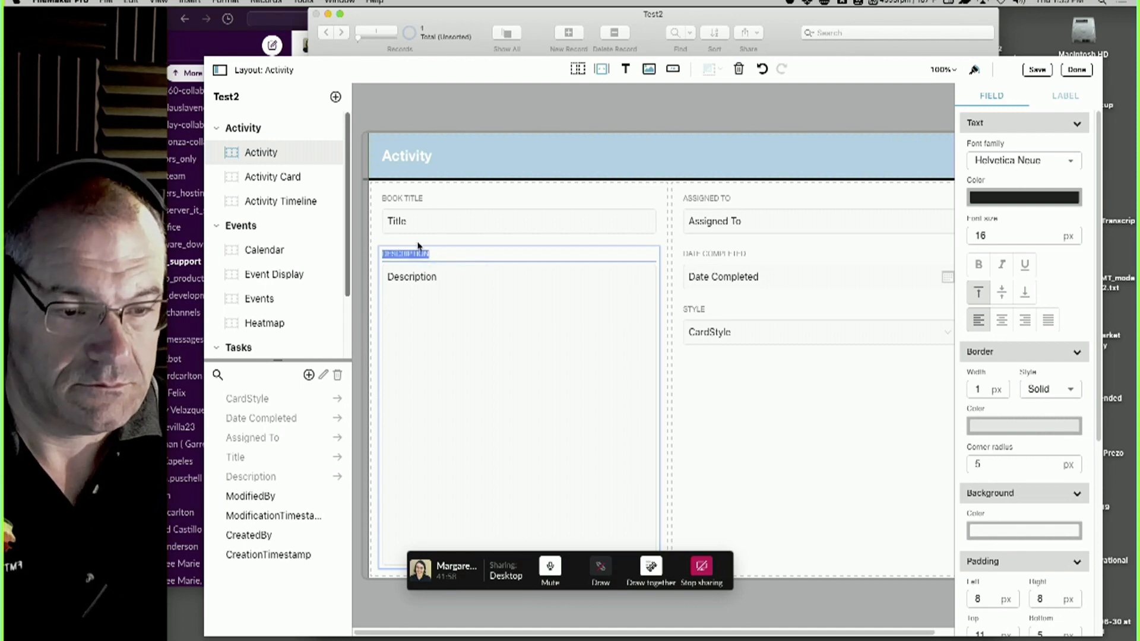
{"action": "type", "text": "BOOK SU"}
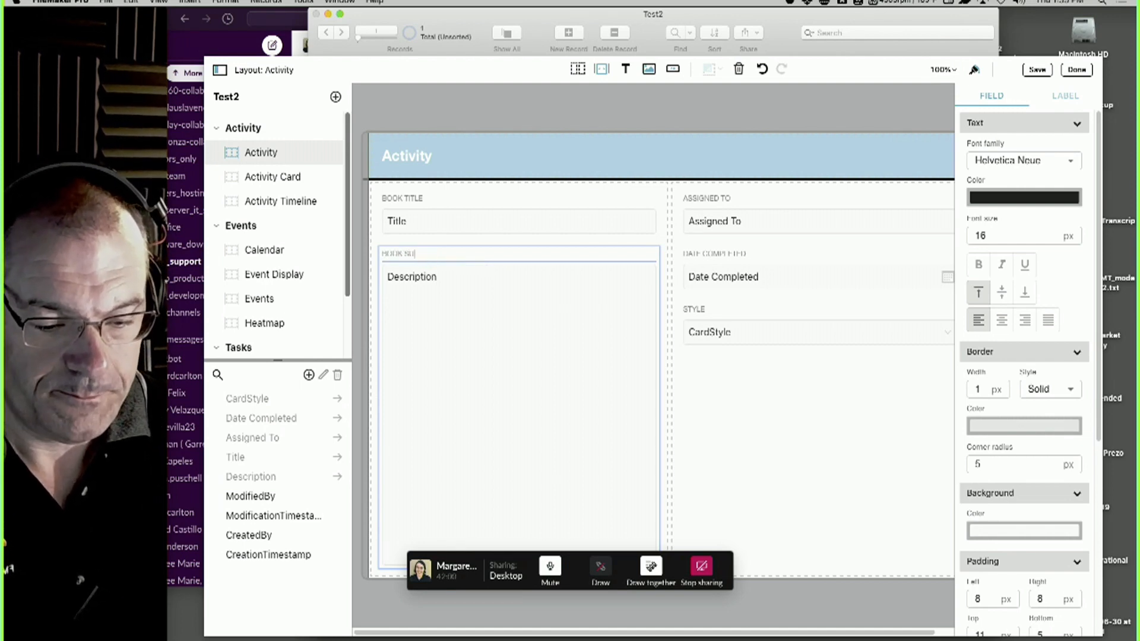
{"action": "type", "text": "MMARY"}
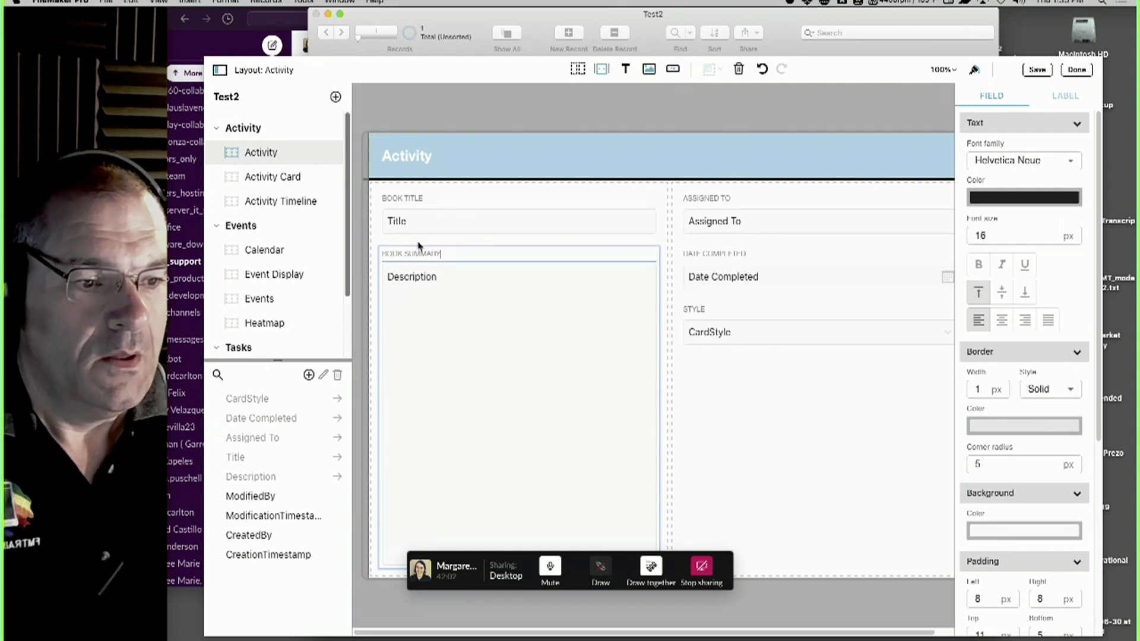
{"action": "left_click", "coordinate": [663, 236]}
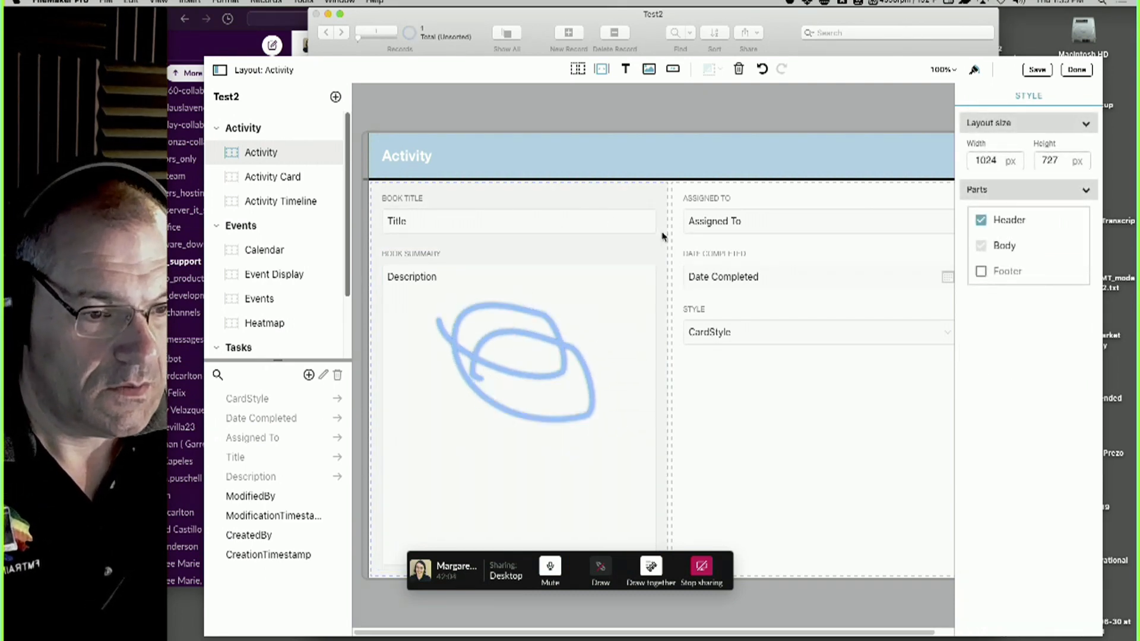
- Move the screen-sharing call bar off the layout and shorten the Description field to end just below the level of the CardStyle field
{"action": "left_click", "coordinate": [667, 555]}
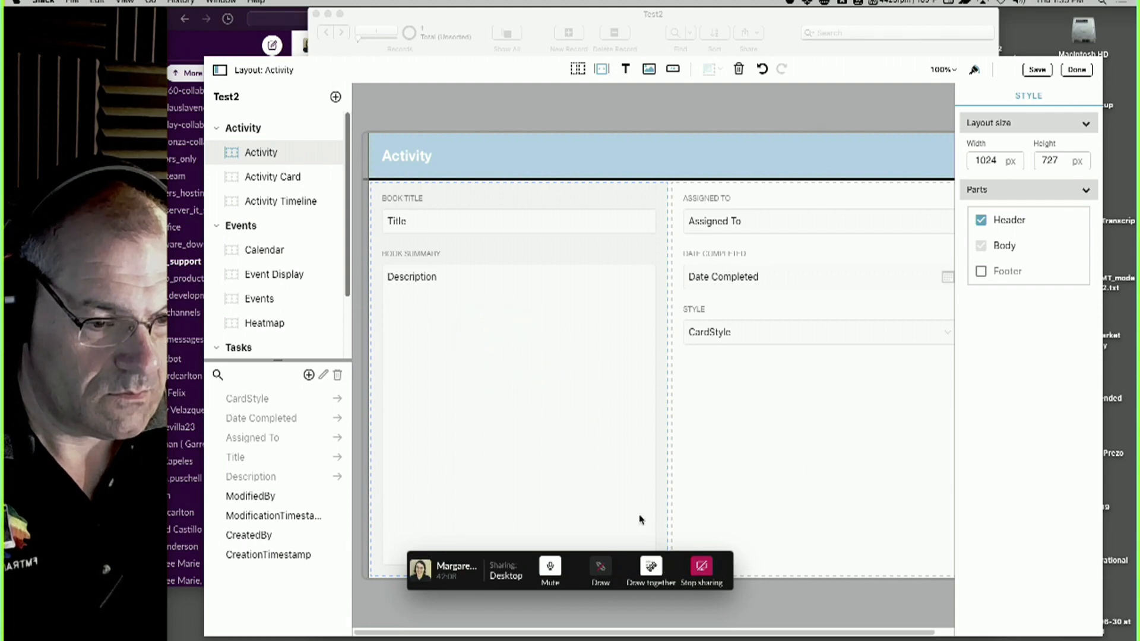
{"action": "left_click_drag", "start_coordinate": [475, 556], "coordinate": [587, 624]}
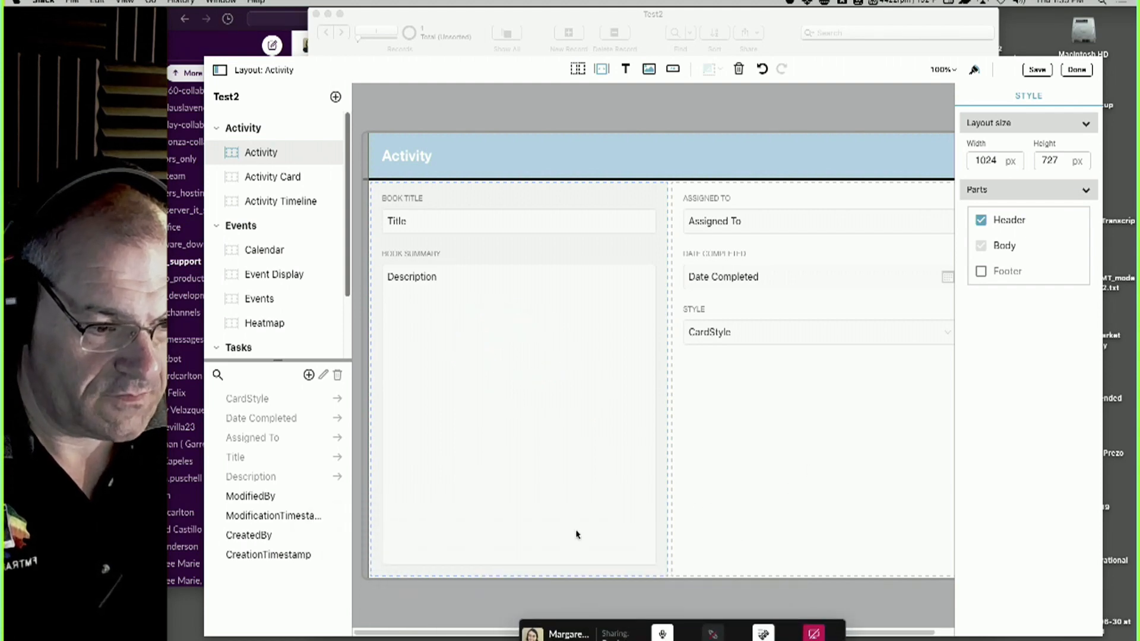
{"action": "left_click", "coordinate": [575, 533]}
{"action": "left_click", "coordinate": [620, 543]}
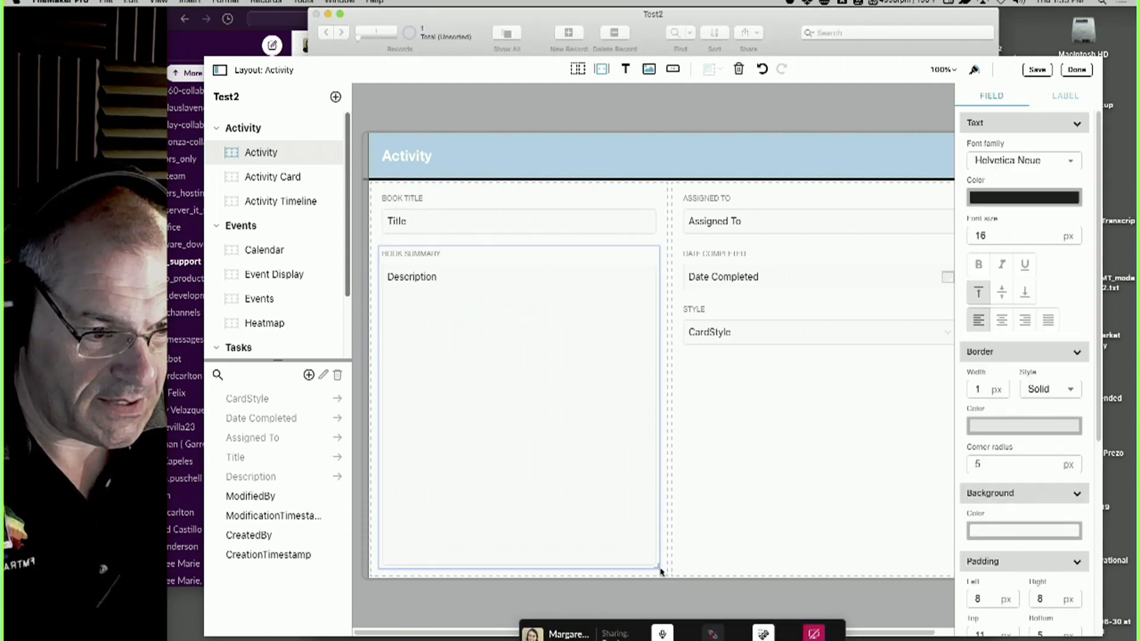
{"action": "left_click_drag", "start_coordinate": [656, 566], "coordinate": [674, 374]}
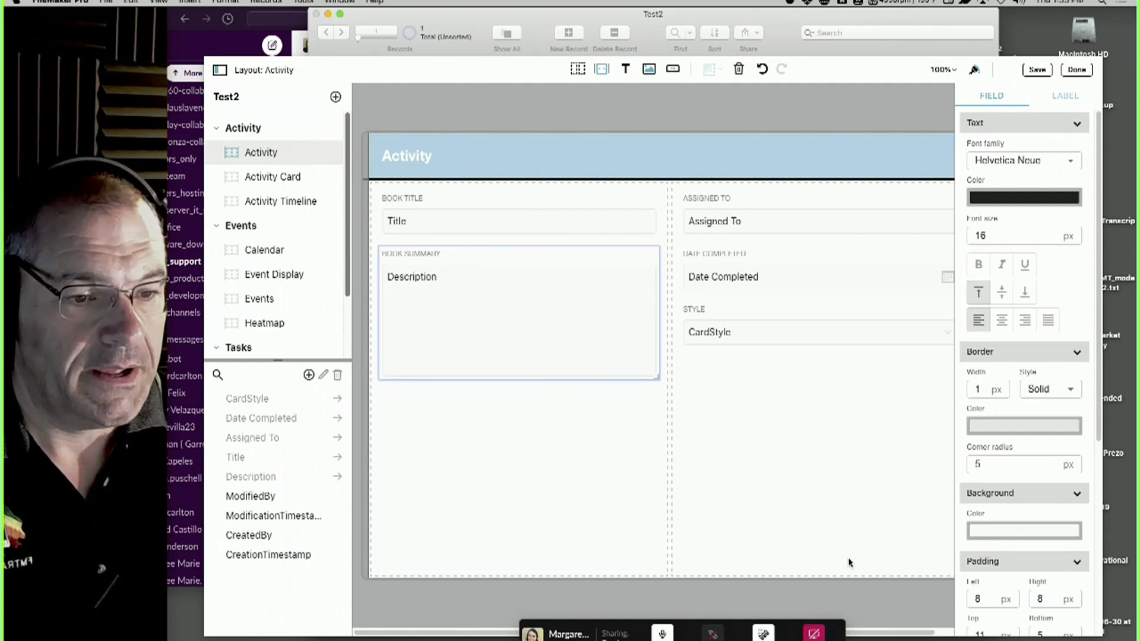
{"action": "left_click_drag", "start_coordinate": [562, 380], "coordinate": [434, 486]}
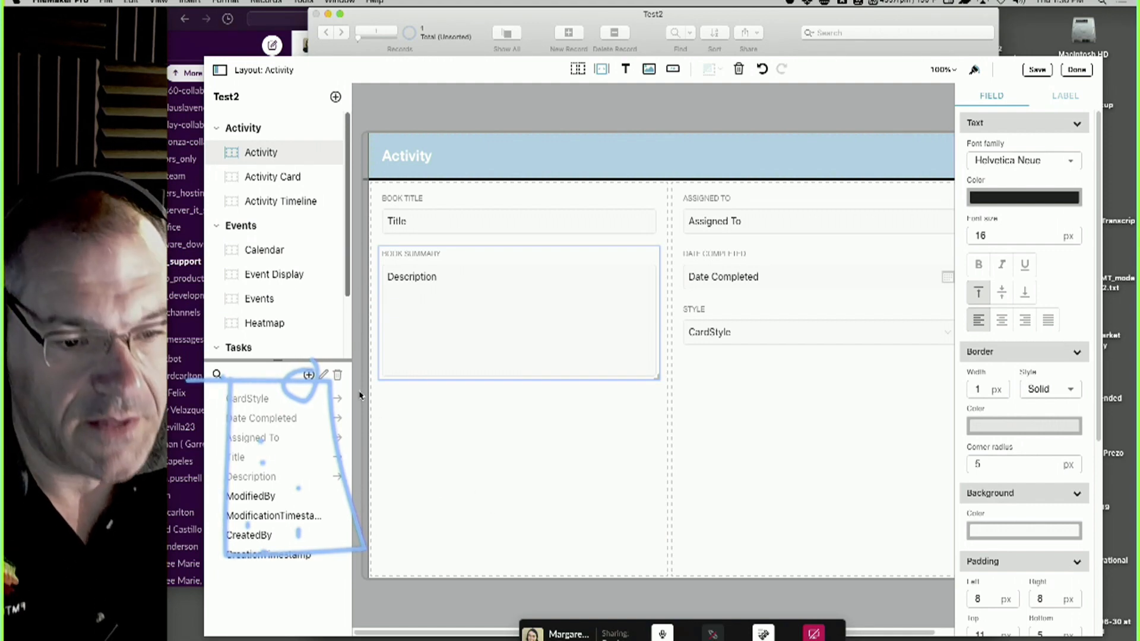
- Create a text field named Book Author, add it to the layout and place it between the Title and Description fields
{"action": "left_click", "coordinate": [309, 375]}
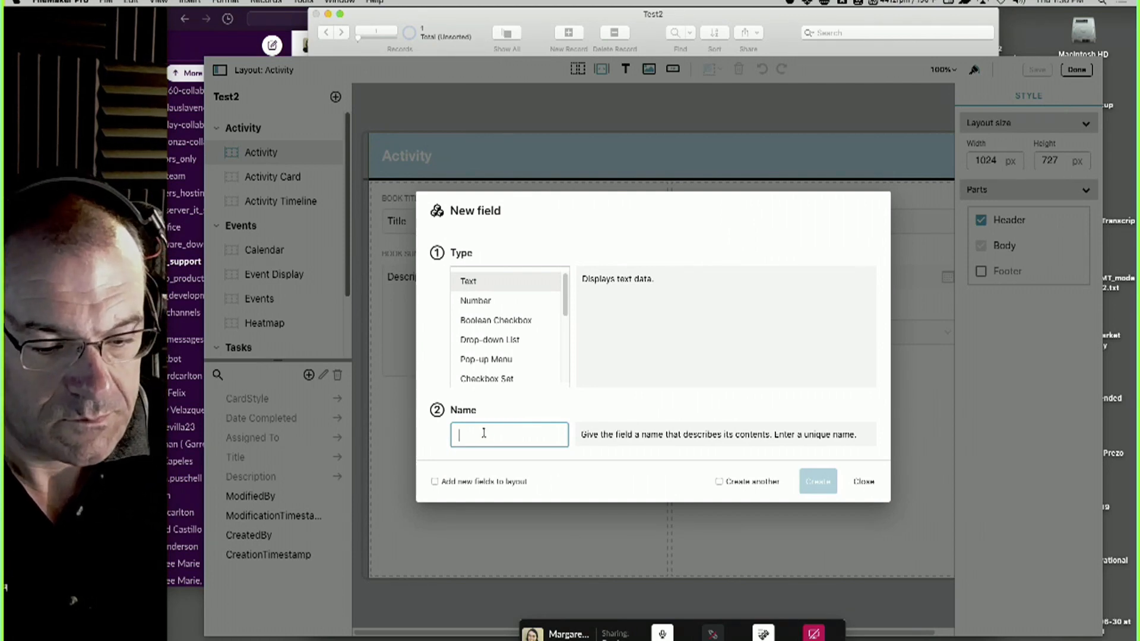
{"action": "type", "text": "B"}
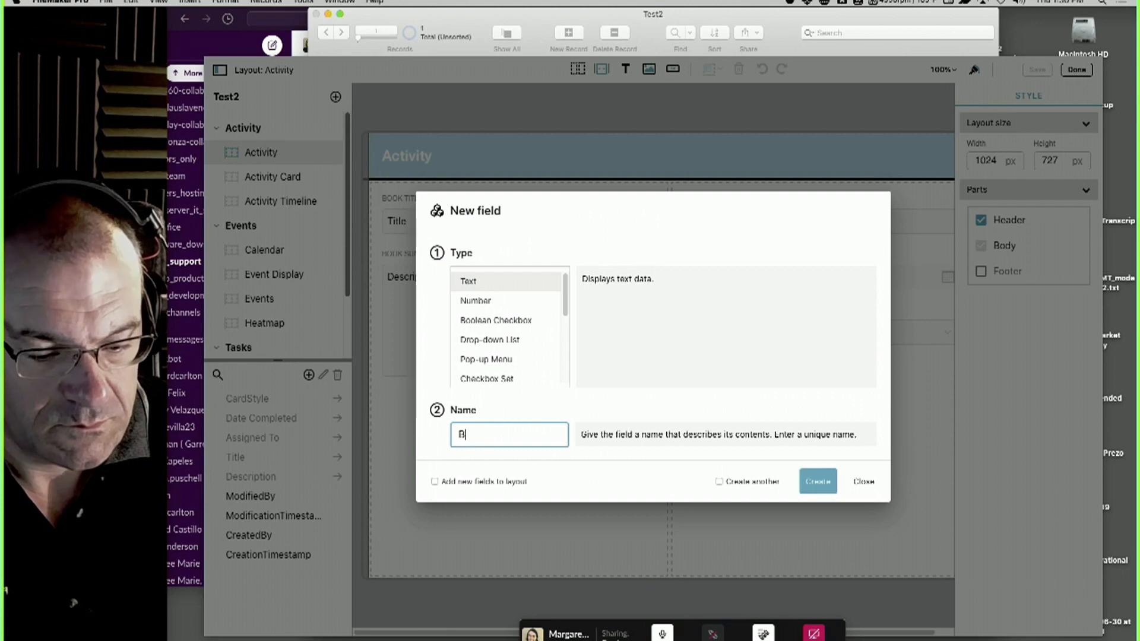
{"action": "type", "text": "ook Author"}
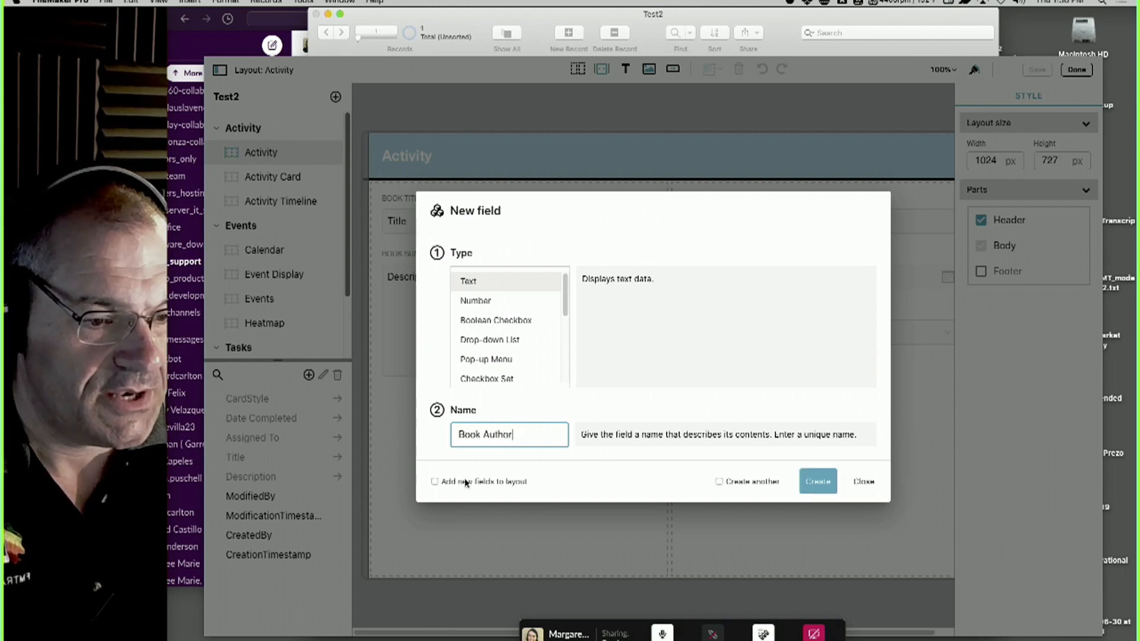
{"action": "left_click", "coordinate": [510, 482]}
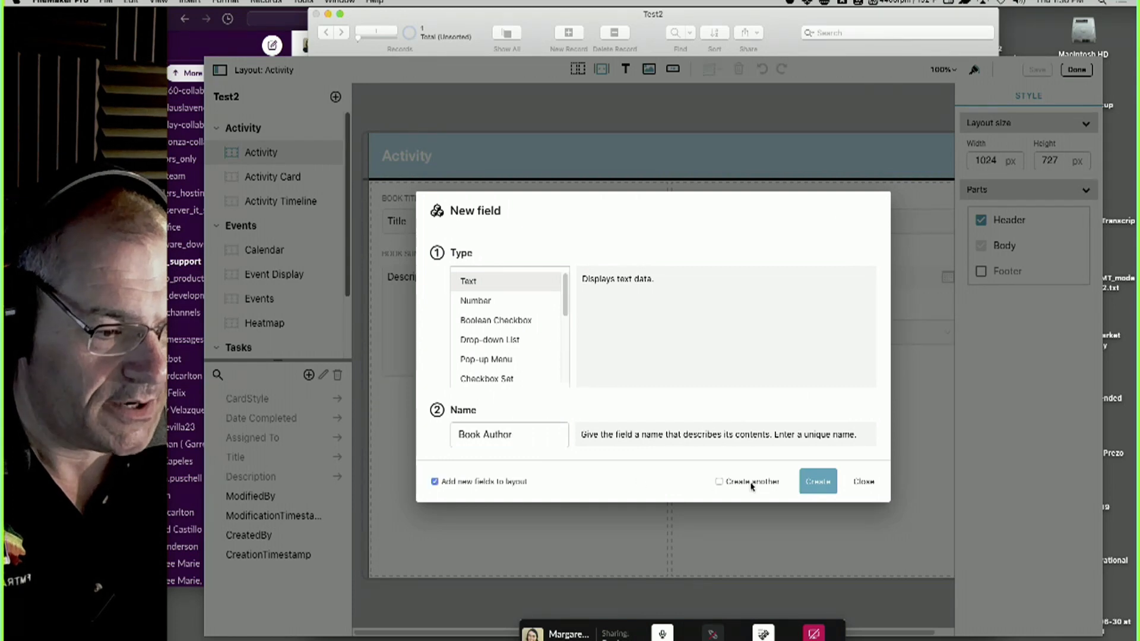
{"action": "left_click", "coordinate": [824, 482]}
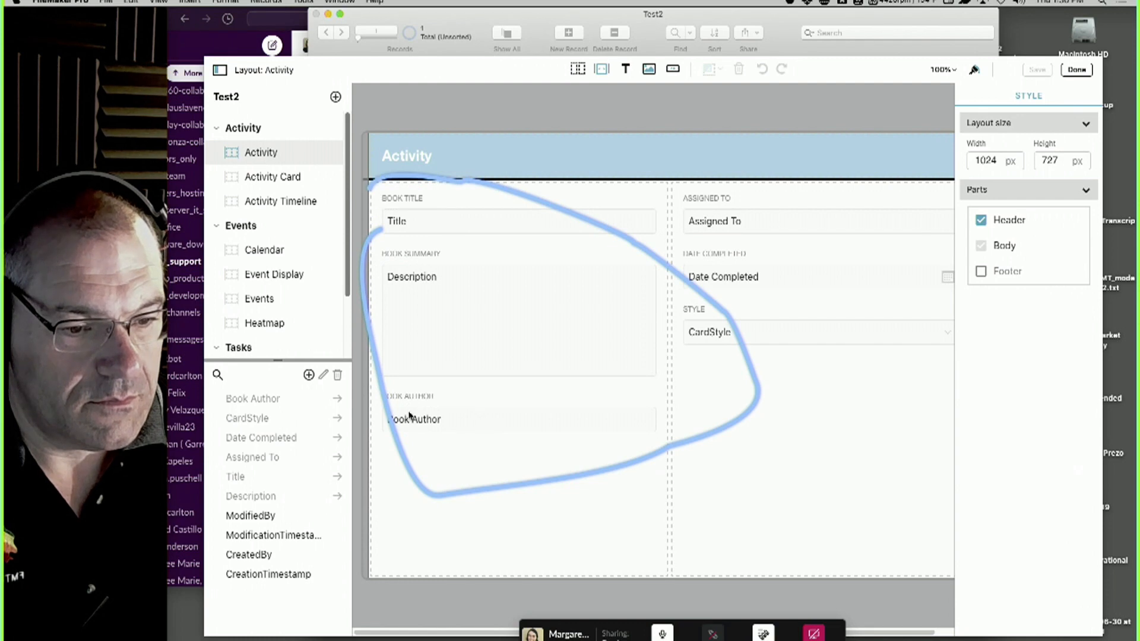
{"action": "left_click_drag", "start_coordinate": [453, 415], "coordinate": [454, 315]}
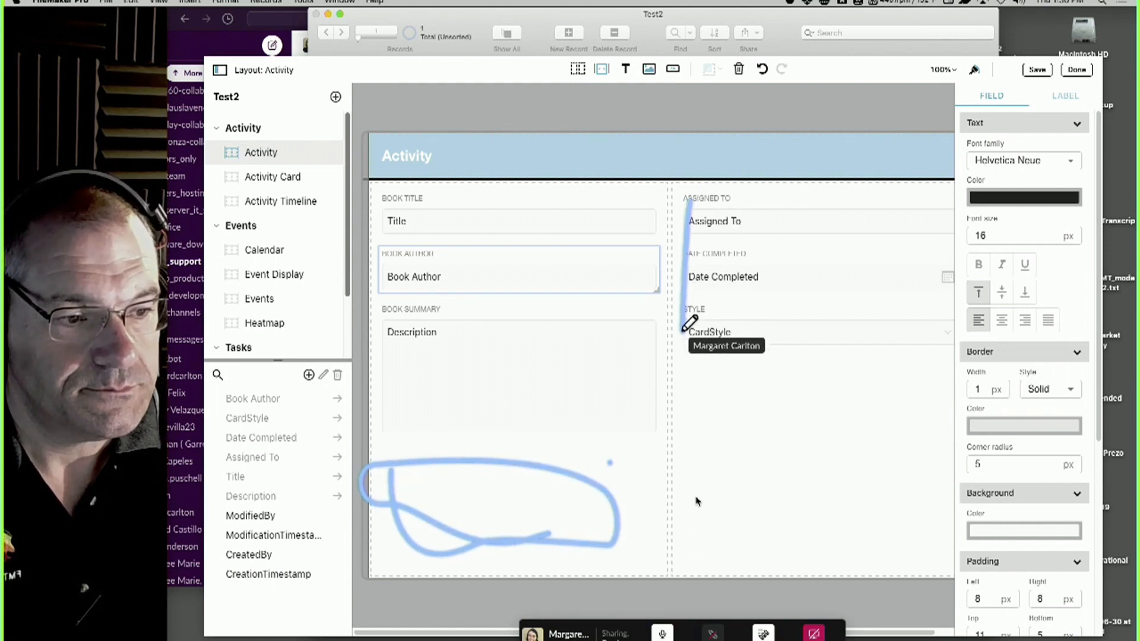
- Delete the Assigned To, Date Completed and CardStyle fields from the Activity layout
{"action": "left_click", "coordinate": [754, 230]}
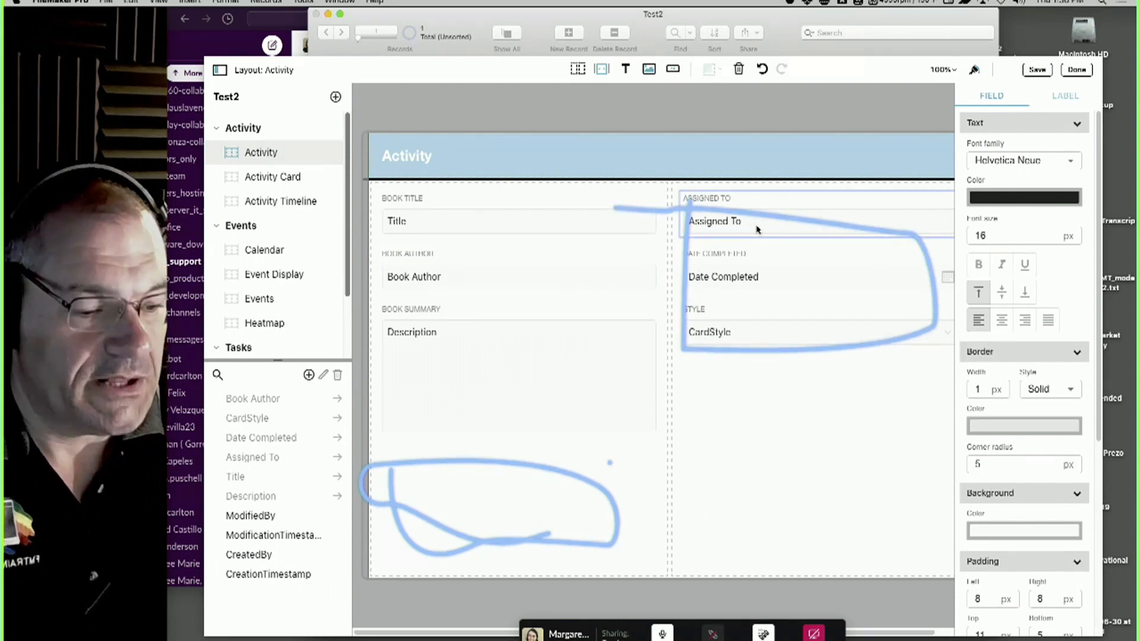
{"action": "key", "text": "BackSpace"}
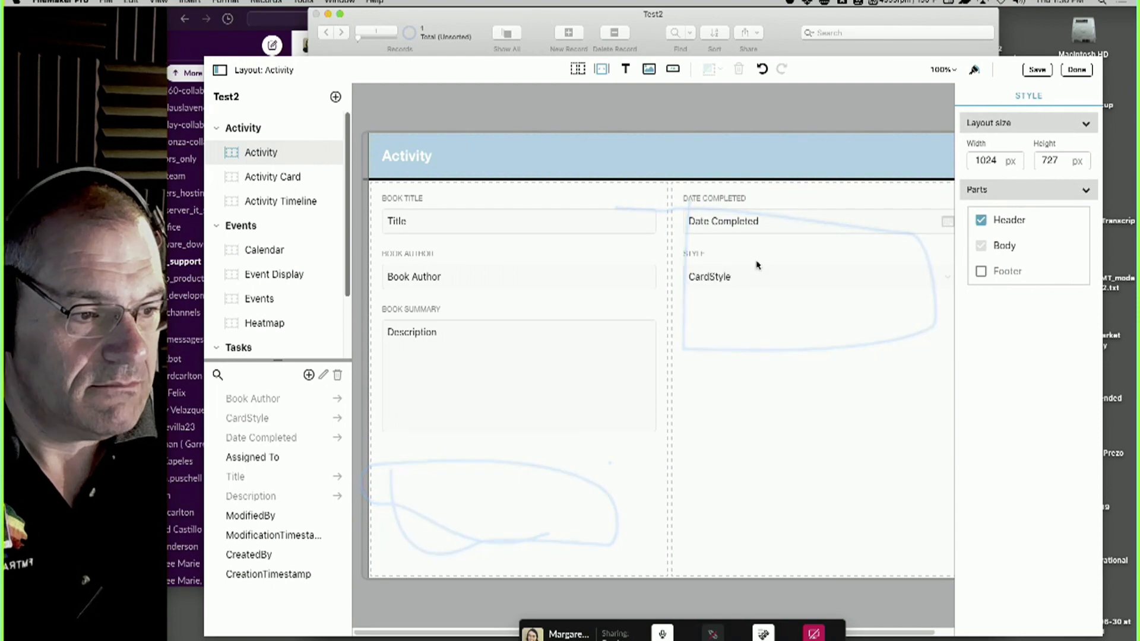
{"action": "left_click", "coordinate": [749, 226]}
{"action": "key", "text": "BackSpace"}
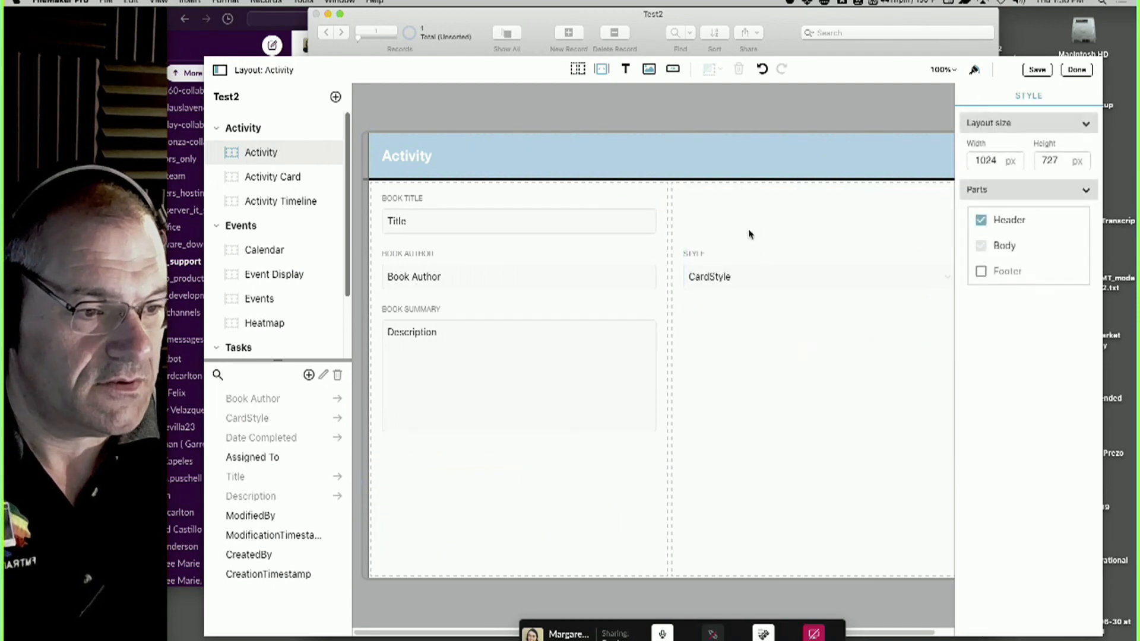
{"action": "left_click", "coordinate": [728, 224]}
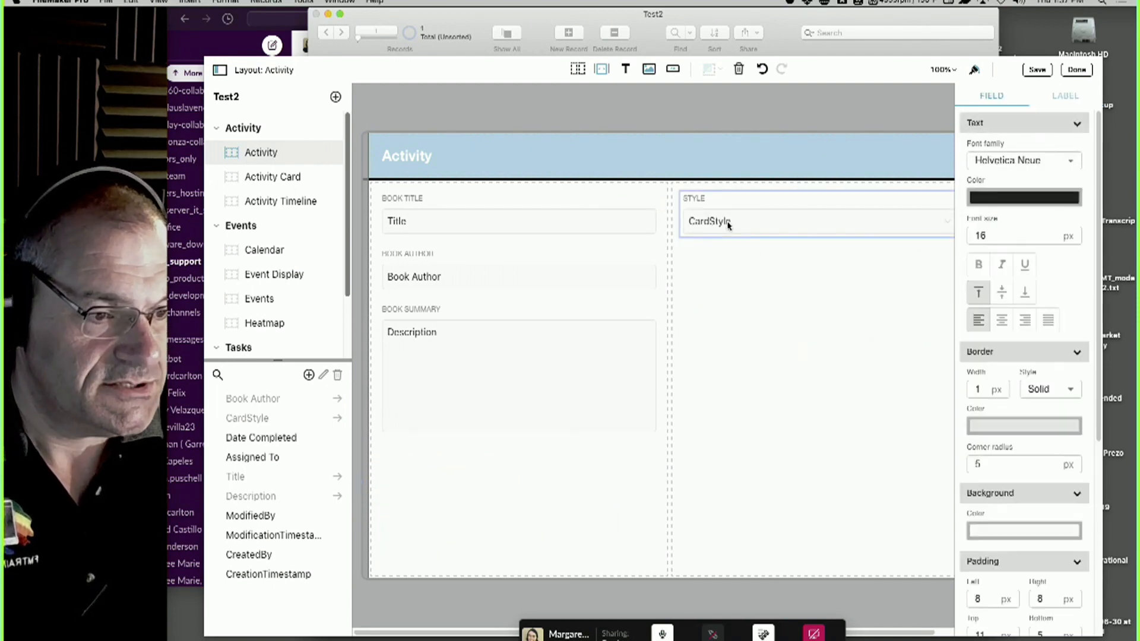
{"action": "key", "text": "BackSpace"}
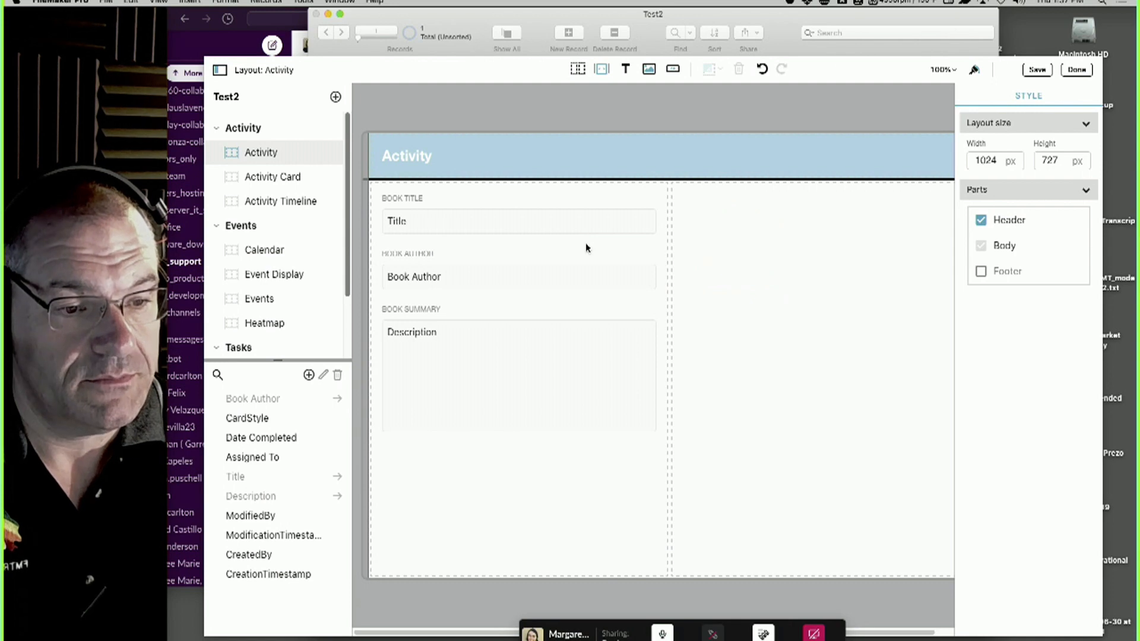
- Create a text field named Book Genre without adding it to the layout
{"action": "left_click", "coordinate": [308, 375]}
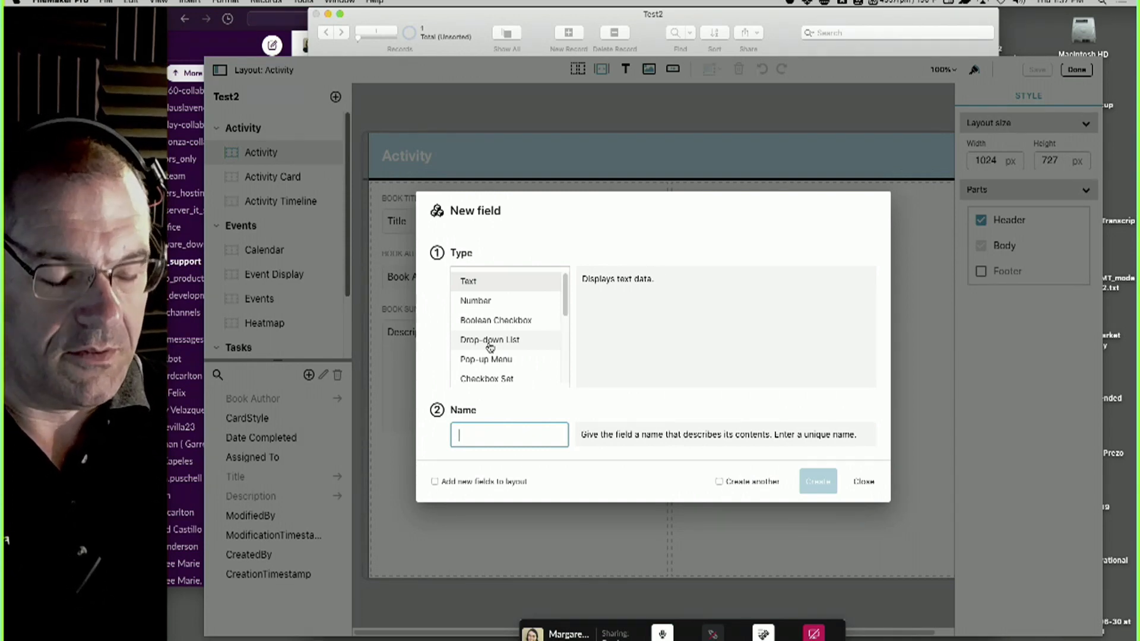
{"action": "type", "text": "Book"}
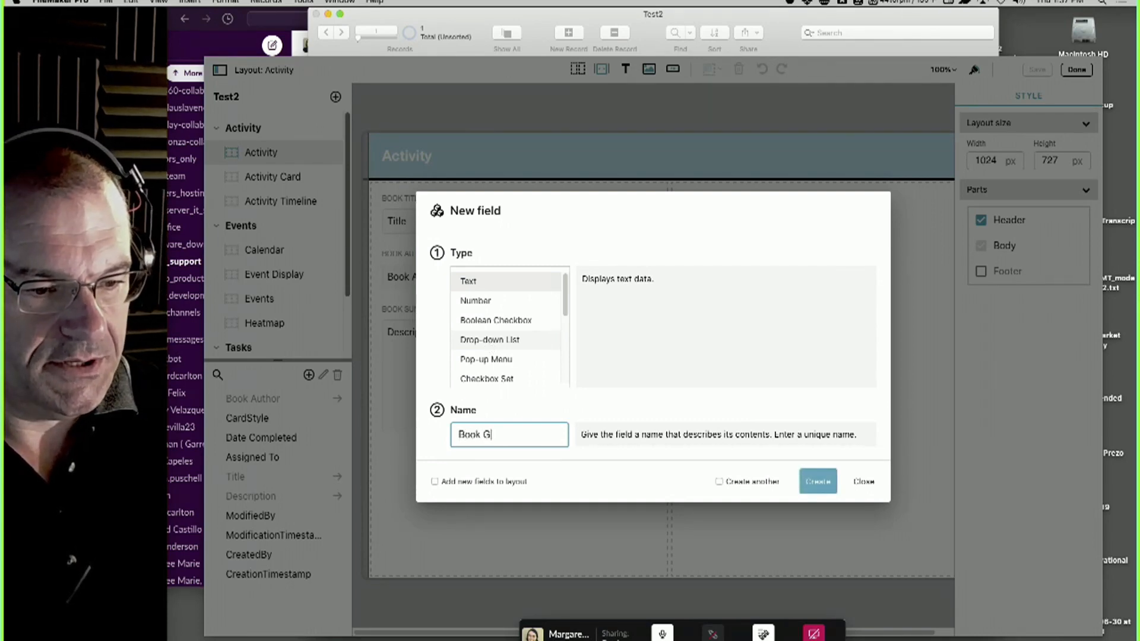
{"action": "type", "text": "Genre"}
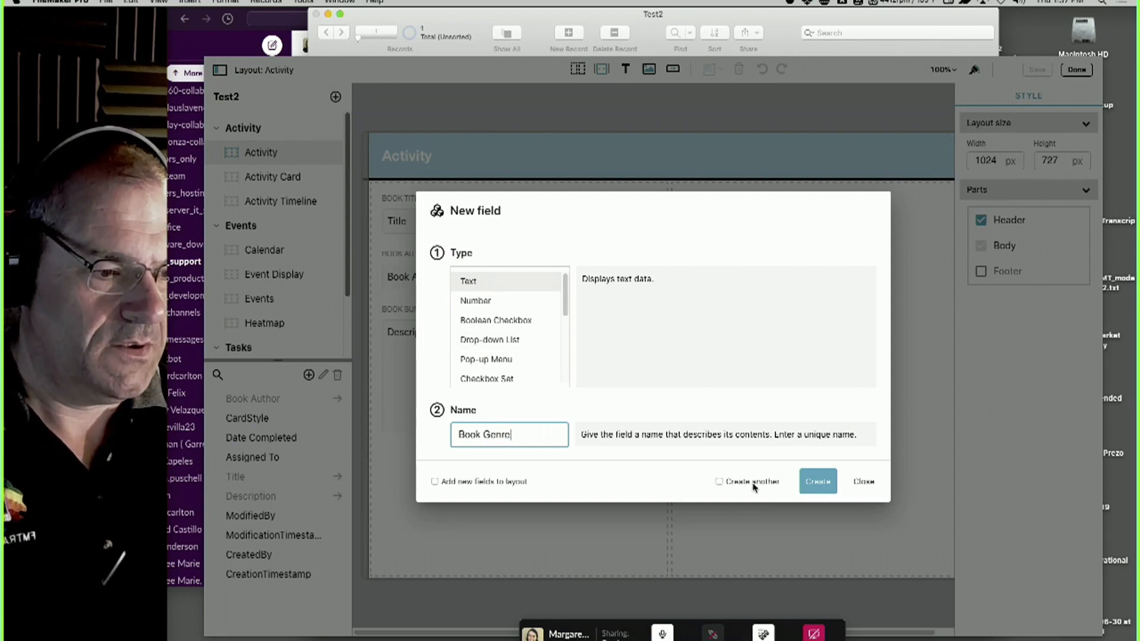
{"action": "left_click", "coordinate": [818, 481]}
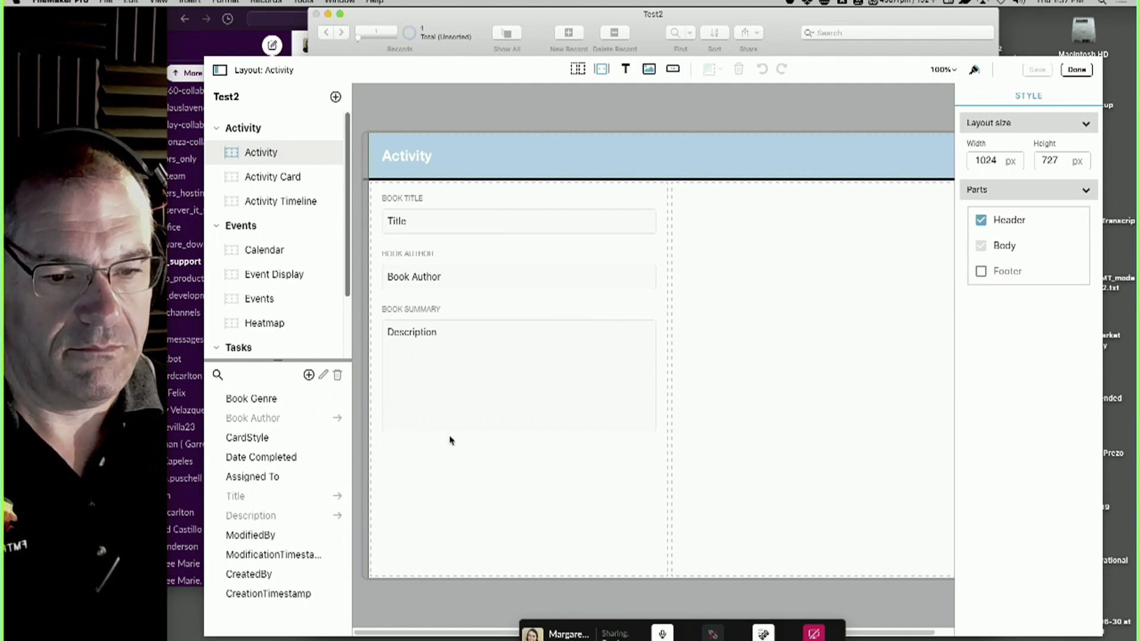
{"action": "double_click", "coordinate": [270, 406]}
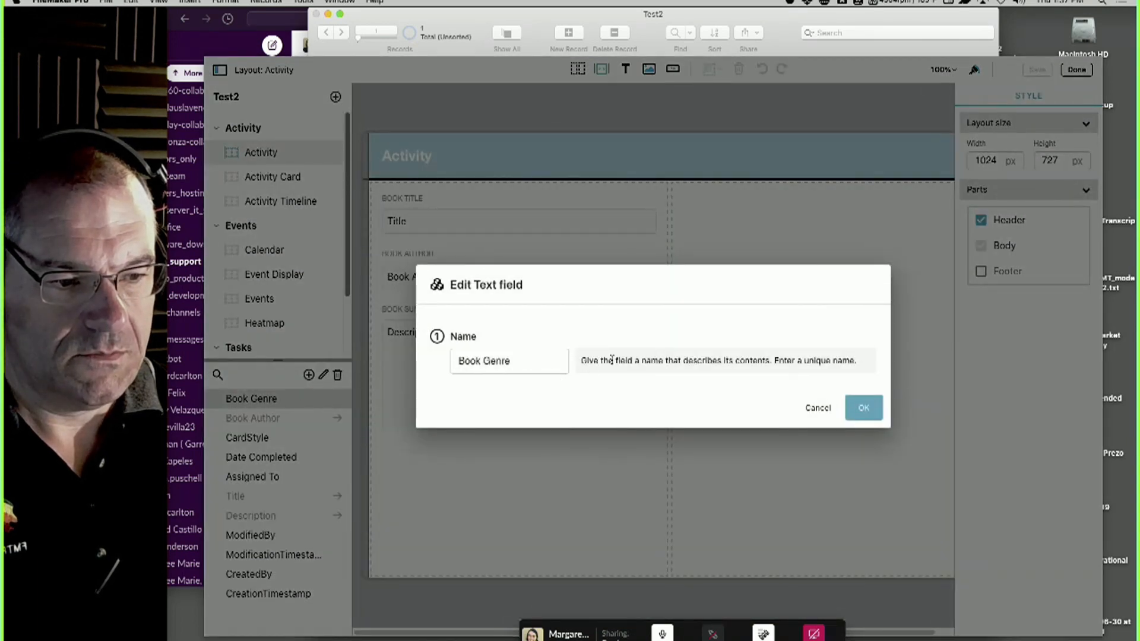
{"action": "left_click", "coordinate": [818, 407]}
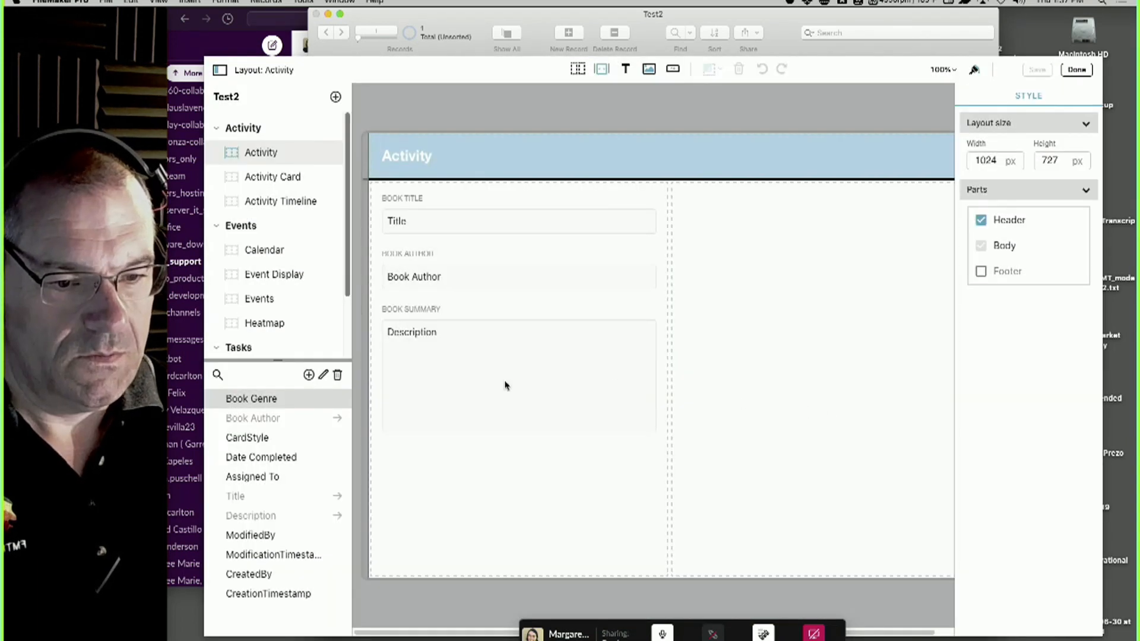
{"action": "left_click", "coordinate": [324, 376]}
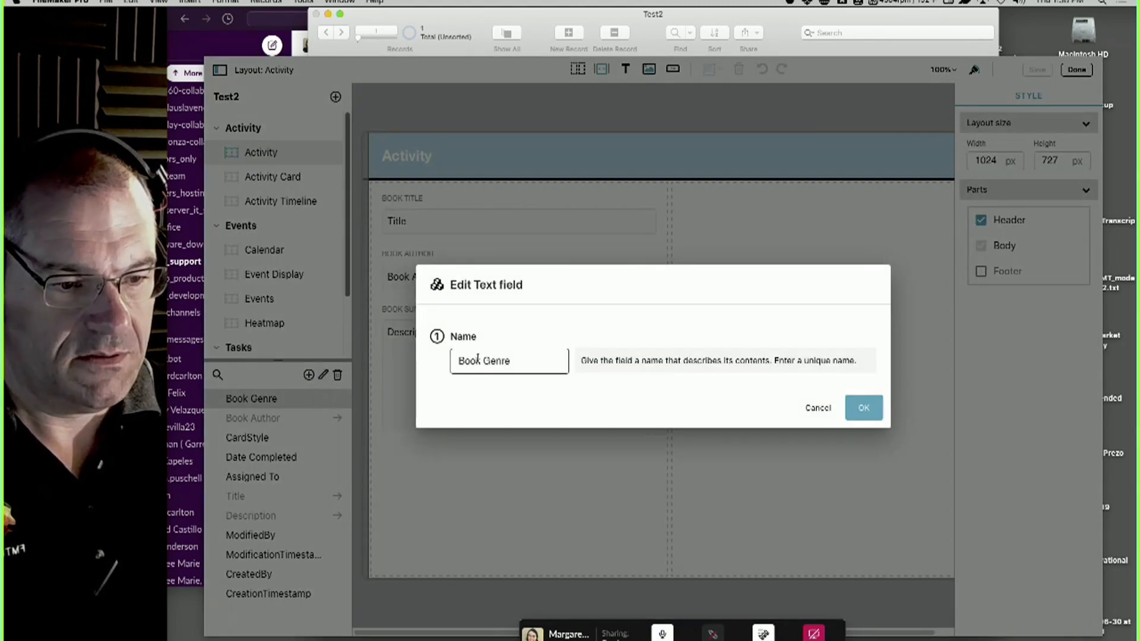
{"action": "left_click", "coordinate": [816, 408]}
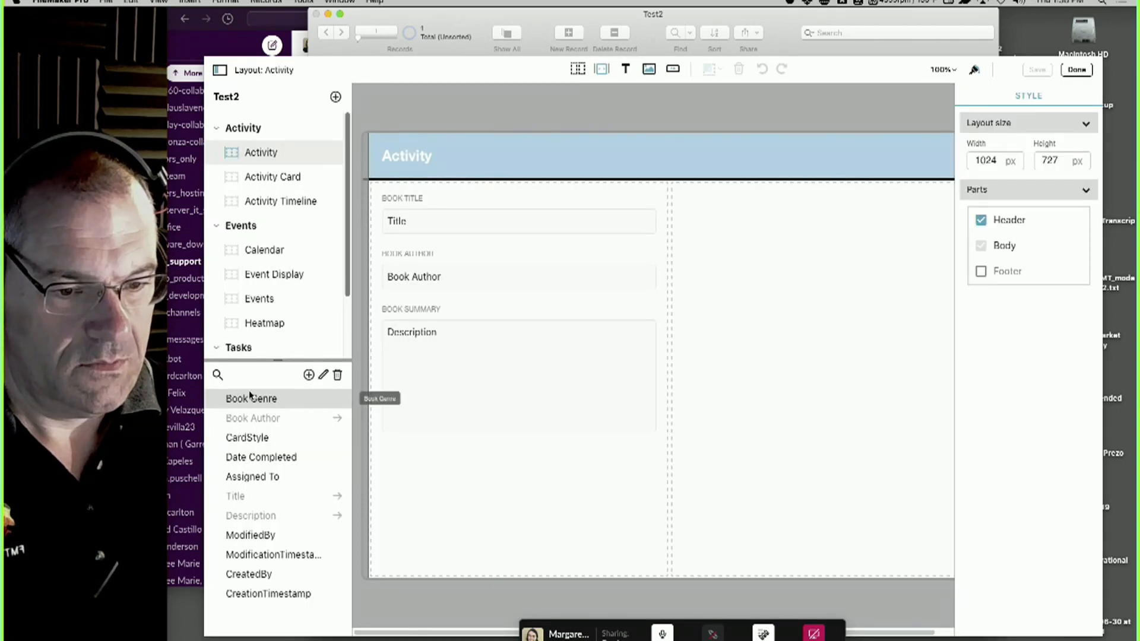
- Place the Book Genre field at the top of the Activity layout's empty second column
{"action": "left_click_drag", "start_coordinate": [287, 398], "coordinate": [760, 221]}
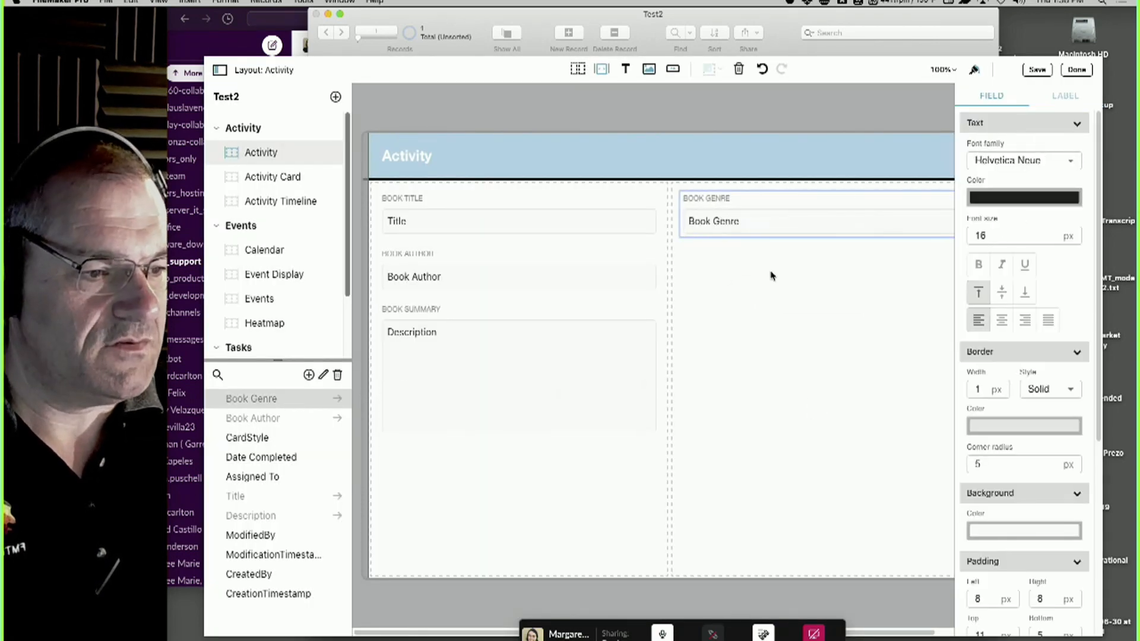
{"action": "left_click", "coordinate": [774, 277]}
- Examine the Book Genre field's text, border, padding, size and data settings
{"action": "left_click", "coordinate": [747, 229]}
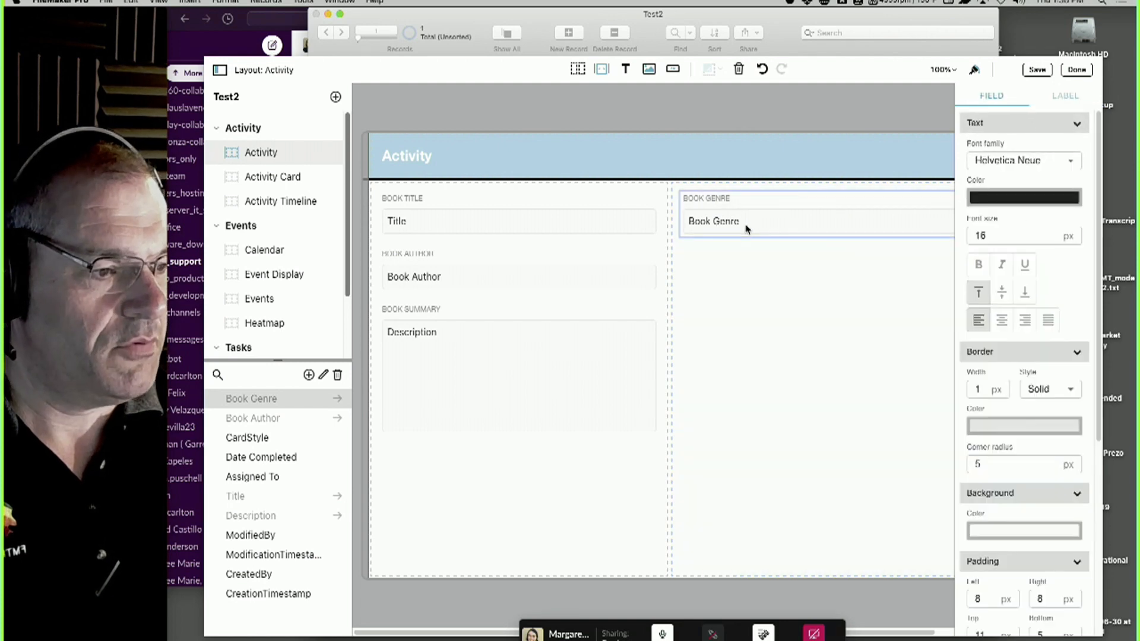
{"action": "left_click", "coordinate": [1078, 124]}
{"action": "left_click", "coordinate": [1080, 125]}
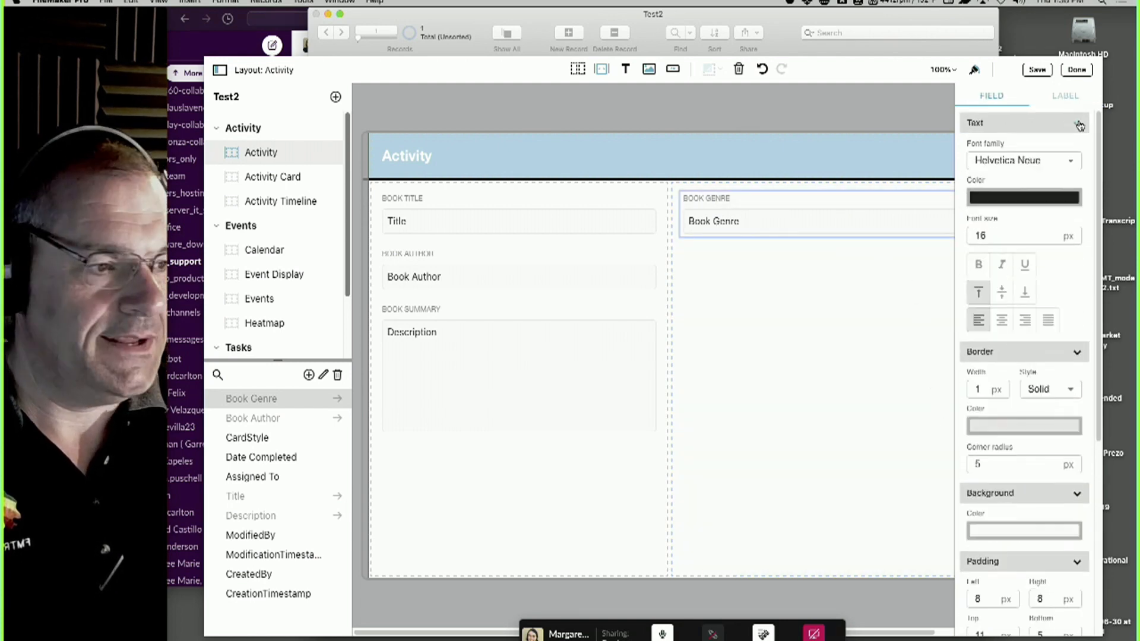
{"action": "scroll", "coordinate": [1024, 416], "scroll_direction": "down", "scroll_amount": 10}
{"action": "left_click", "coordinate": [1077, 590]}
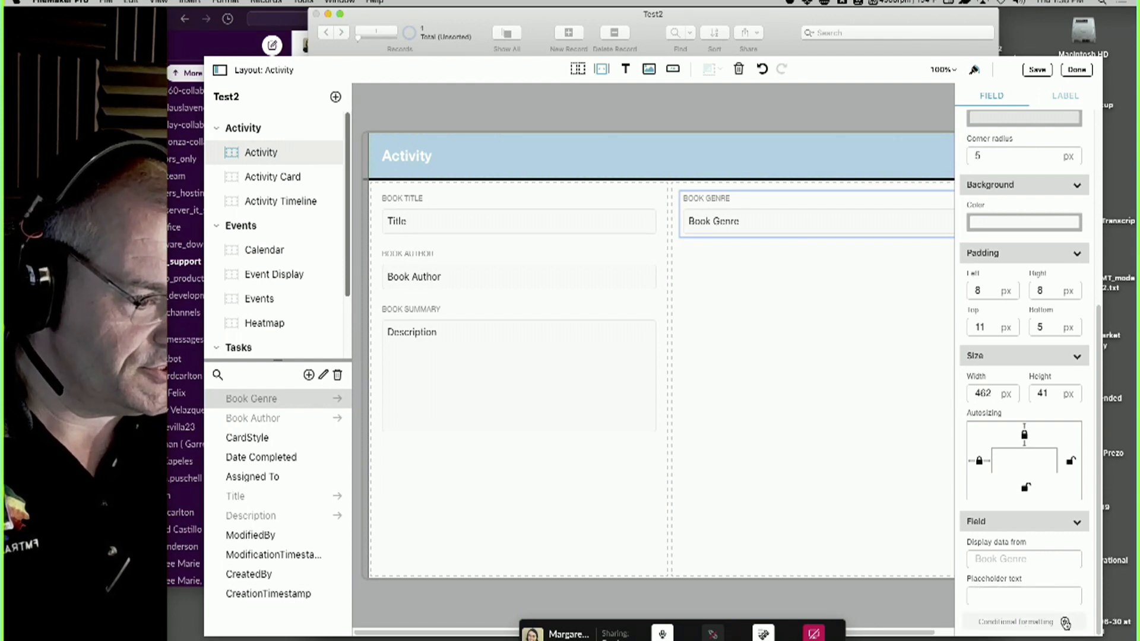
{"action": "scroll", "coordinate": [1033, 612], "scroll_direction": "up", "scroll_amount": 10}
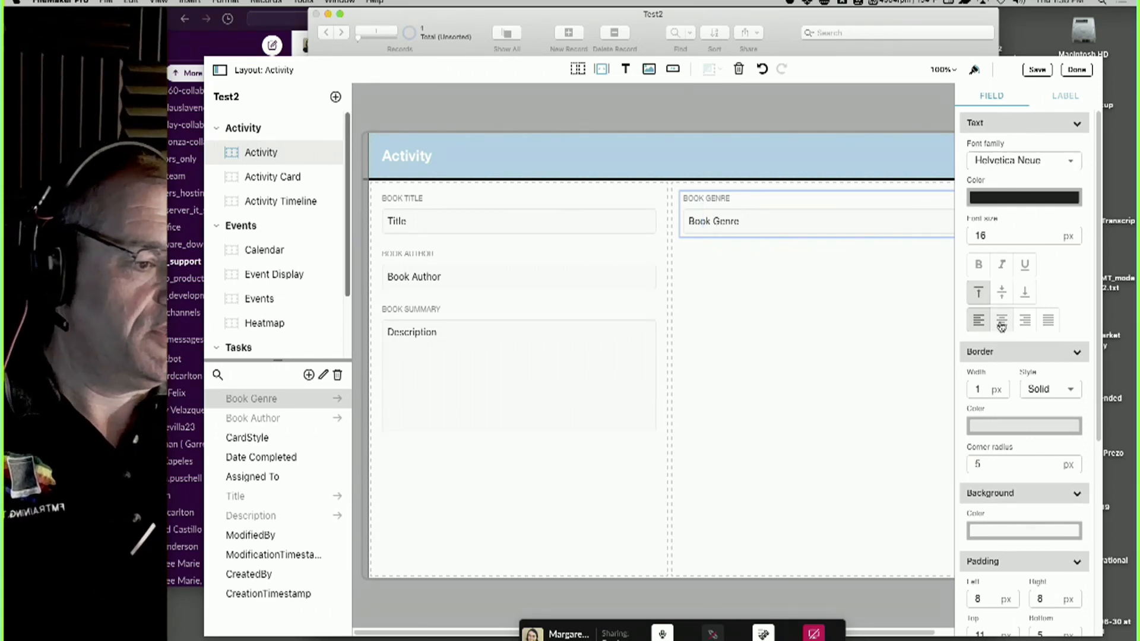
- Permanently delete the Book Genre text field from the file
{"action": "scroll", "coordinate": [1023, 364], "scroll_direction": "down", "scroll_amount": 5}
{"action": "scroll", "coordinate": [1045, 592], "scroll_direction": "down", "scroll_amount": 1}
{"action": "left_click", "coordinate": [1044, 595]}
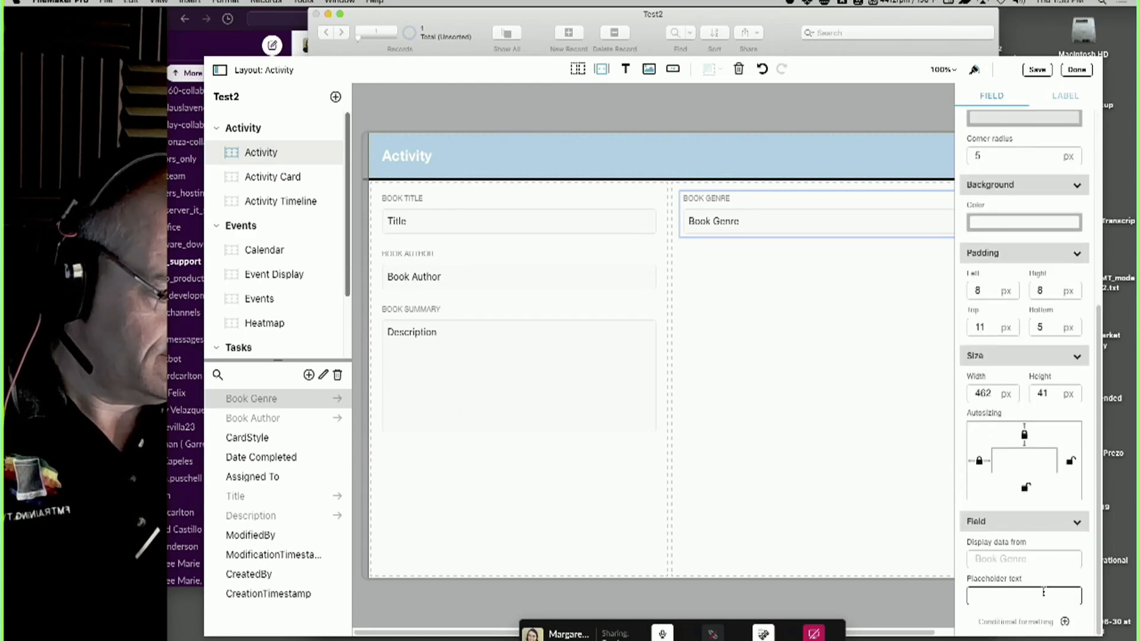
{"action": "scroll", "coordinate": [1035, 491], "scroll_direction": "up", "scroll_amount": 6}
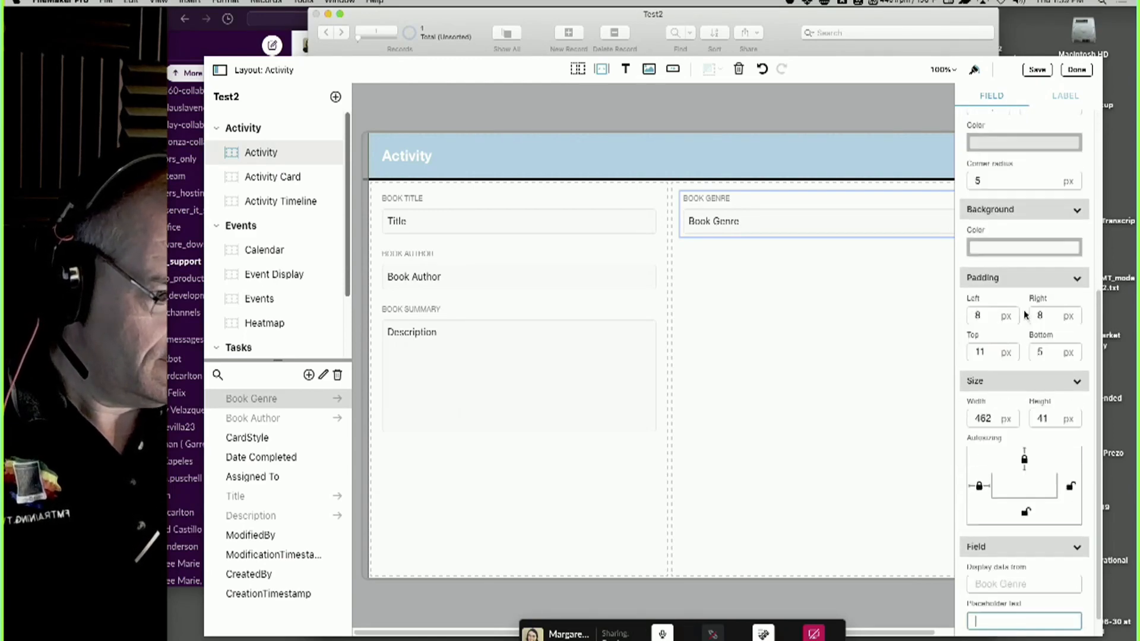
{"action": "left_click", "coordinate": [337, 375]}
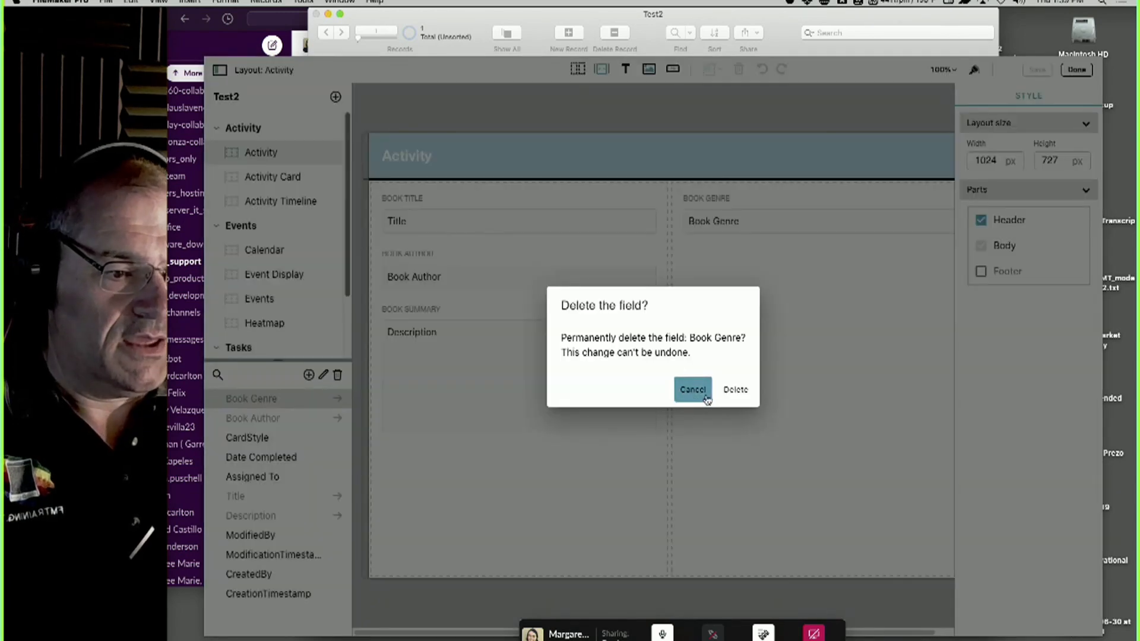
{"action": "left_click", "coordinate": [736, 390]}
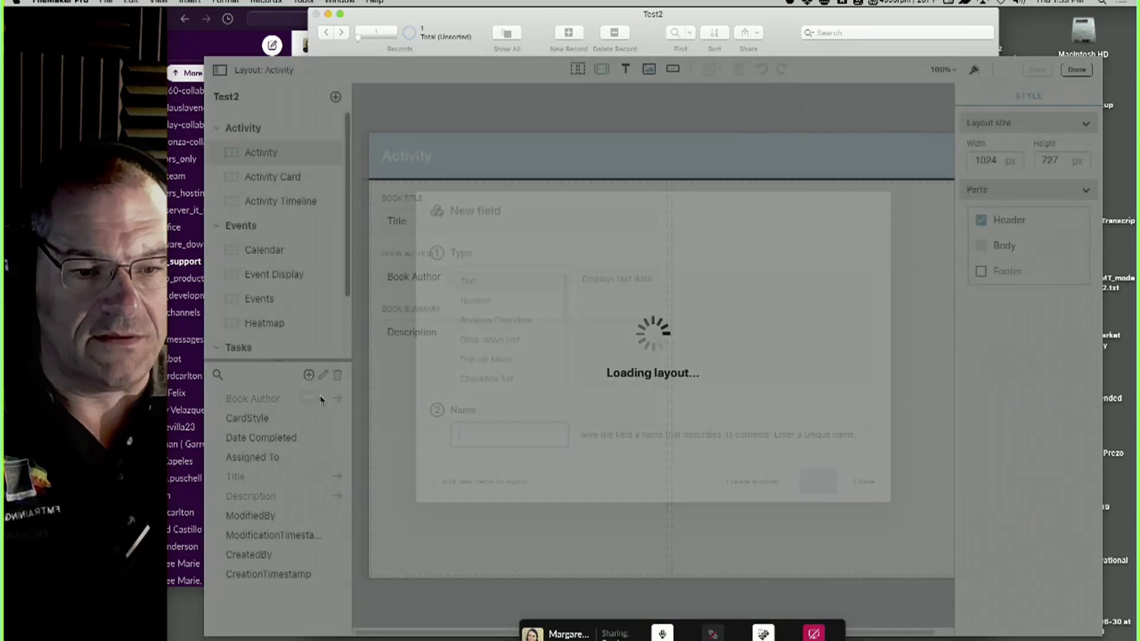
- Start a new field of type Drop-down List named Book Genre
{"action": "left_click", "coordinate": [309, 375]}
{"action": "left_click", "coordinate": [488, 343]}
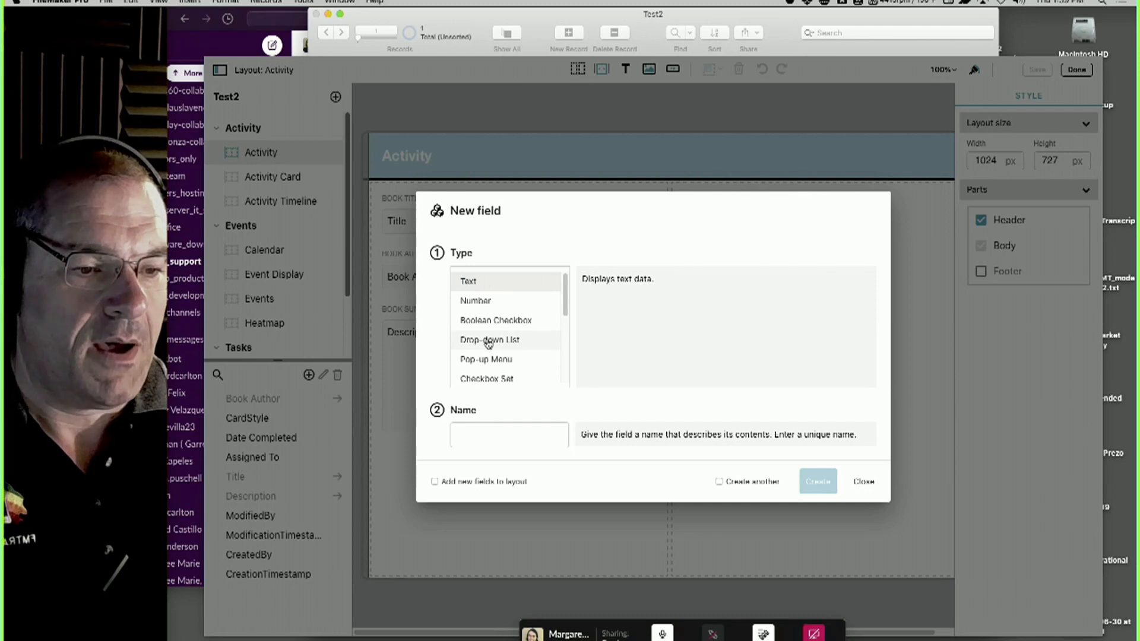
{"action": "left_click", "coordinate": [480, 358]}
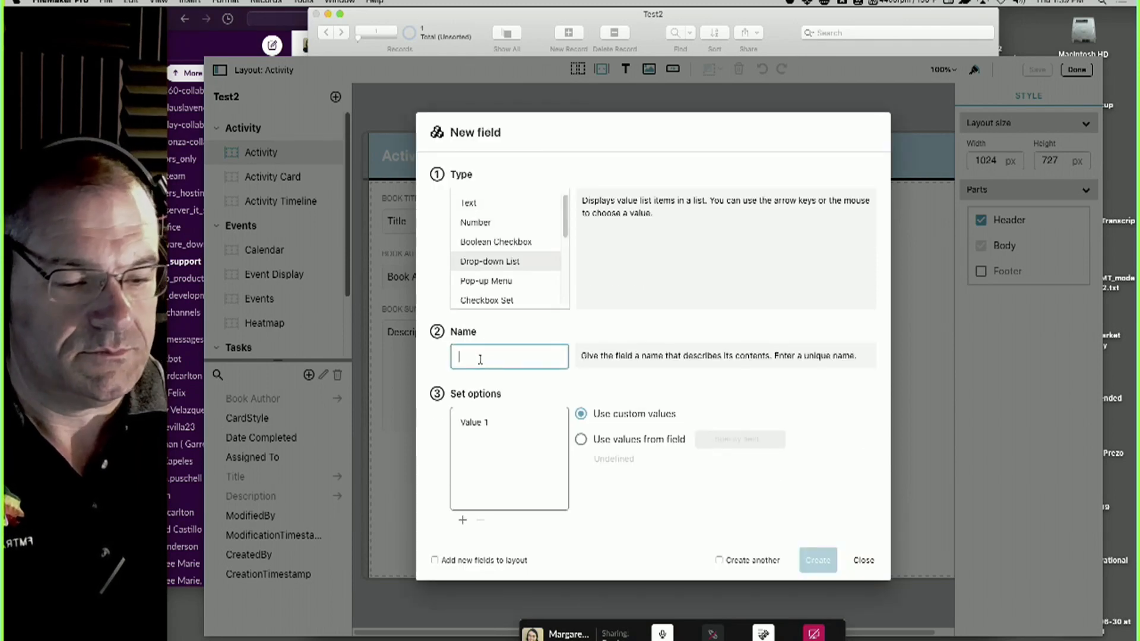
{"action": "type", "text": "Book Genre"}
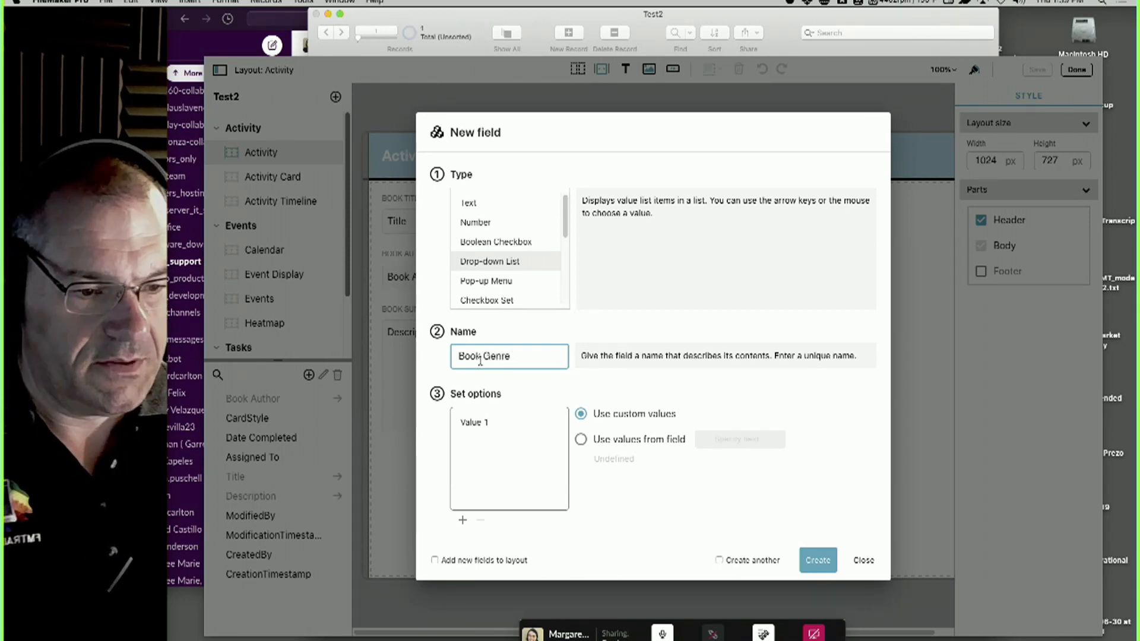
- Give the drop-down list the custom values Fantasy, SciFi and Historical Fiction, and create the field without adding it to the layout
{"action": "left_click", "coordinate": [482, 423]}
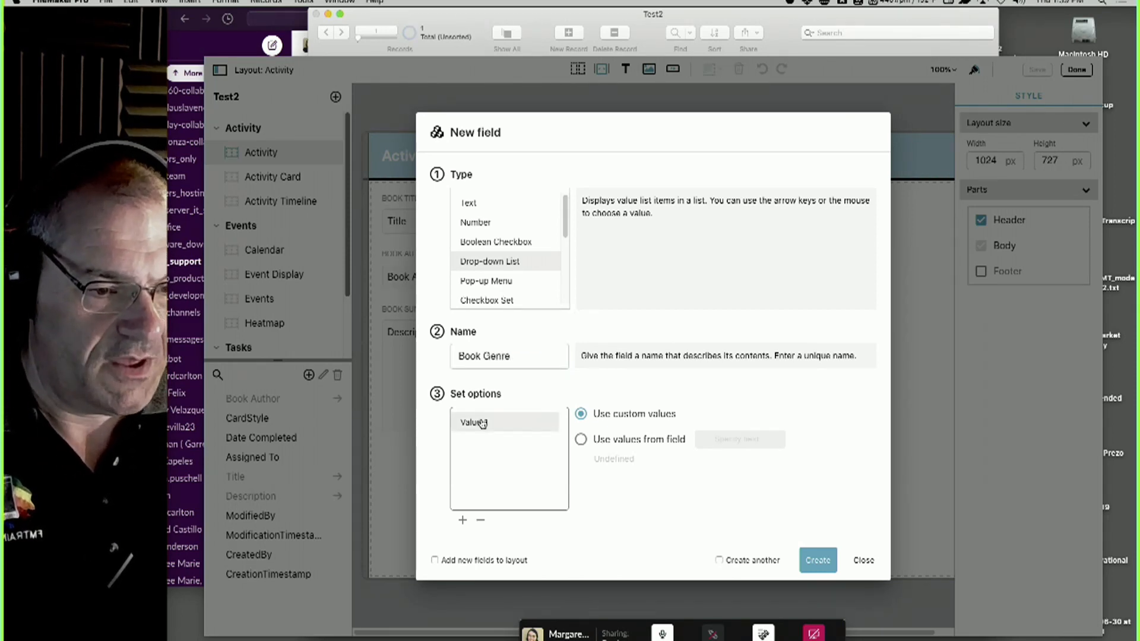
{"action": "double_click", "coordinate": [488, 424]}
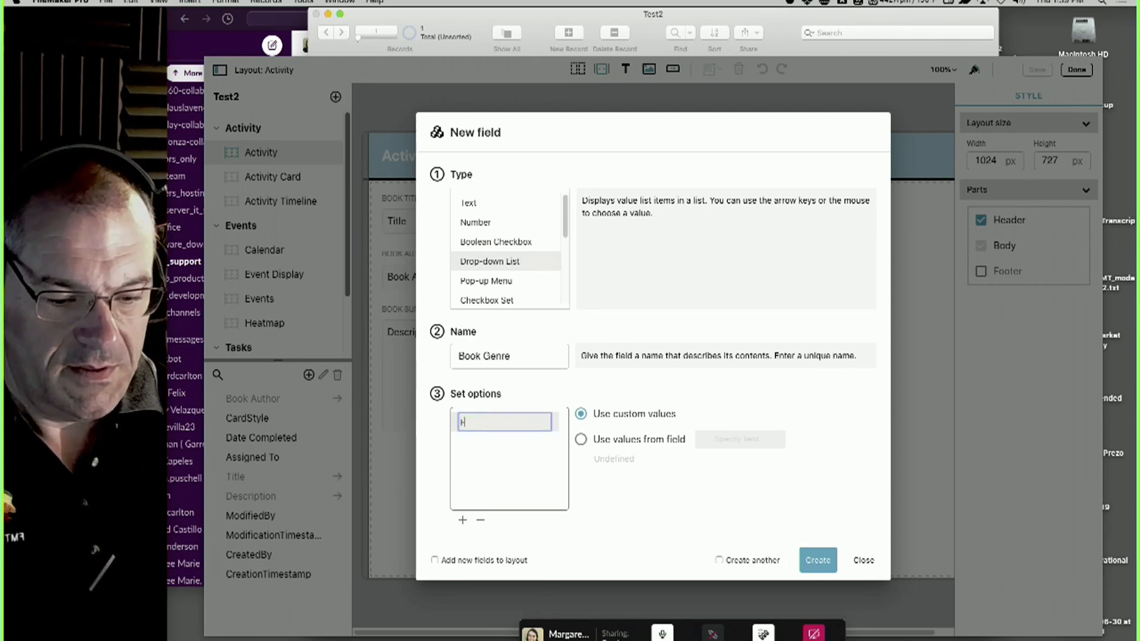
{"action": "left_click", "coordinate": [461, 520]}
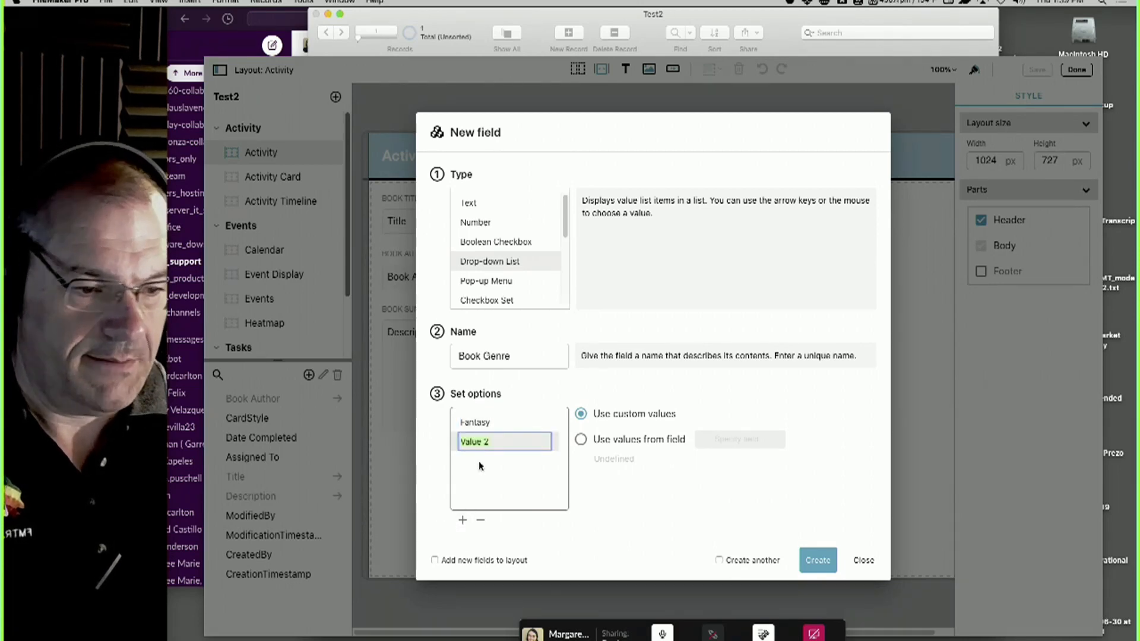
{"action": "type", "text": "Sci-"}
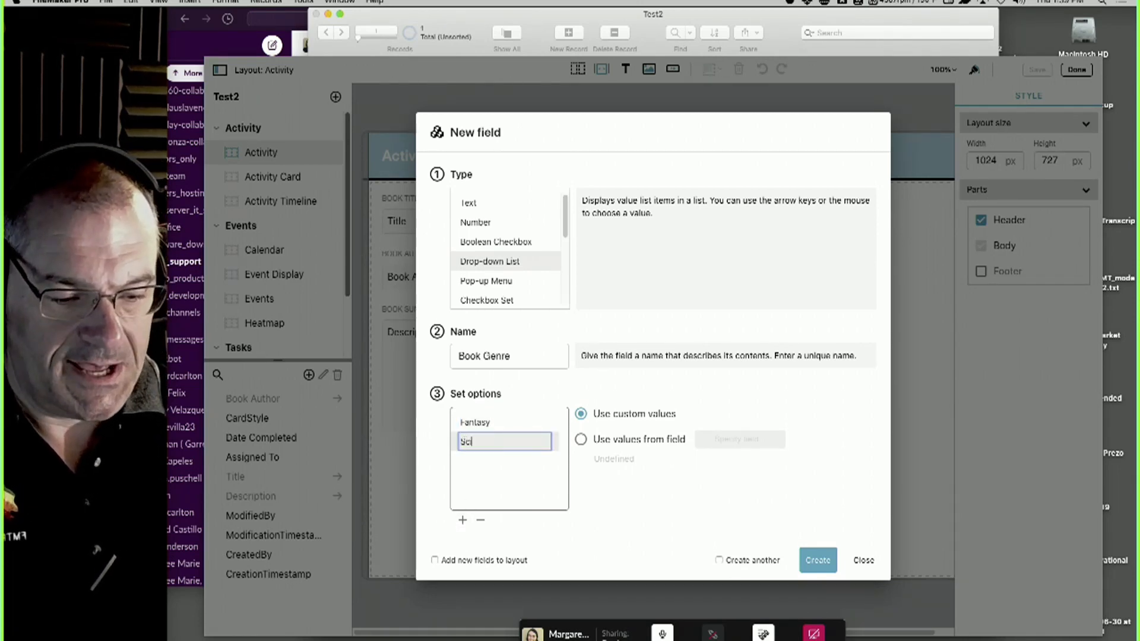
{"action": "left_click", "coordinate": [462, 521]}
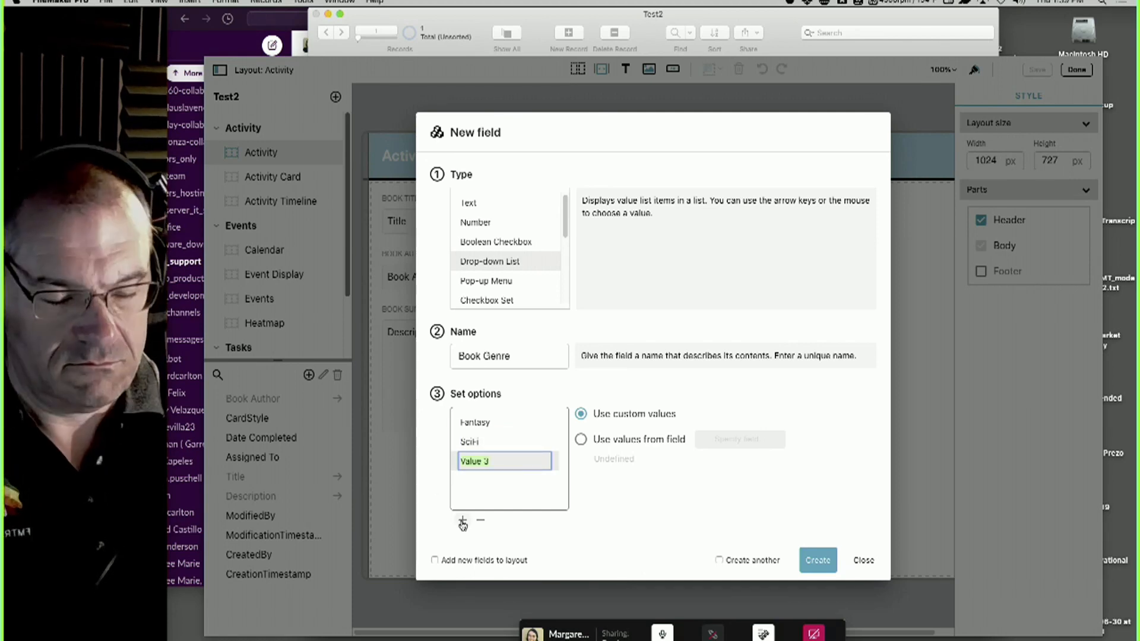
{"action": "type", "text": "Historical Fiction"}
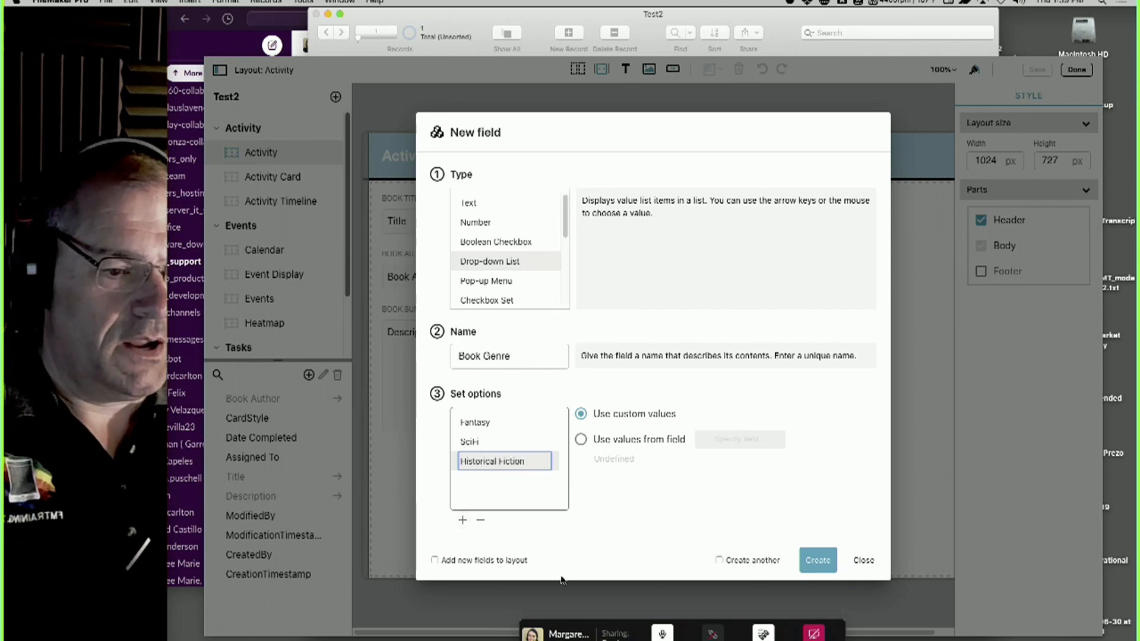
{"action": "left_click", "coordinate": [811, 561]}
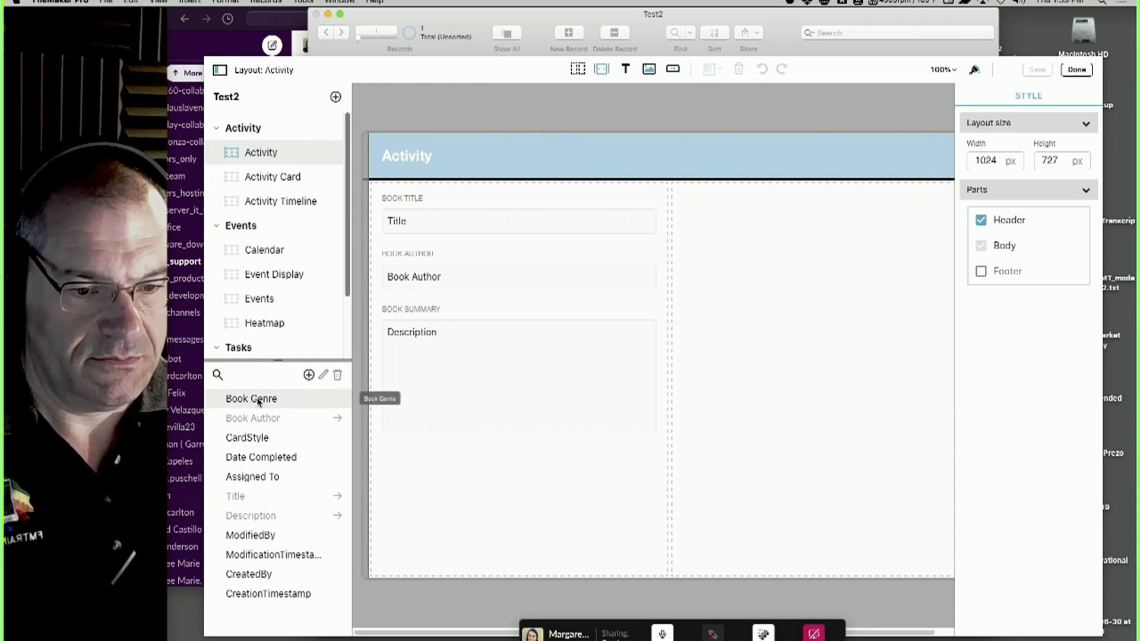
- Place the Book Genre drop-down field at the top of the Activity layout's second column, save, and finish layout editing
{"action": "left_click_drag", "start_coordinate": [258, 402], "coordinate": [712, 199]}
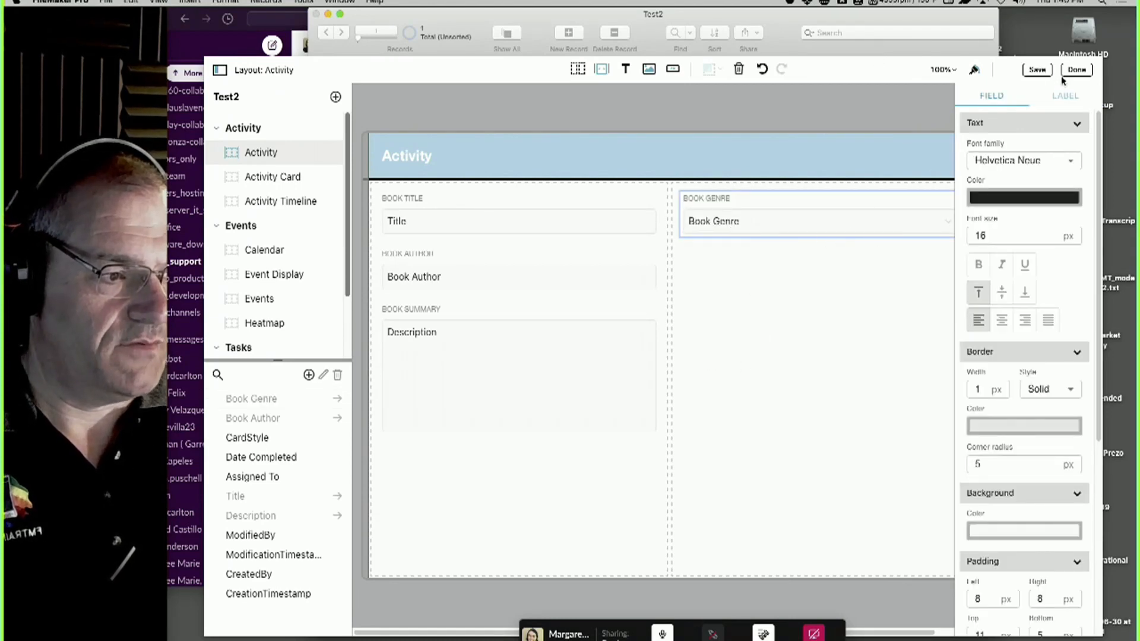
{"action": "left_click", "coordinate": [1038, 70]}
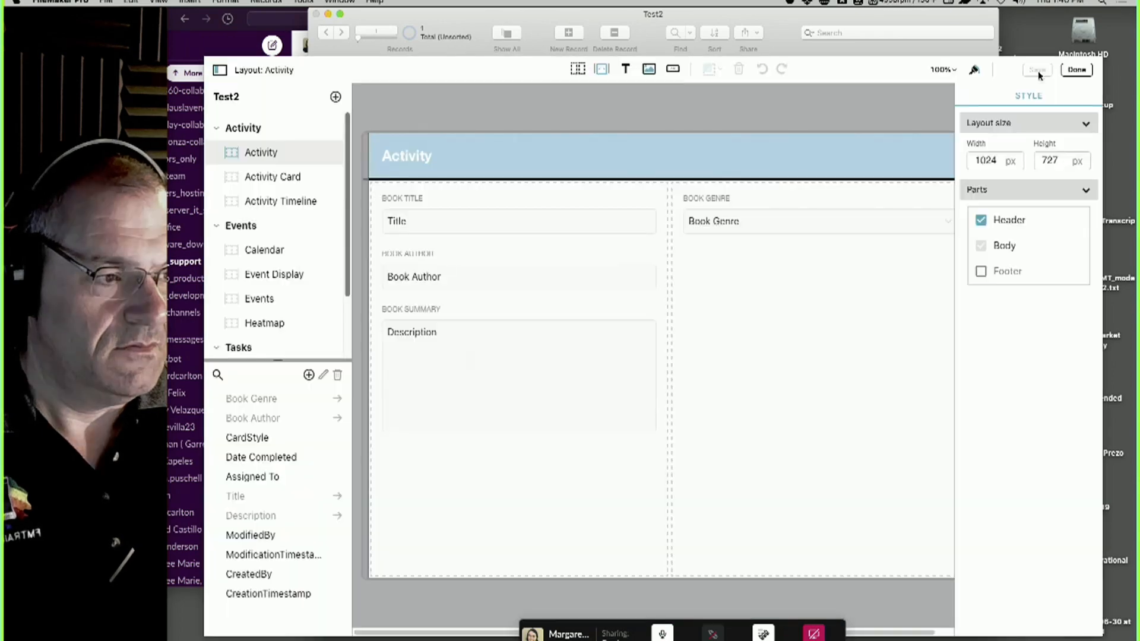
{"action": "left_click", "coordinate": [1069, 71]}
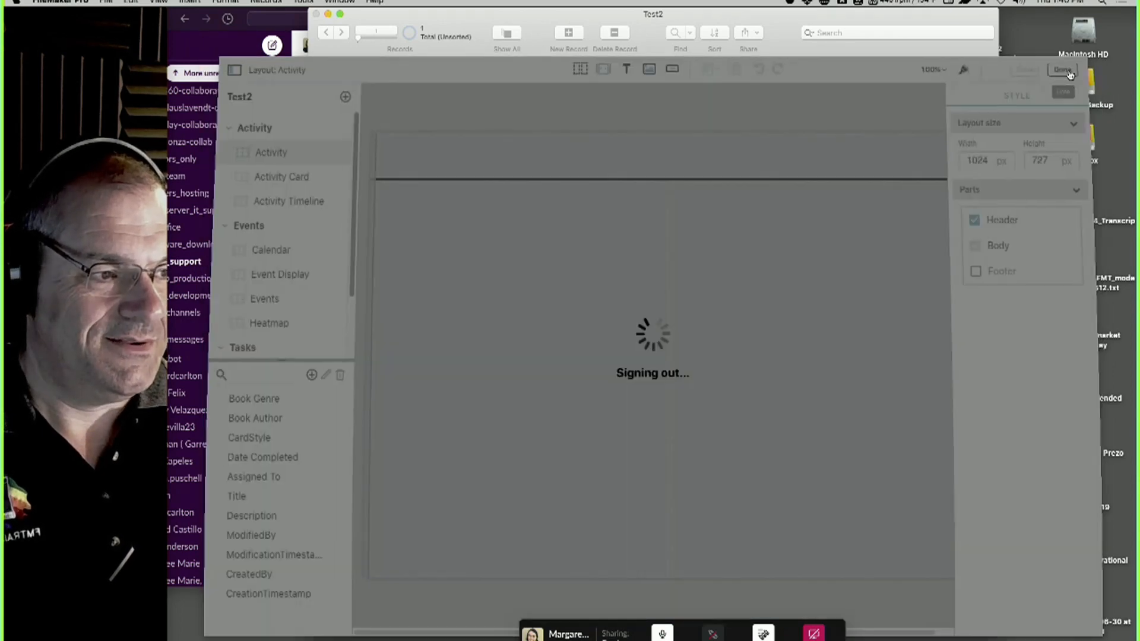
- Test the Book Genre drop-down list and choose Fantasy for the current record
{"action": "left_click", "coordinate": [785, 159]}
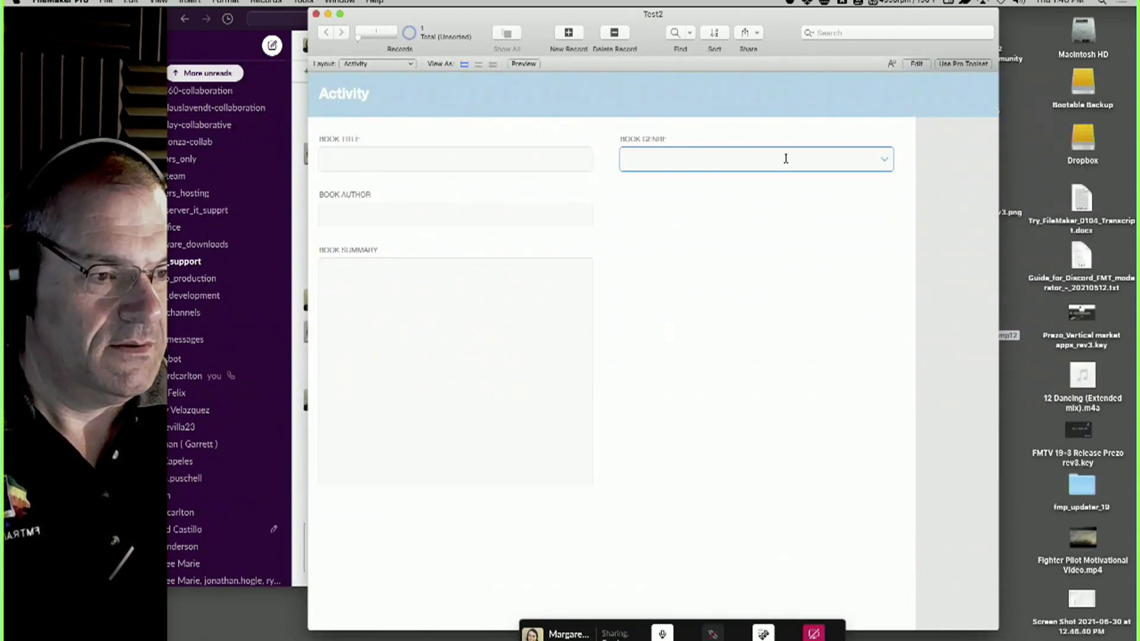
{"action": "left_click", "coordinate": [806, 195]}
{"action": "left_click", "coordinate": [887, 160]}
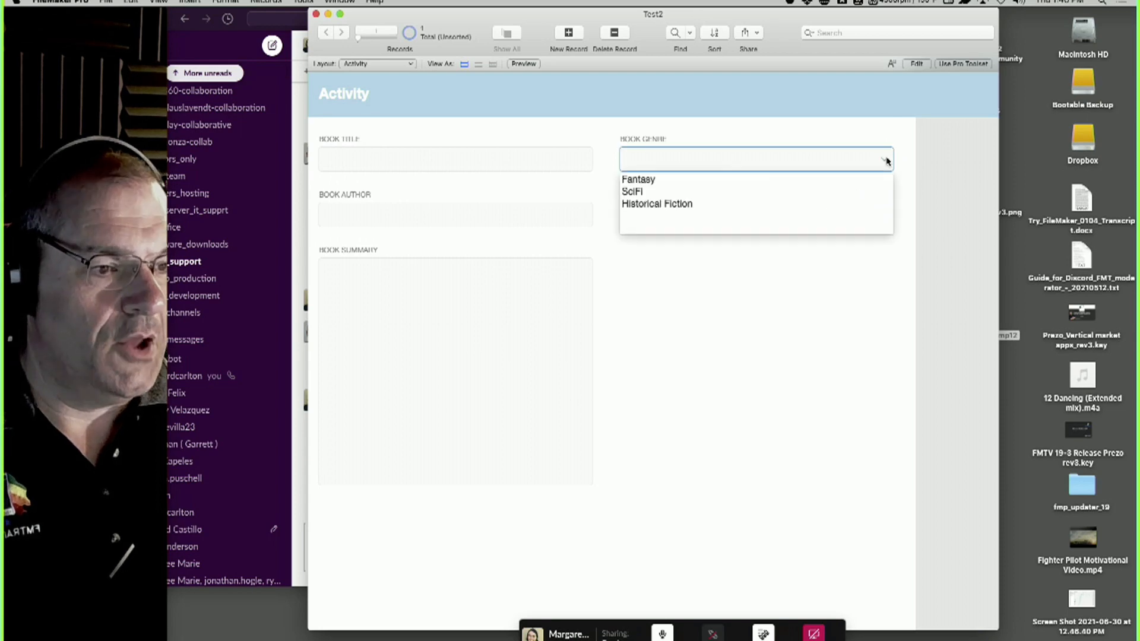
{"action": "left_click", "coordinate": [718, 329]}
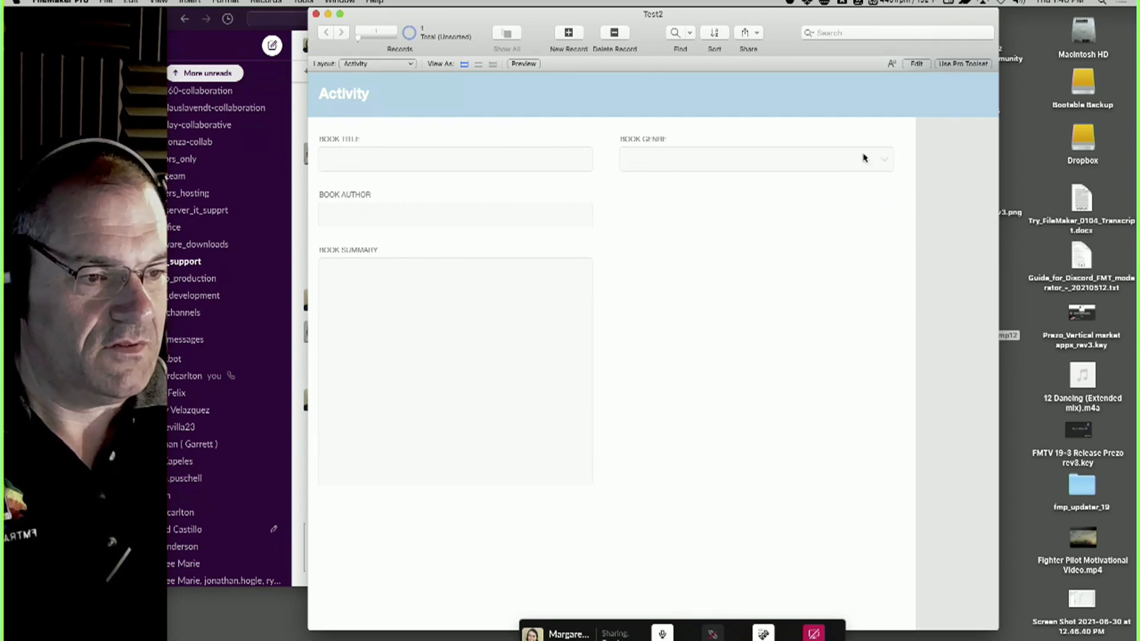
{"action": "left_click", "coordinate": [826, 163]}
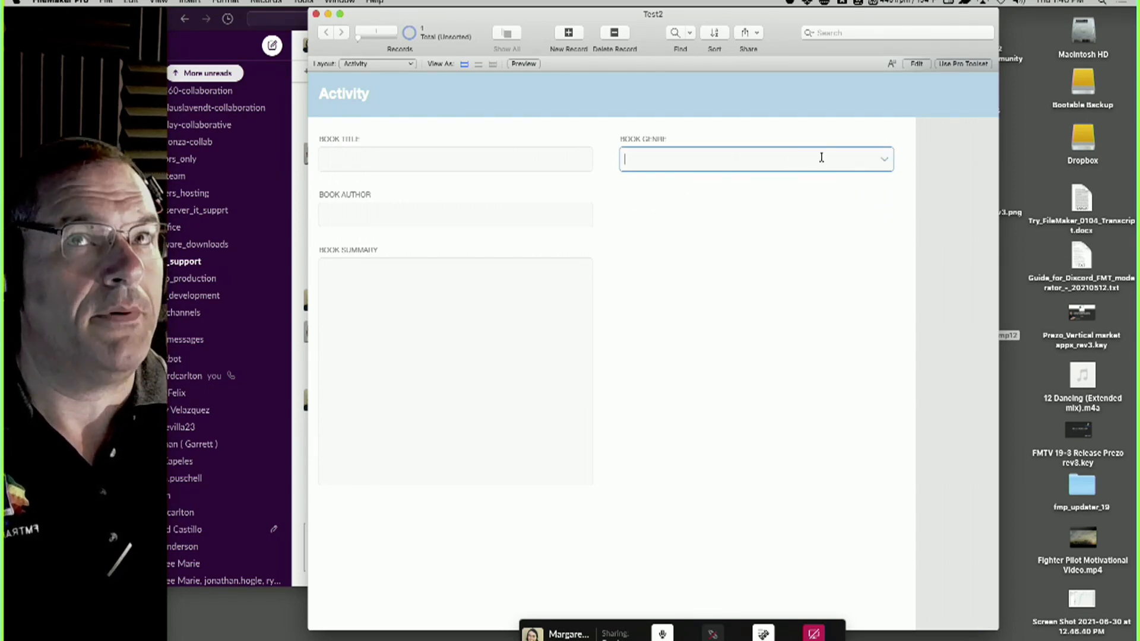
{"action": "left_click", "coordinate": [885, 161]}
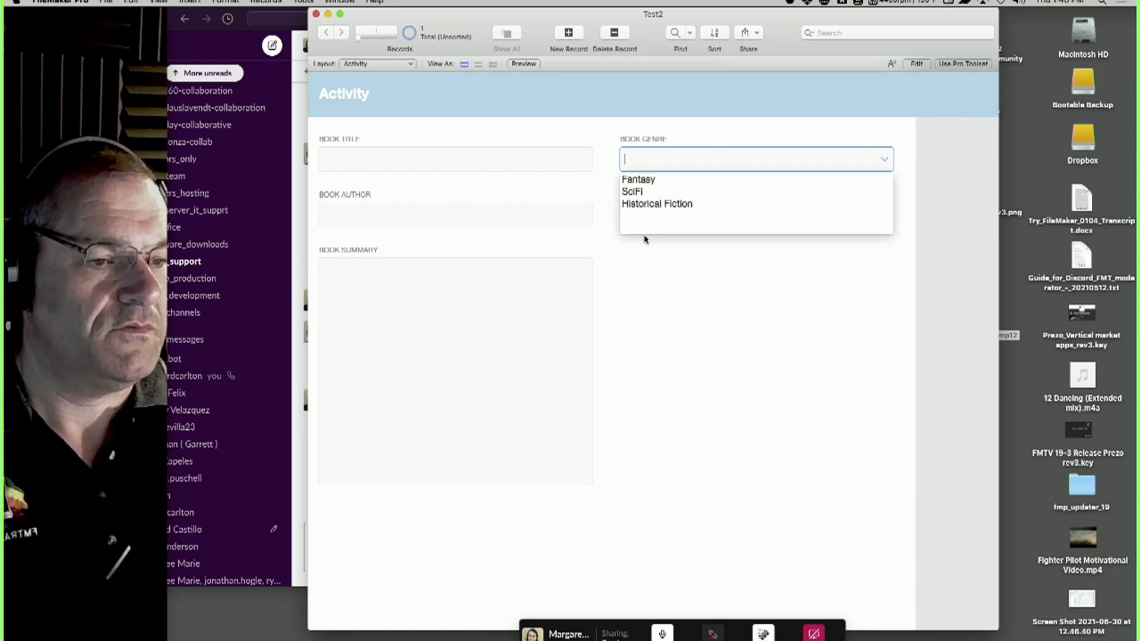
{"action": "left_click", "coordinate": [644, 180]}
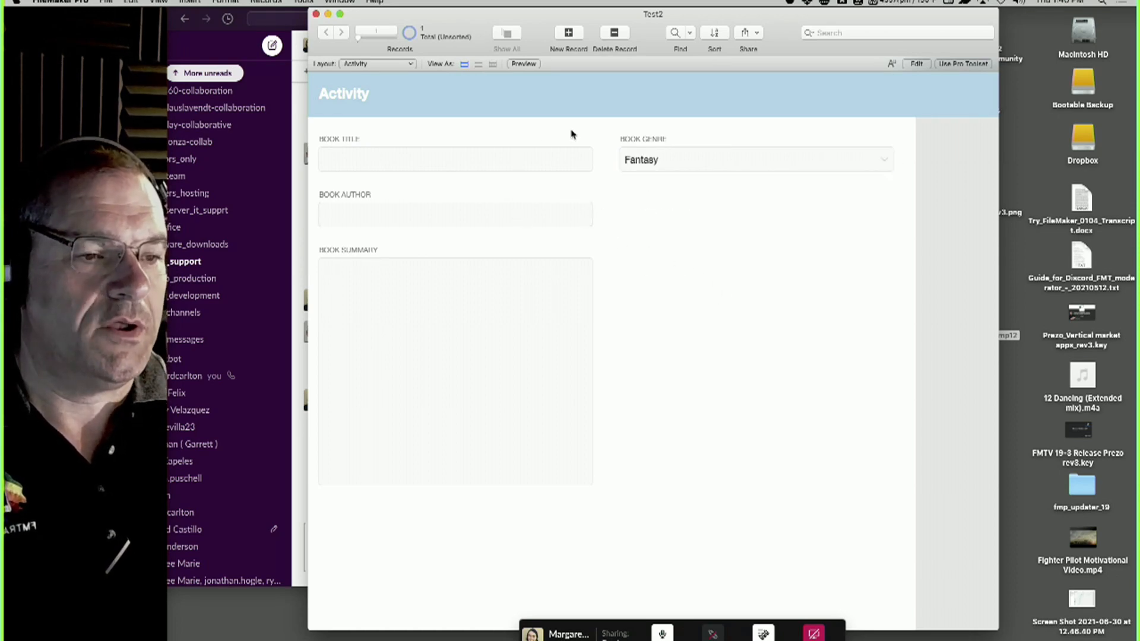
- Reopen the Activity layout for editing and change its header title to Books
{"action": "left_click", "coordinate": [914, 64]}
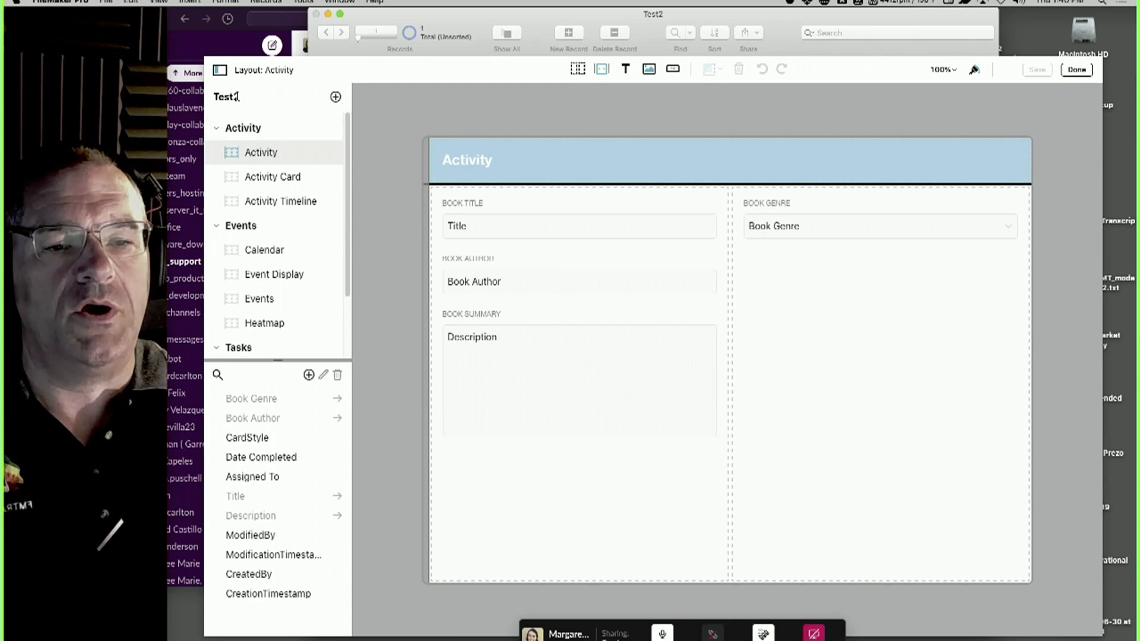
{"action": "left_click", "coordinate": [466, 159]}
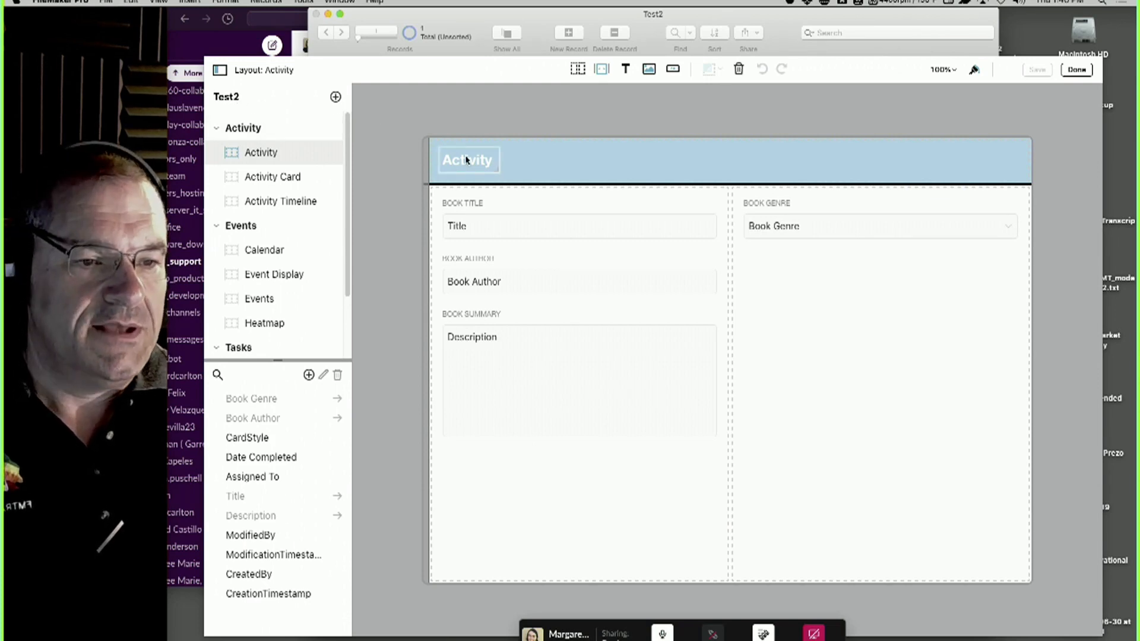
{"action": "double_click", "coordinate": [466, 160]}
{"action": "key", "text": "super+a"}
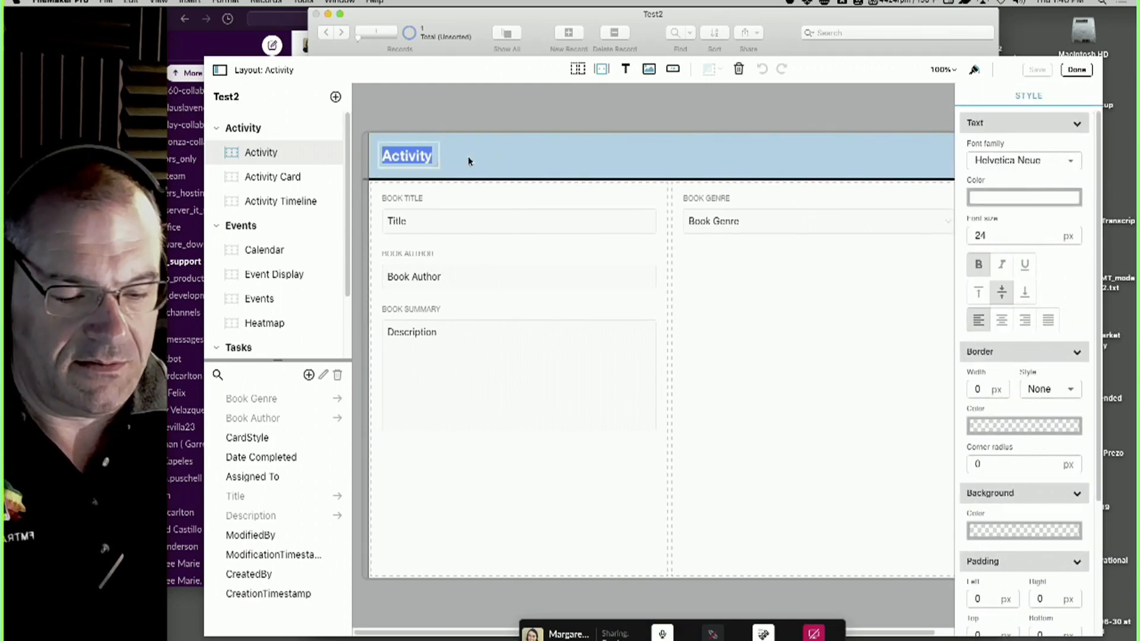
{"action": "type", "text": "Books"}
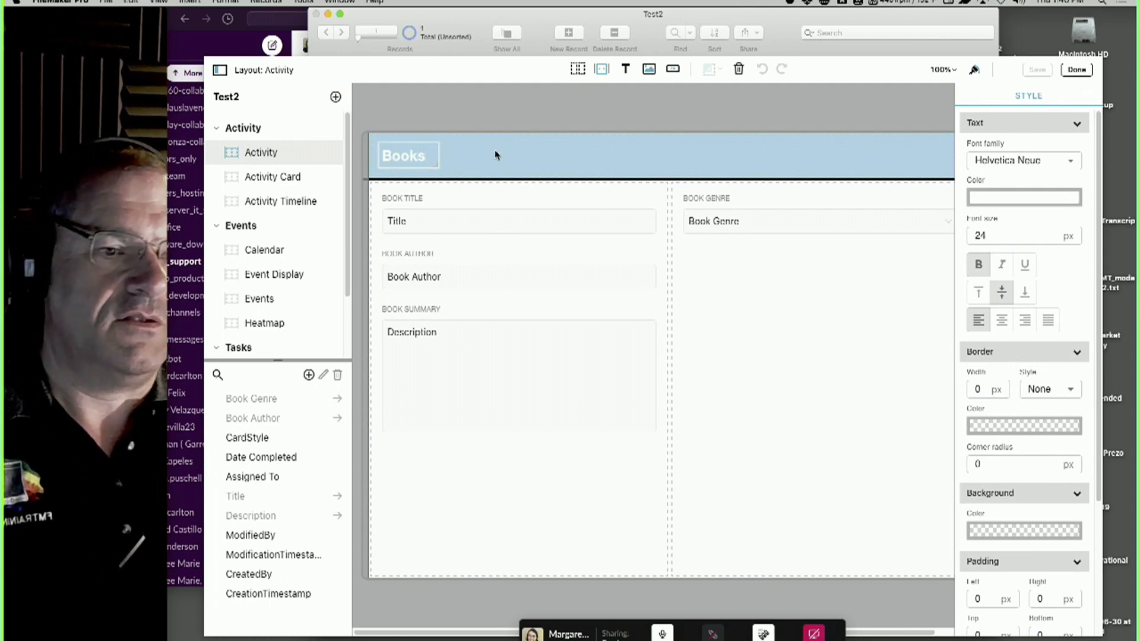
{"action": "left_click", "coordinate": [511, 105]}
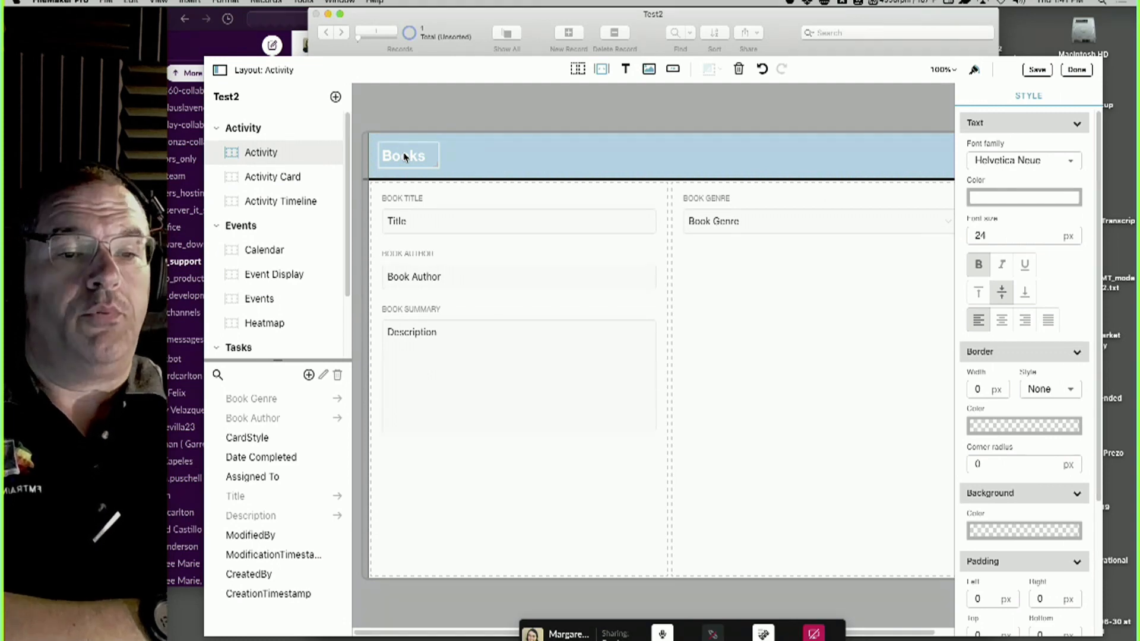
- Compare the Activity Card layout with the Activity layout, ending on Activity
{"action": "left_click", "coordinate": [264, 178]}
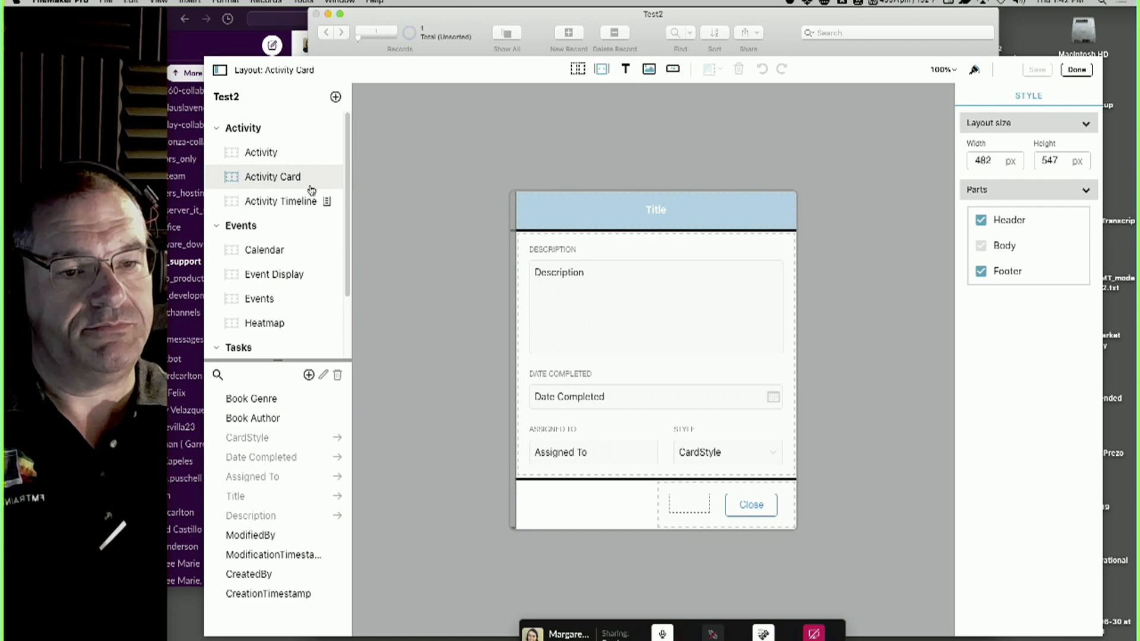
{"action": "left_click", "coordinate": [259, 154]}
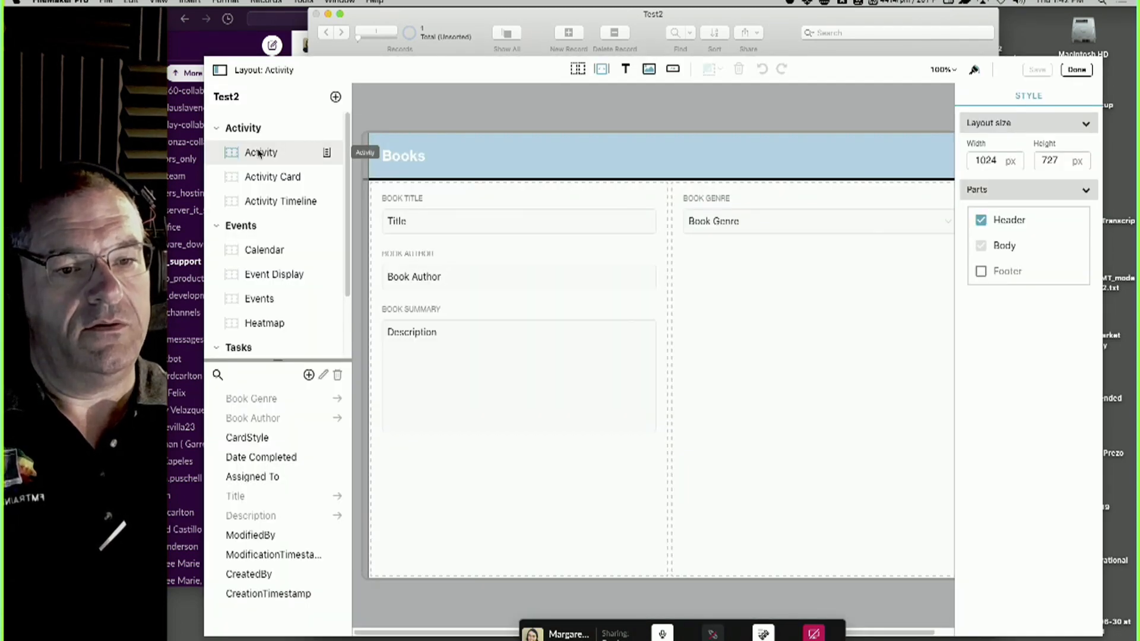
{"action": "left_click", "coordinate": [259, 175]}
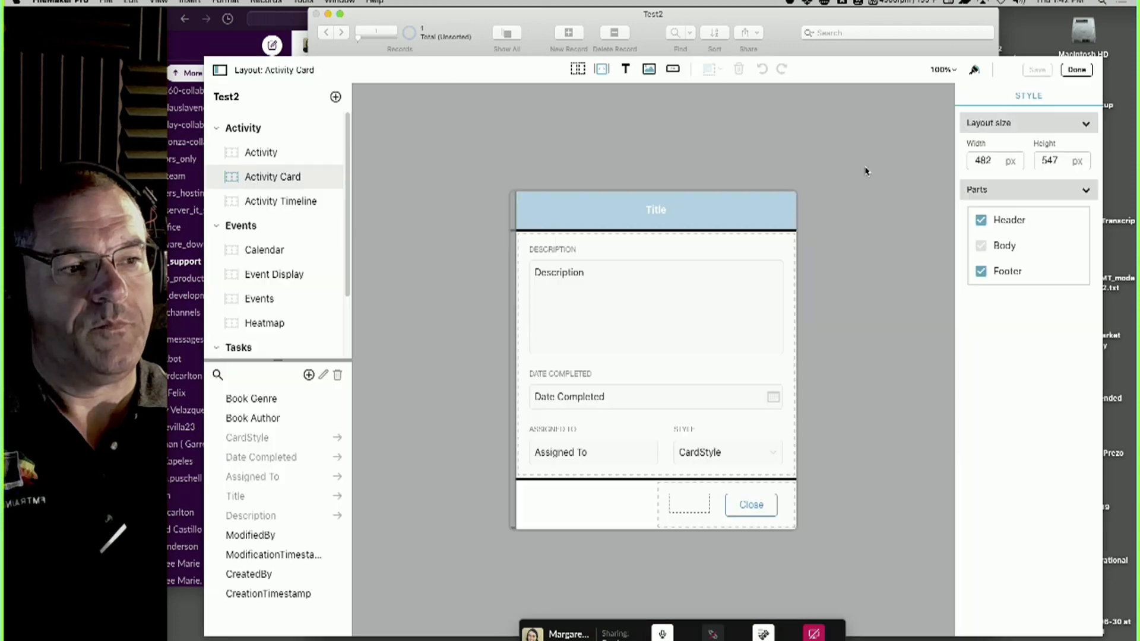
{"action": "left_click", "coordinate": [258, 153]}
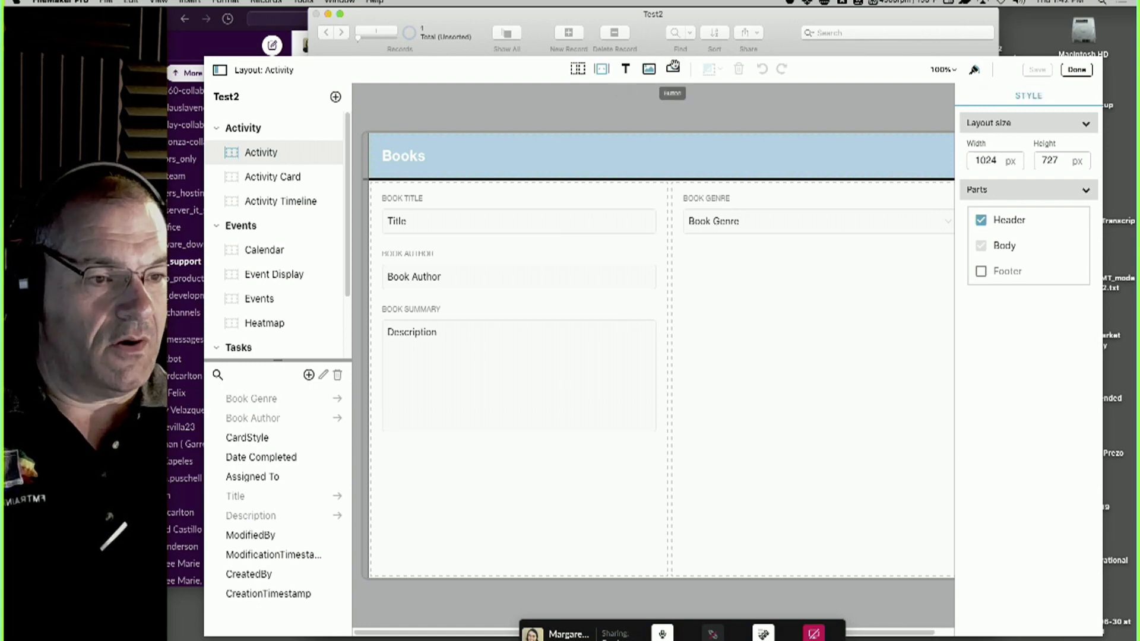
- Add a button below the Book Genre field, set its action to Go to layout, and review the available target layouts
{"action": "left_click_drag", "start_coordinate": [673, 70], "coordinate": [680, 247]}
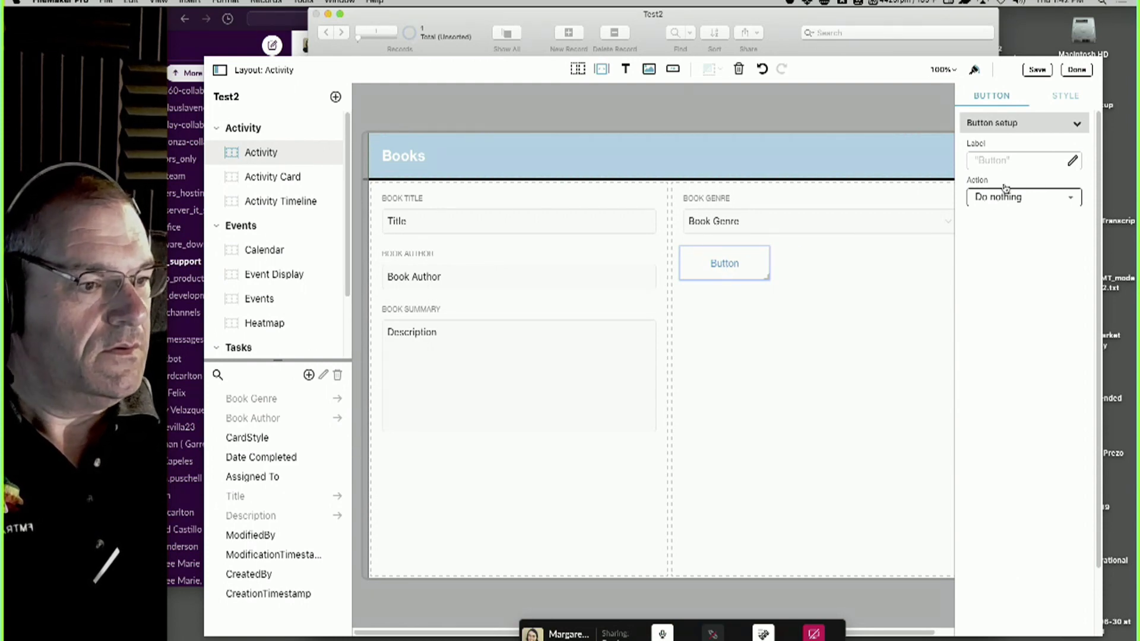
{"action": "left_click", "coordinate": [1021, 198]}
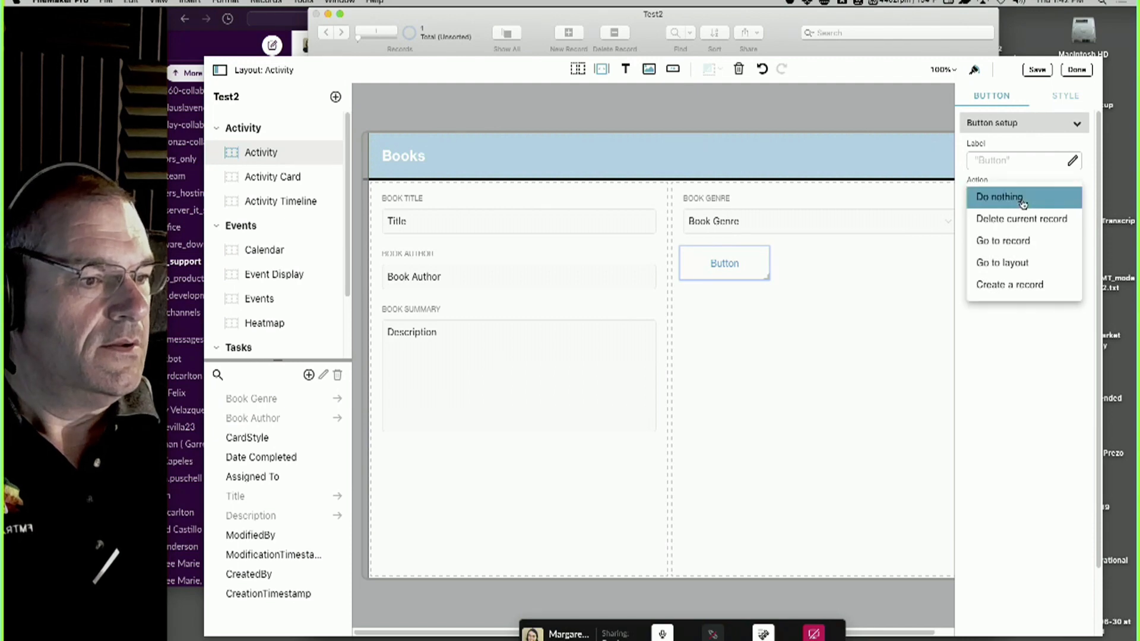
{"action": "left_click", "coordinate": [1010, 262]}
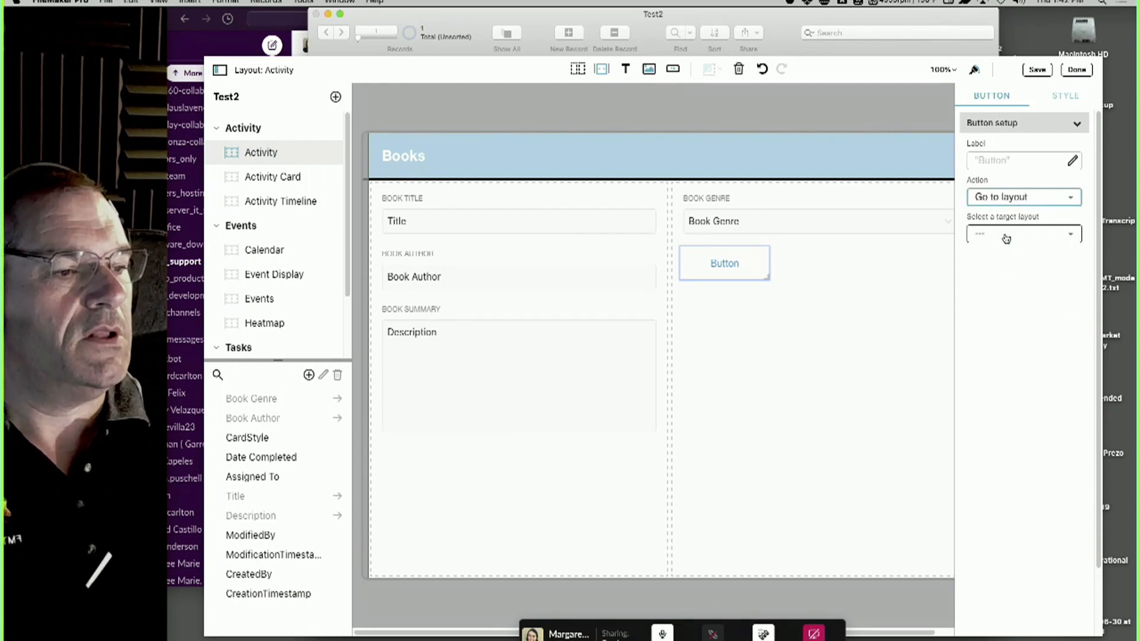
{"action": "left_click", "coordinate": [1006, 239]}
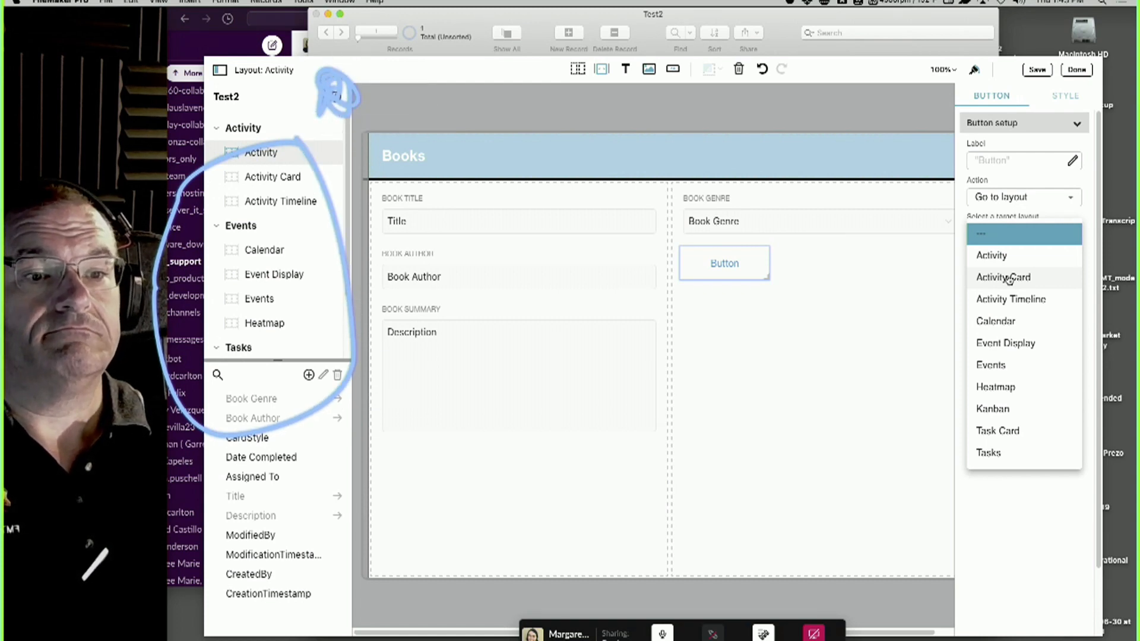
{"action": "left_click", "coordinate": [621, 108]}
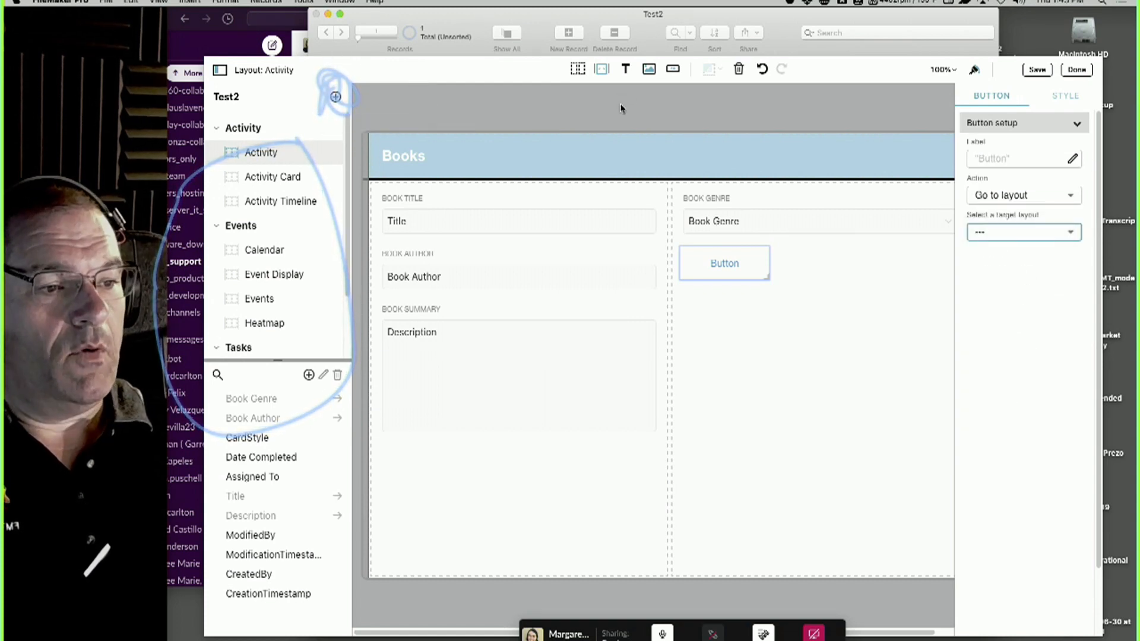
- Save the layout by opening the new table setup, and switch to the closing credits movie in QuickTime Player
{"action": "left_click", "coordinate": [335, 97]}
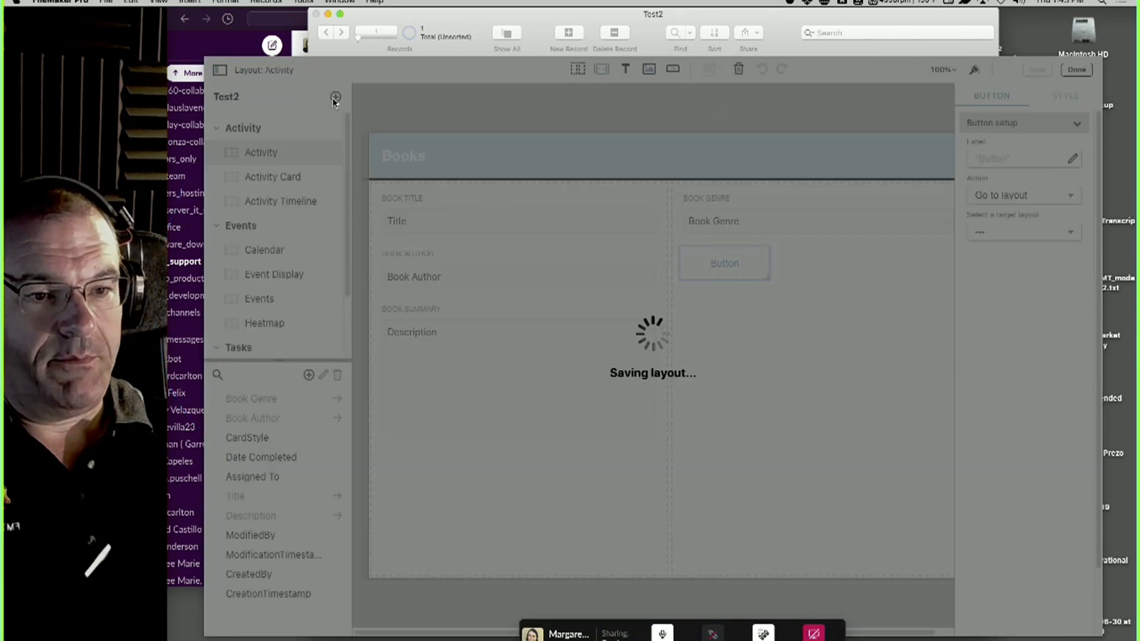
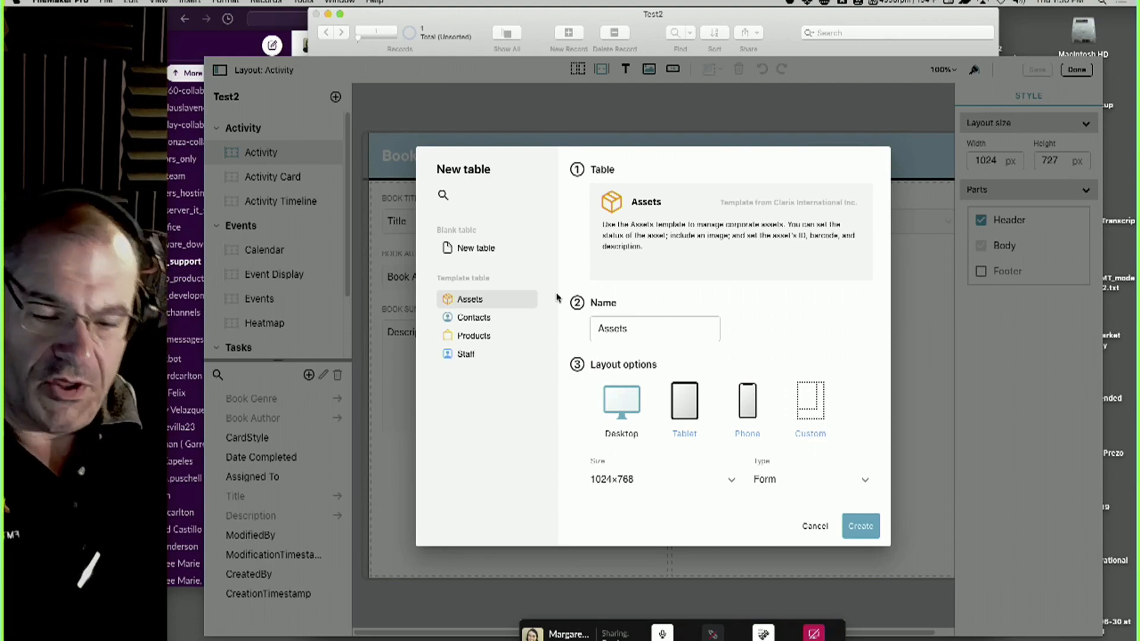
{"action": "key", "text": "super+Tab"}
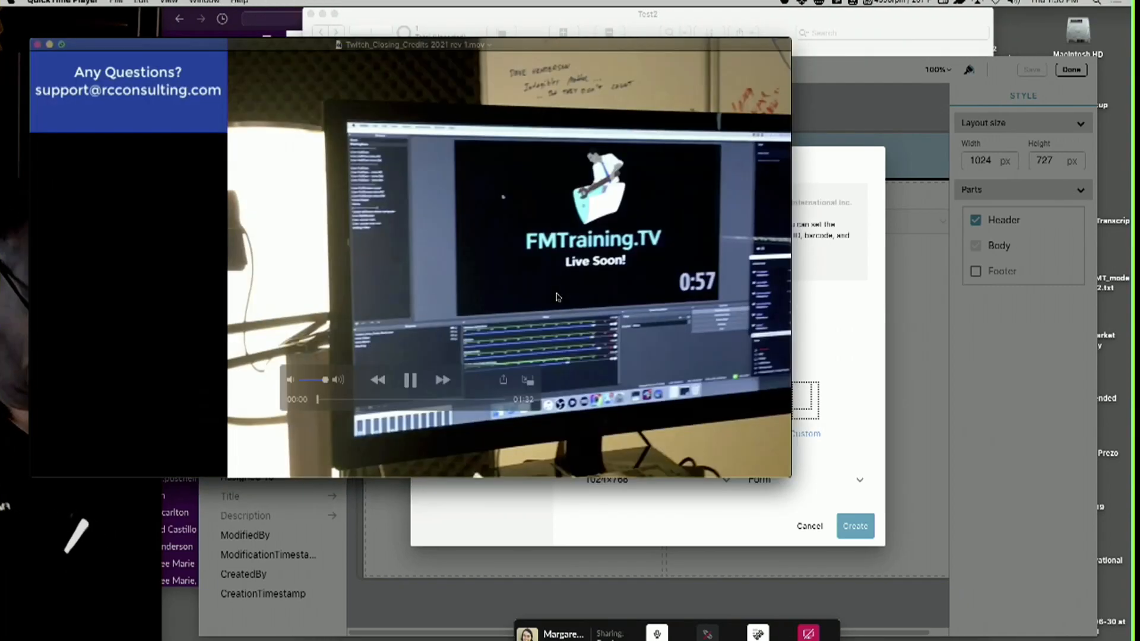